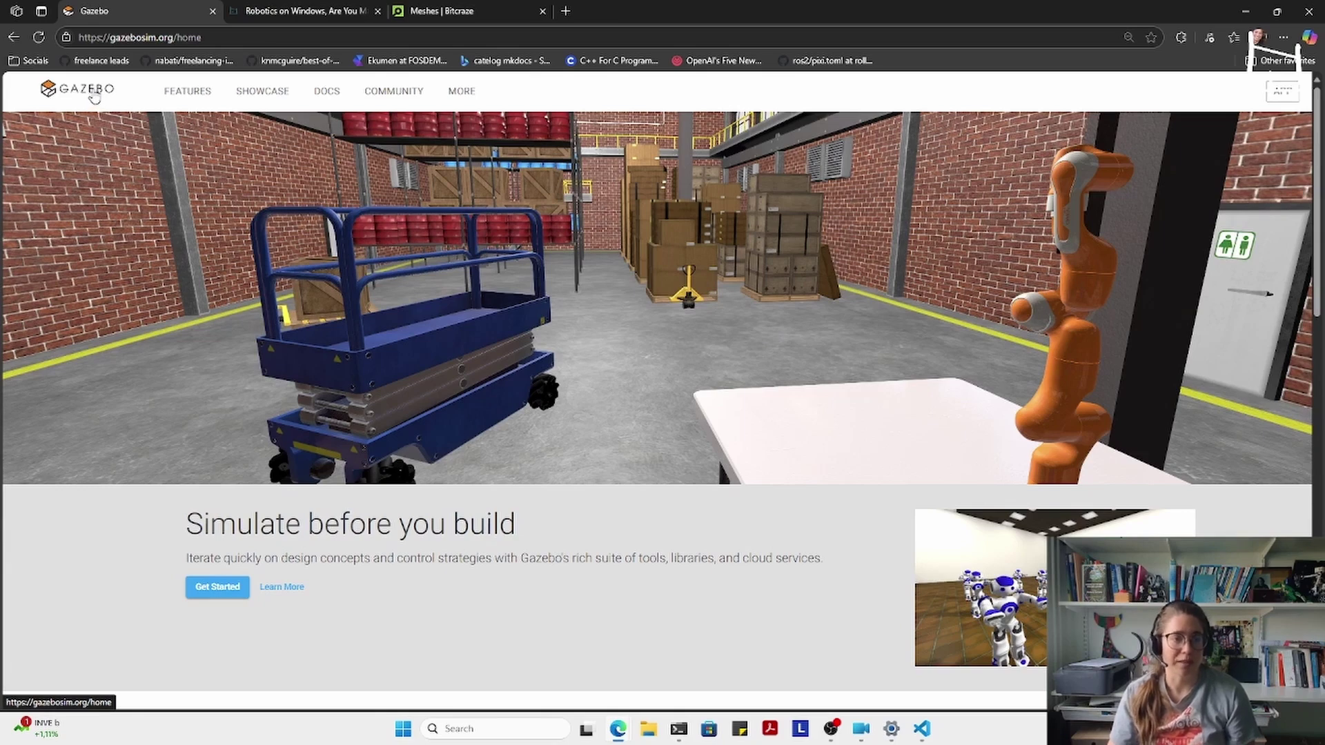
- Open the Gazebo documentation from the home page and enlarge the page to 150%
{"action": "left_click", "coordinate": [1286, 97]}
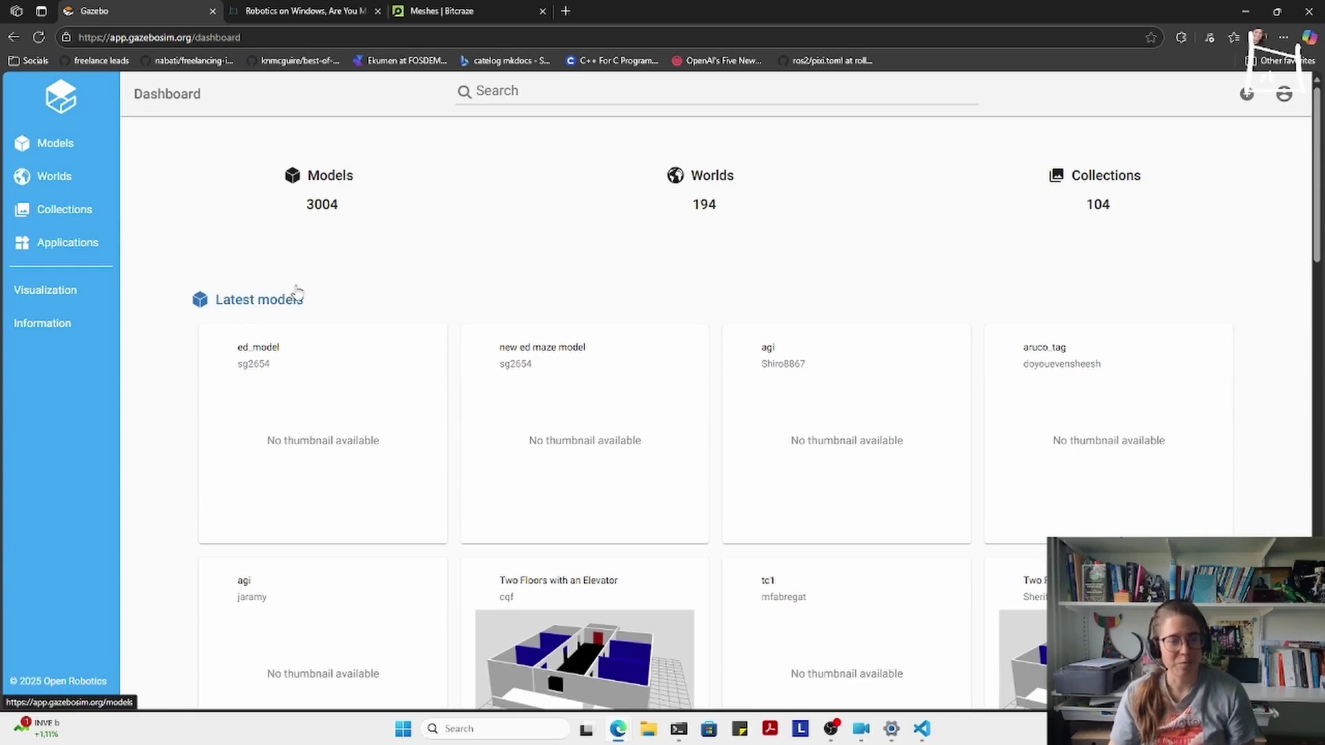
{"action": "left_click", "coordinate": [19, 37]}
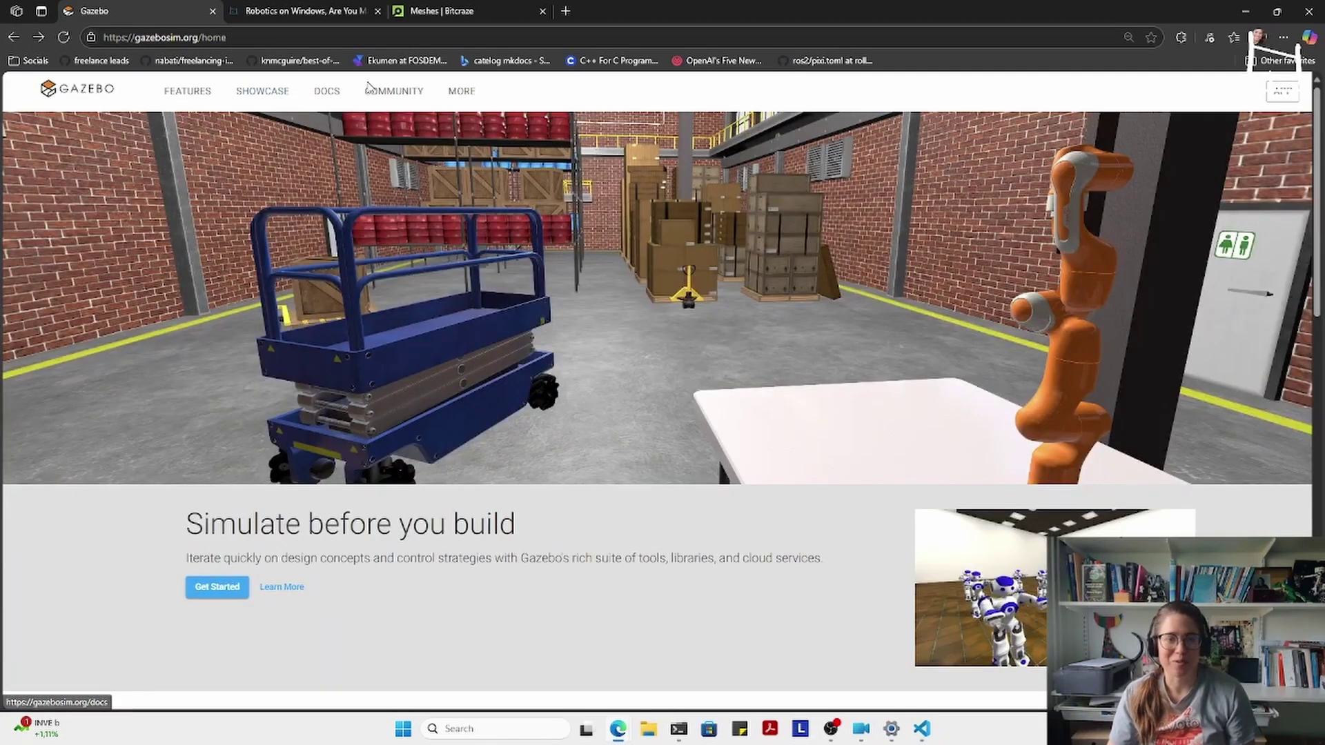
{"action": "left_click", "coordinate": [326, 90]}
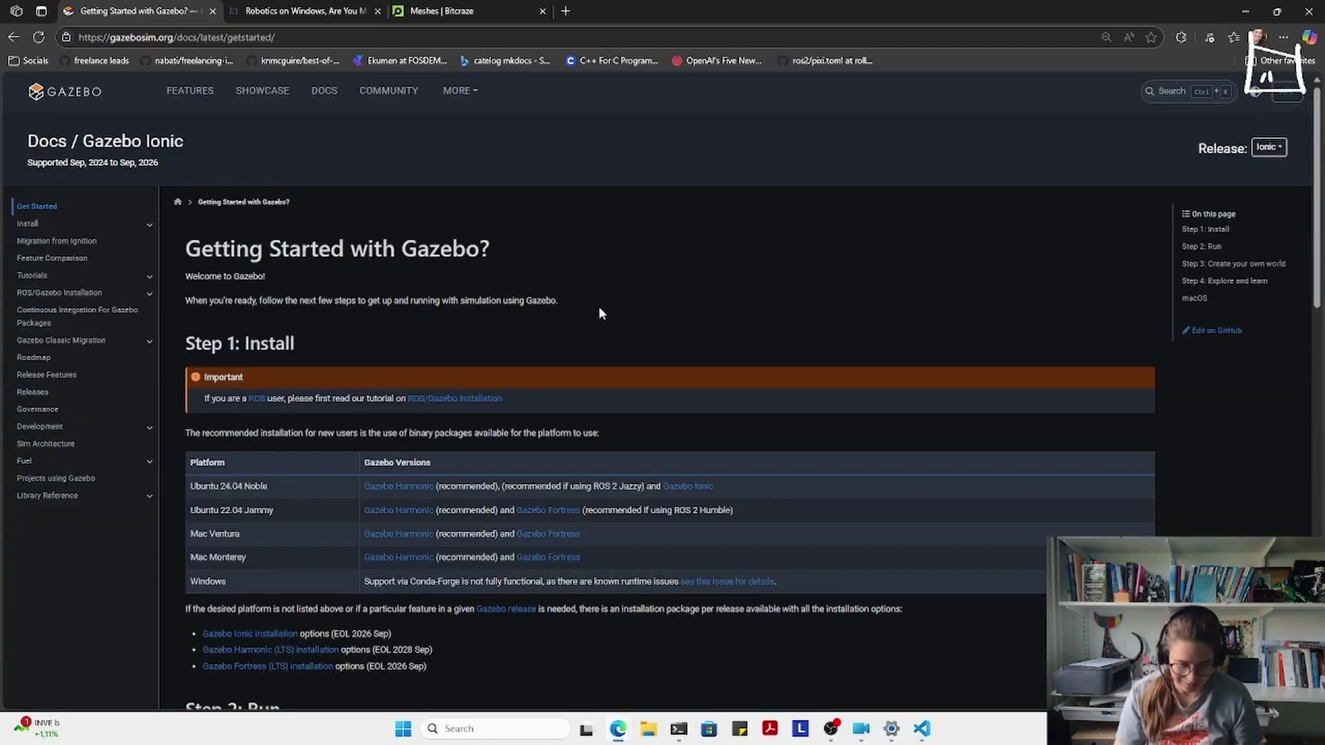
{"action": "scroll", "coordinate": [598, 305], "scroll_direction": "up", "scroll_amount": 3, "text": "ctrl"}
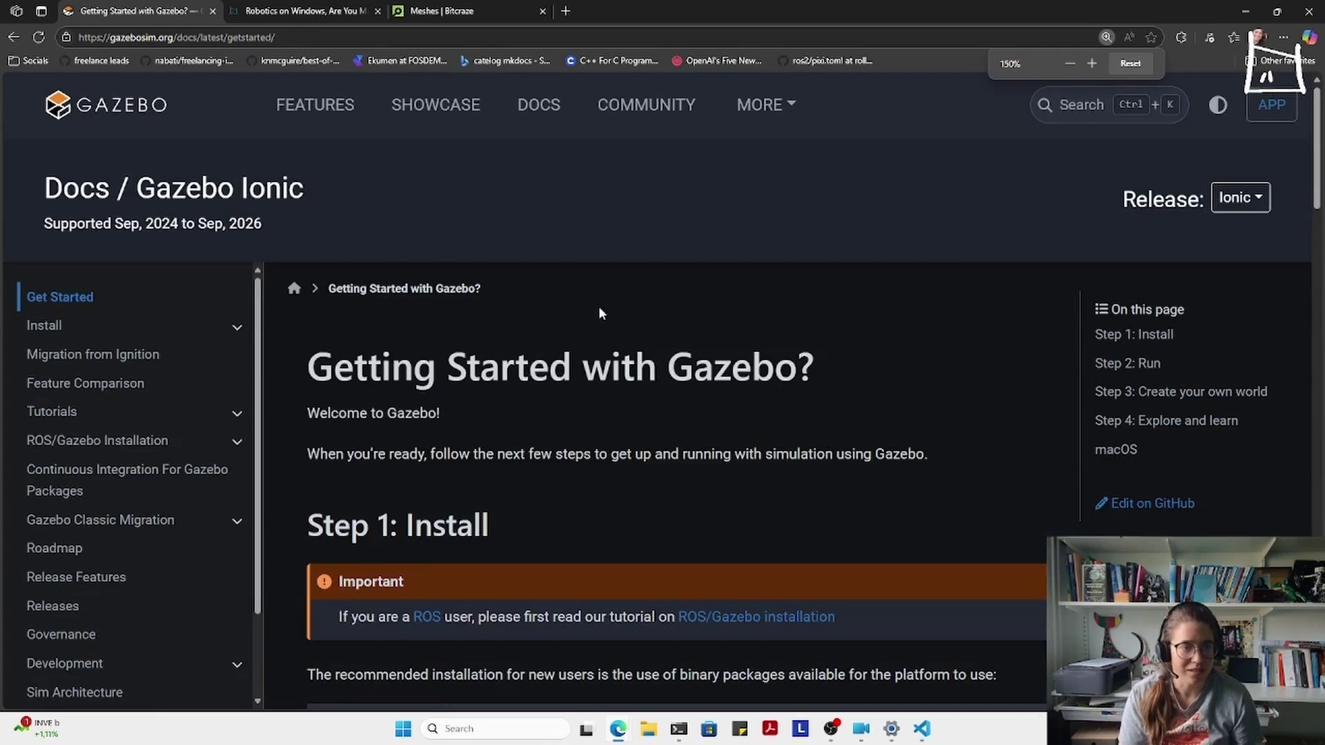
- Open the Binary Windows Install page of the Gazebo Ionic documentation
{"action": "left_click", "coordinate": [46, 325]}
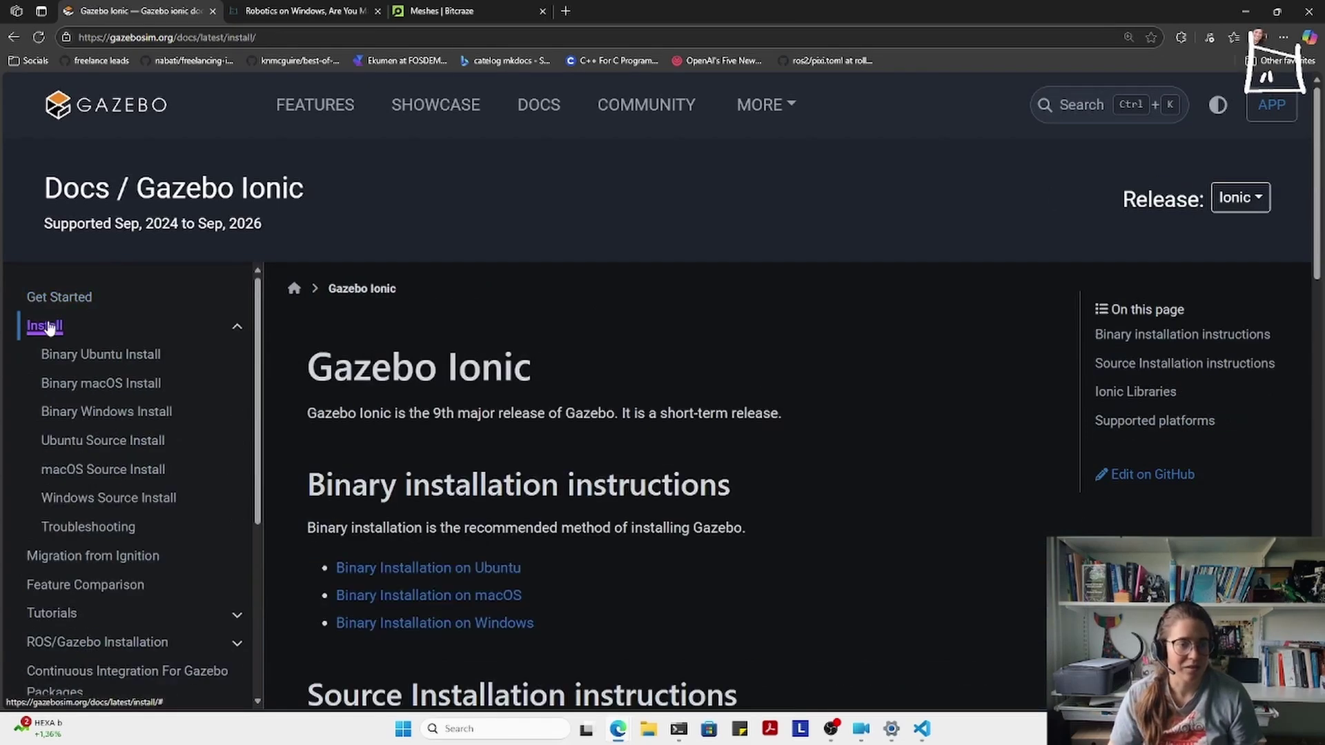
{"action": "left_click", "coordinate": [90, 412]}
{"action": "scroll", "coordinate": [658, 515], "scroll_direction": "down", "scroll_amount": 1}
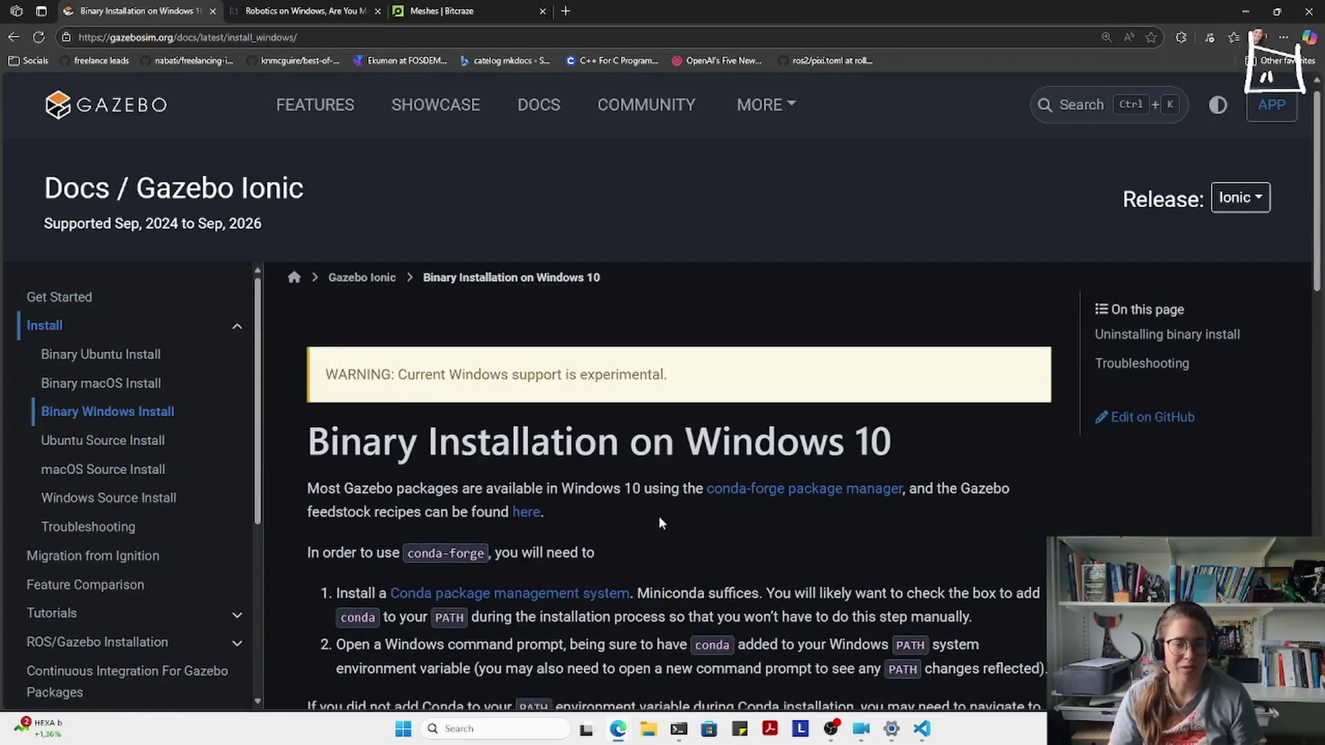
{"action": "scroll", "coordinate": [657, 519], "scroll_direction": "up", "scroll_amount": 1}
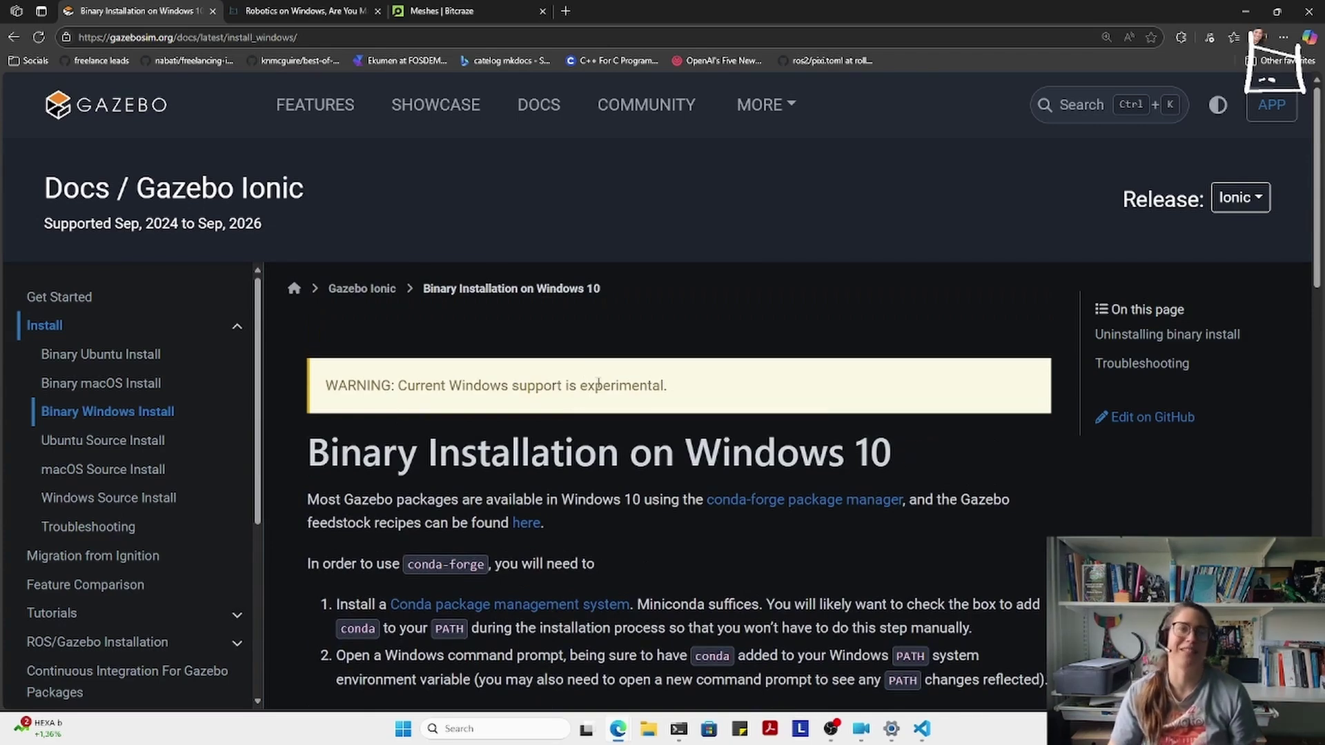
{"action": "left_click", "coordinate": [304, 37]}
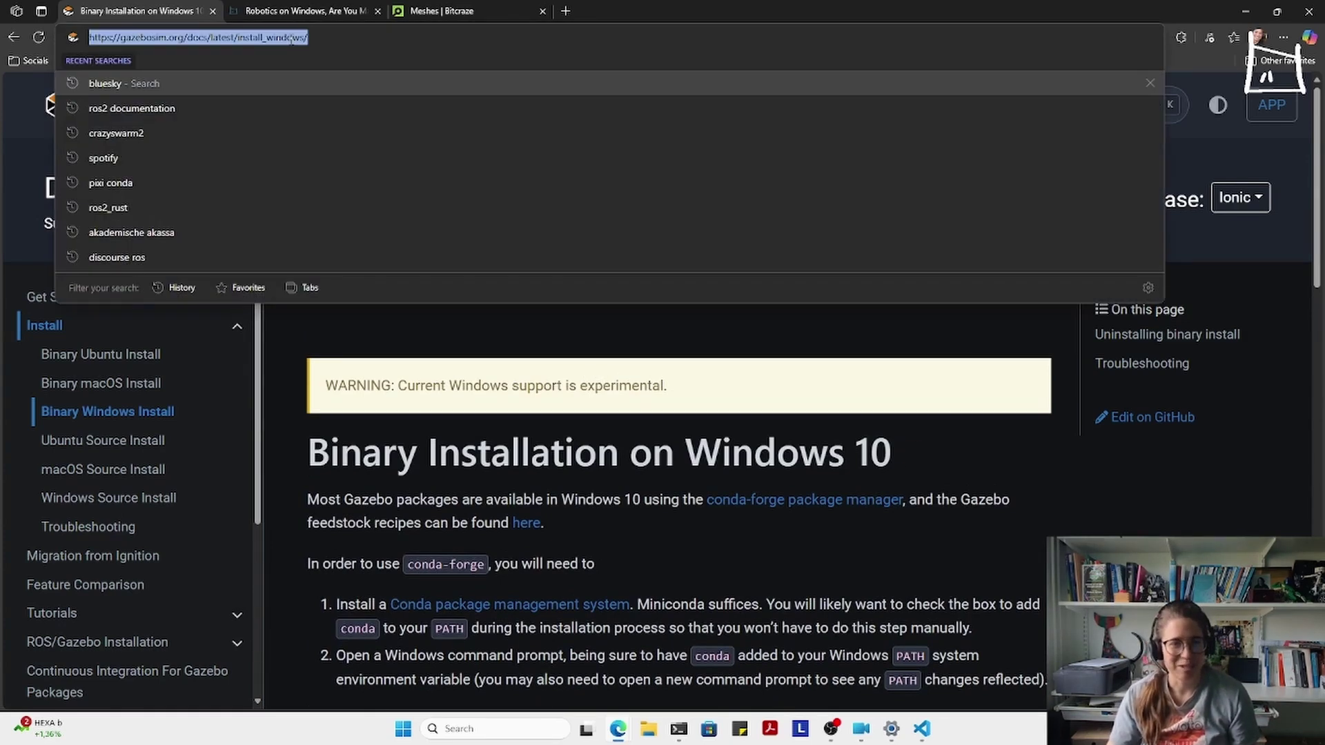
{"action": "left_click", "coordinate": [596, 432]}
- Read the Windows installation instructions on creating a Conda environment and installing Gazebo packages from conda-forge
{"action": "scroll", "coordinate": [607, 448], "scroll_direction": "down", "scroll_amount": 1}
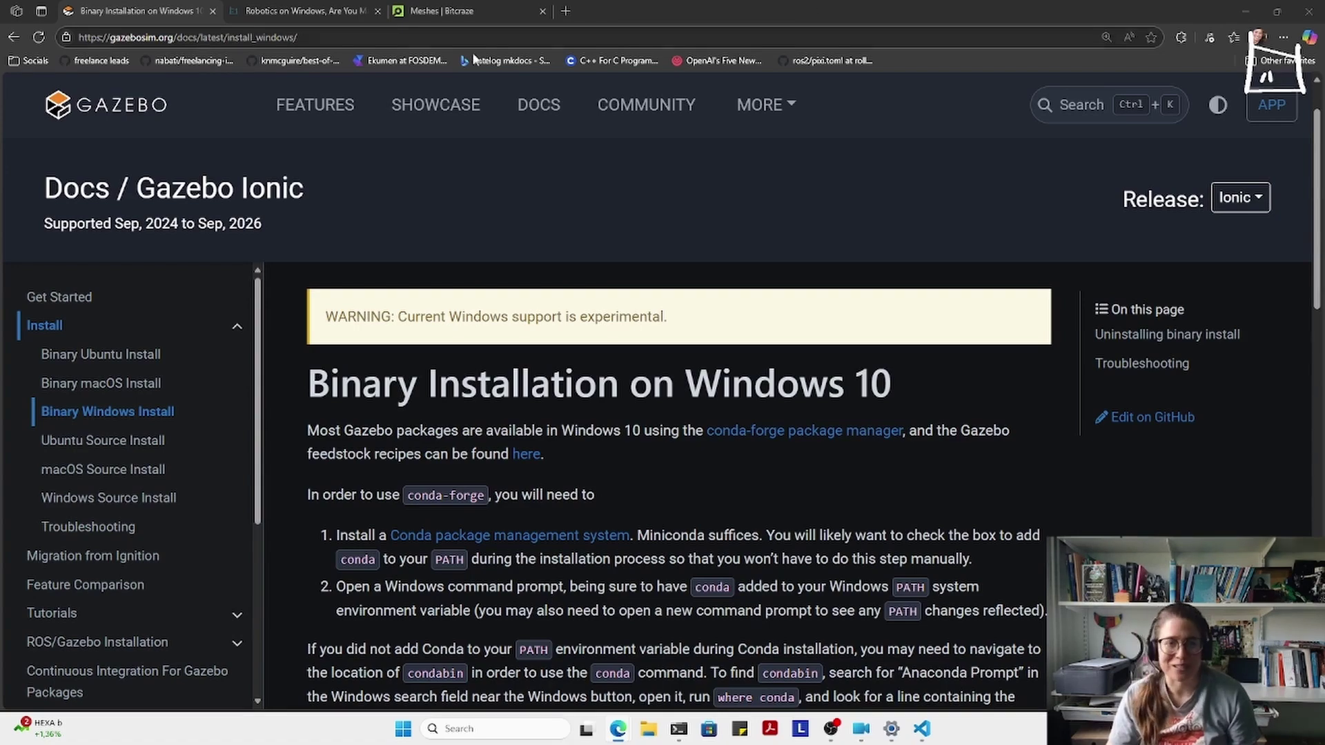
{"action": "scroll", "coordinate": [646, 501], "scroll_direction": "down", "scroll_amount": 6}
{"action": "scroll", "coordinate": [644, 498], "scroll_direction": "down", "scroll_amount": 3}
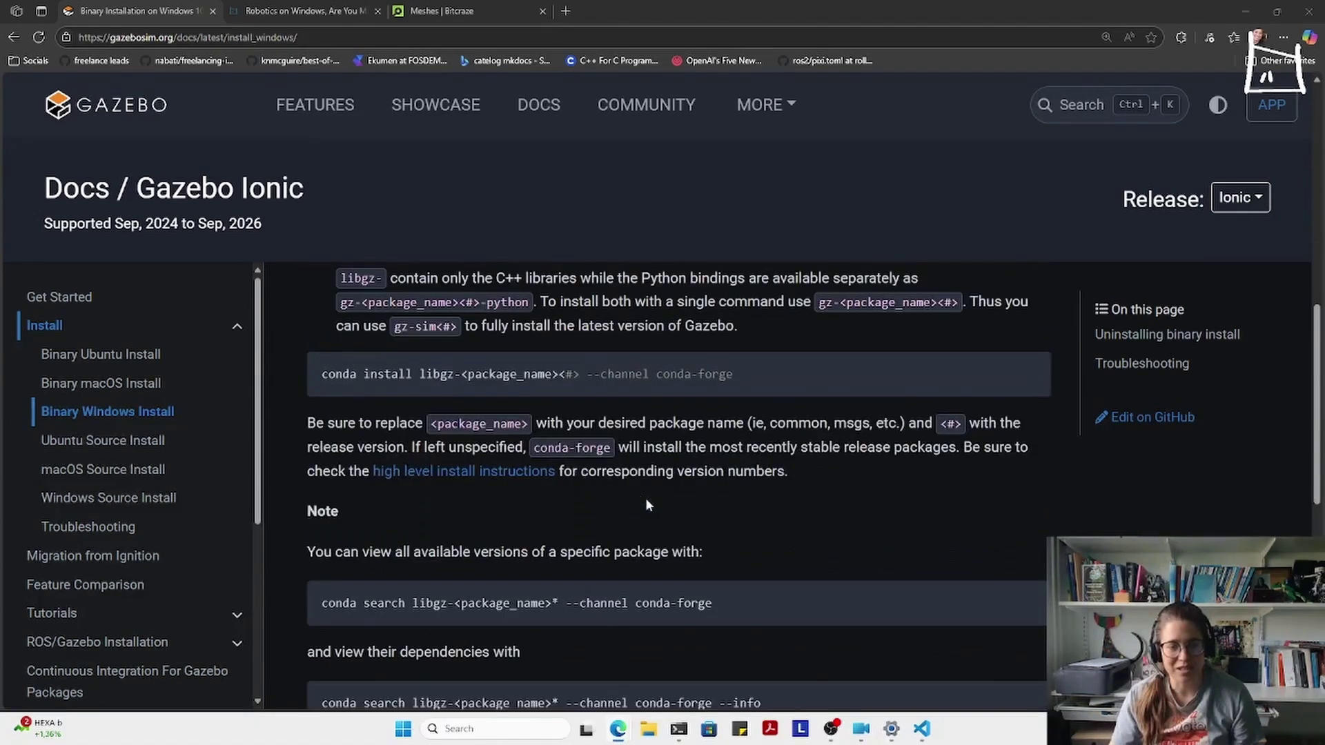
{"action": "scroll", "coordinate": [414, 390], "scroll_direction": "up", "scroll_amount": 1}
{"action": "scroll", "coordinate": [393, 393], "scroll_direction": "up", "scroll_amount": 1}
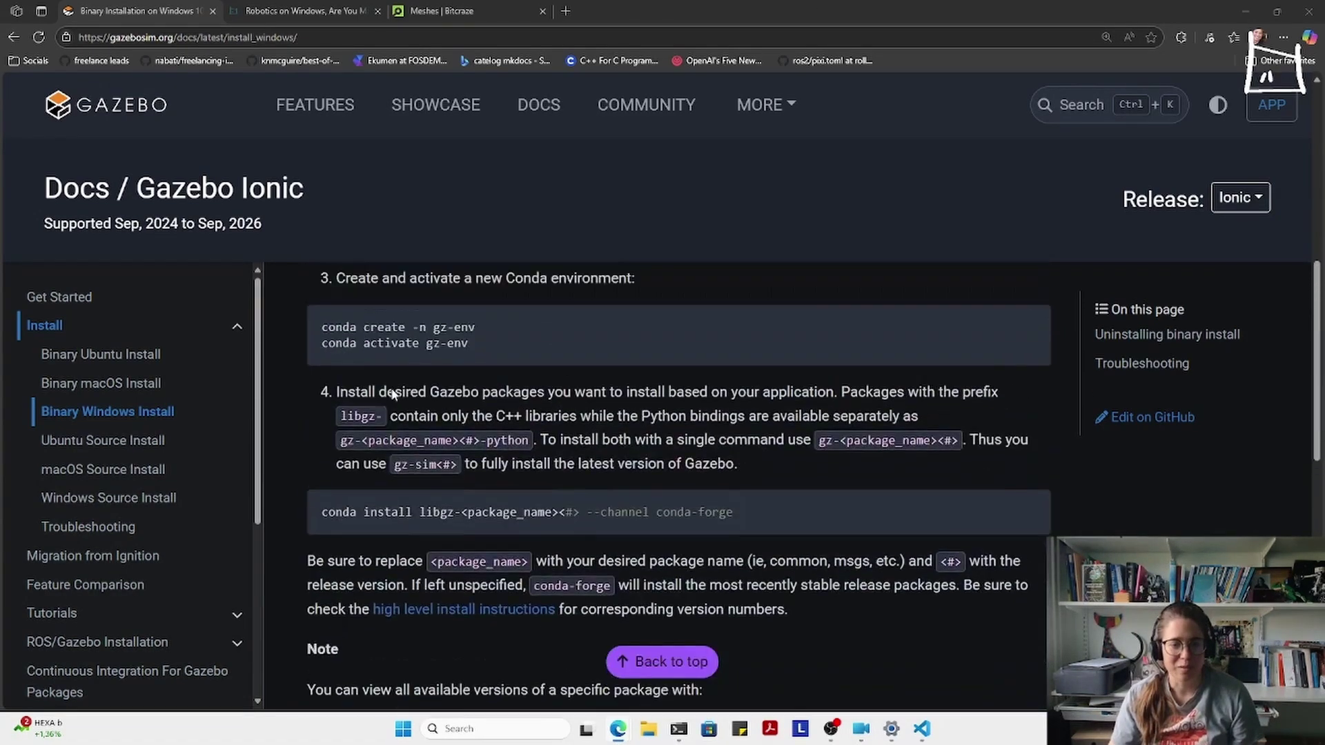
{"action": "scroll", "coordinate": [376, 352], "scroll_direction": "up", "scroll_amount": 1}
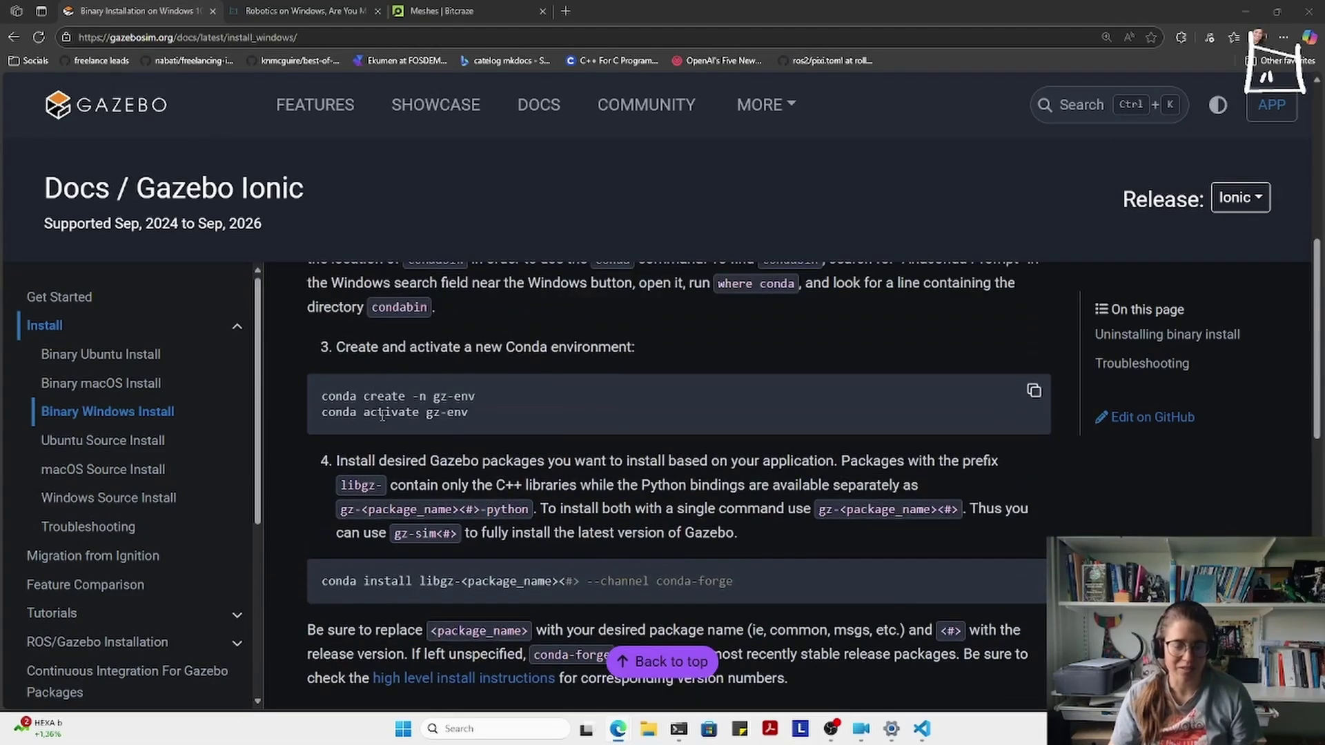
{"action": "scroll", "coordinate": [376, 556], "scroll_direction": "down", "scroll_amount": 1}
{"action": "scroll", "coordinate": [376, 555], "scroll_direction": "down", "scroll_amount": 1}
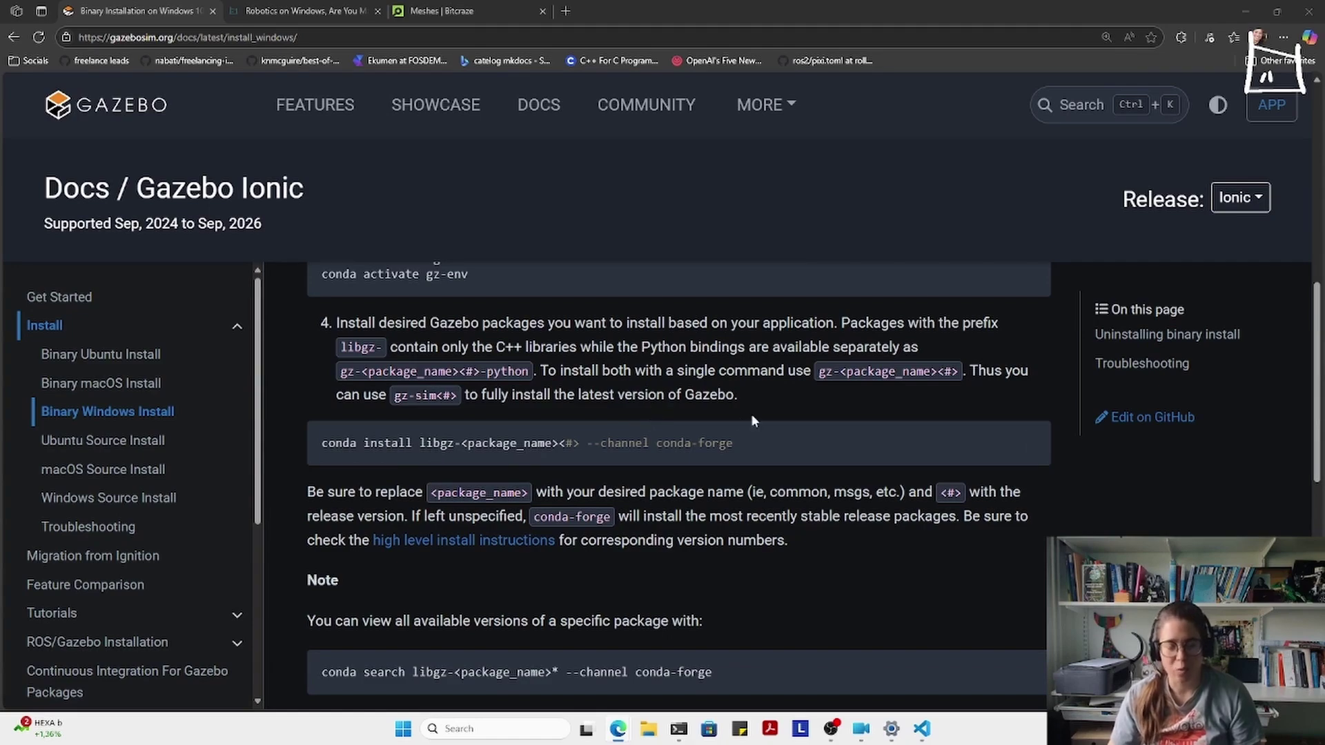
{"action": "scroll", "coordinate": [749, 440], "scroll_direction": "up", "scroll_amount": 10}
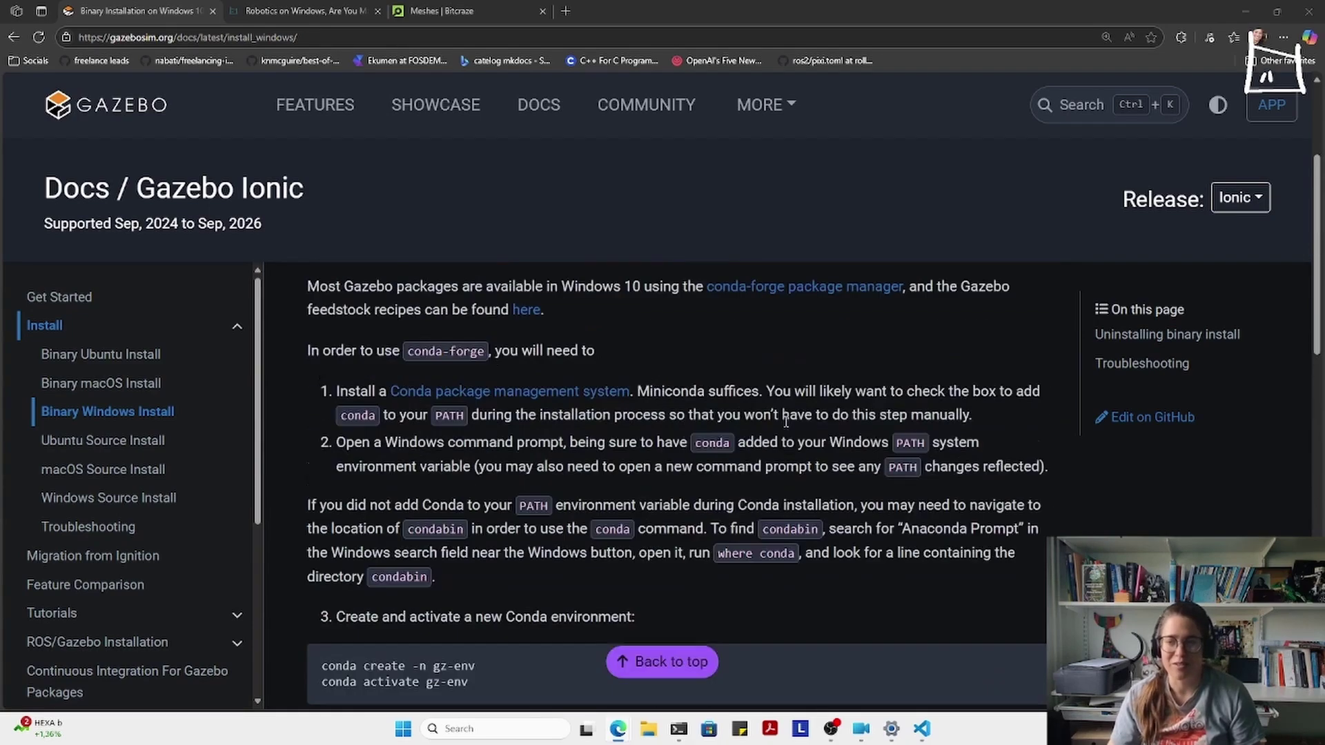
- Look through the Getting Started page and reopen the Binary Windows Install page at its conda install command
{"action": "left_click", "coordinate": [69, 304]}
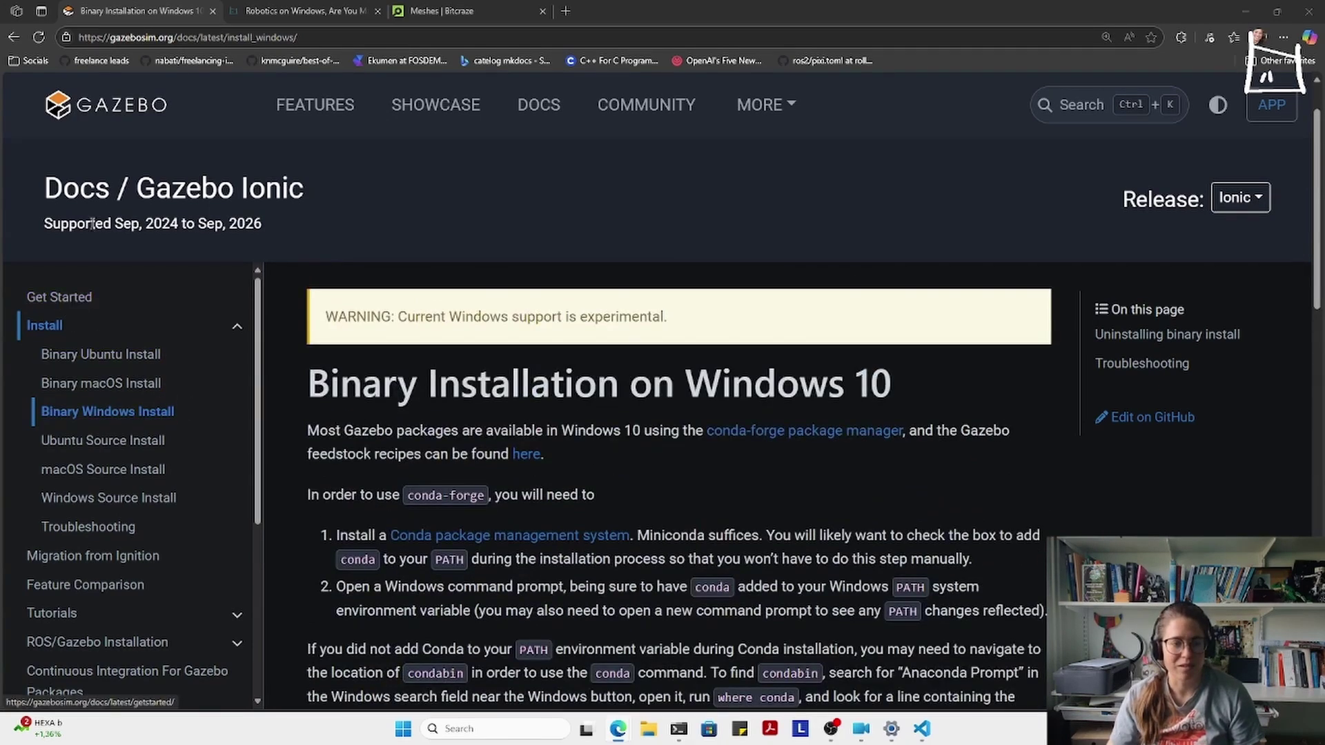
{"action": "scroll", "coordinate": [332, 455], "scroll_direction": "down", "scroll_amount": 10}
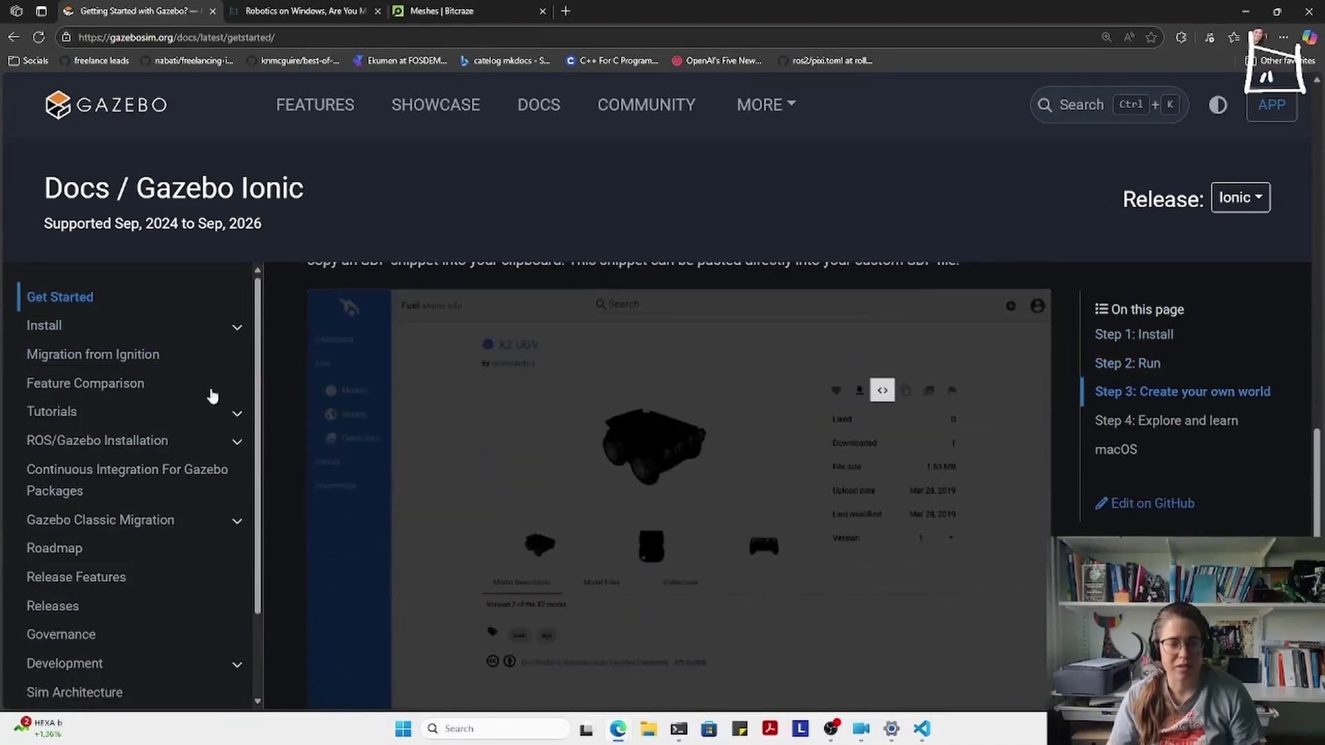
{"action": "left_click", "coordinate": [49, 327]}
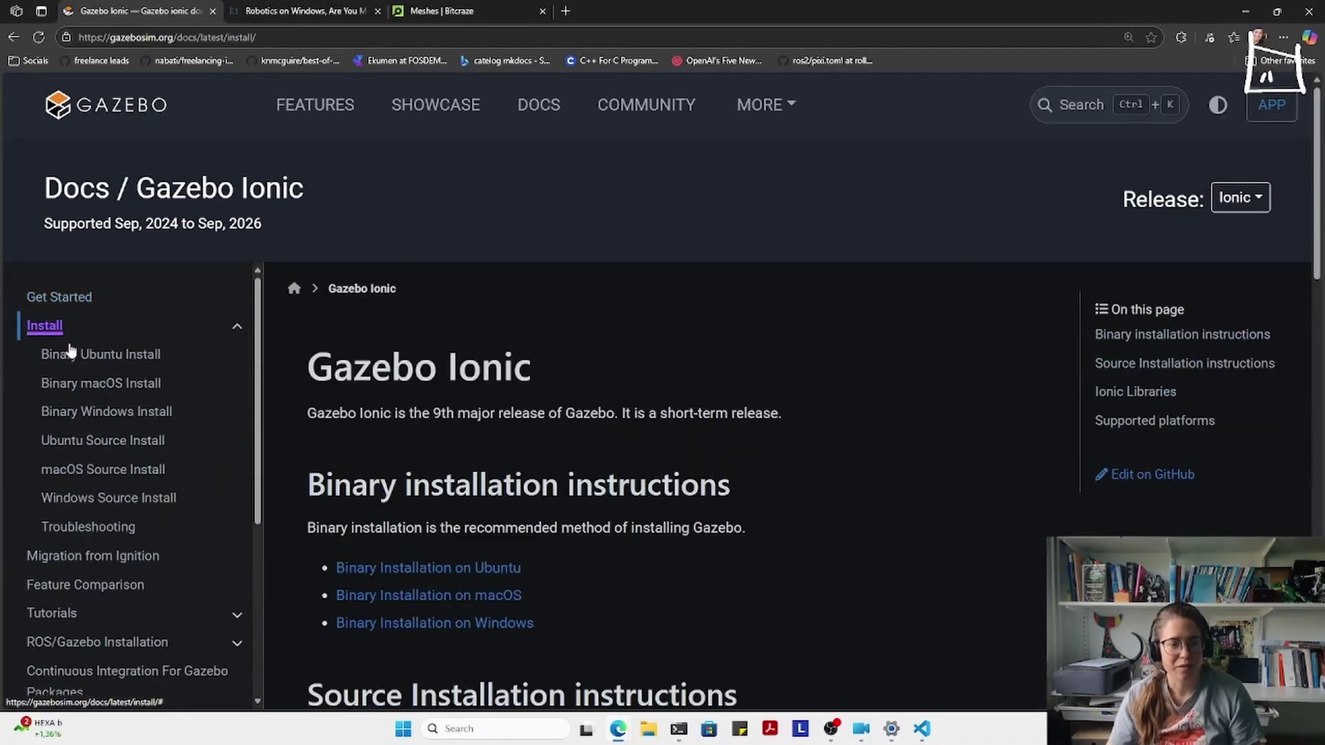
{"action": "left_click", "coordinate": [107, 411]}
{"action": "scroll", "coordinate": [640, 508], "scroll_direction": "down", "scroll_amount": 5}
{"action": "scroll", "coordinate": [641, 514], "scroll_direction": "down", "scroll_amount": 12}
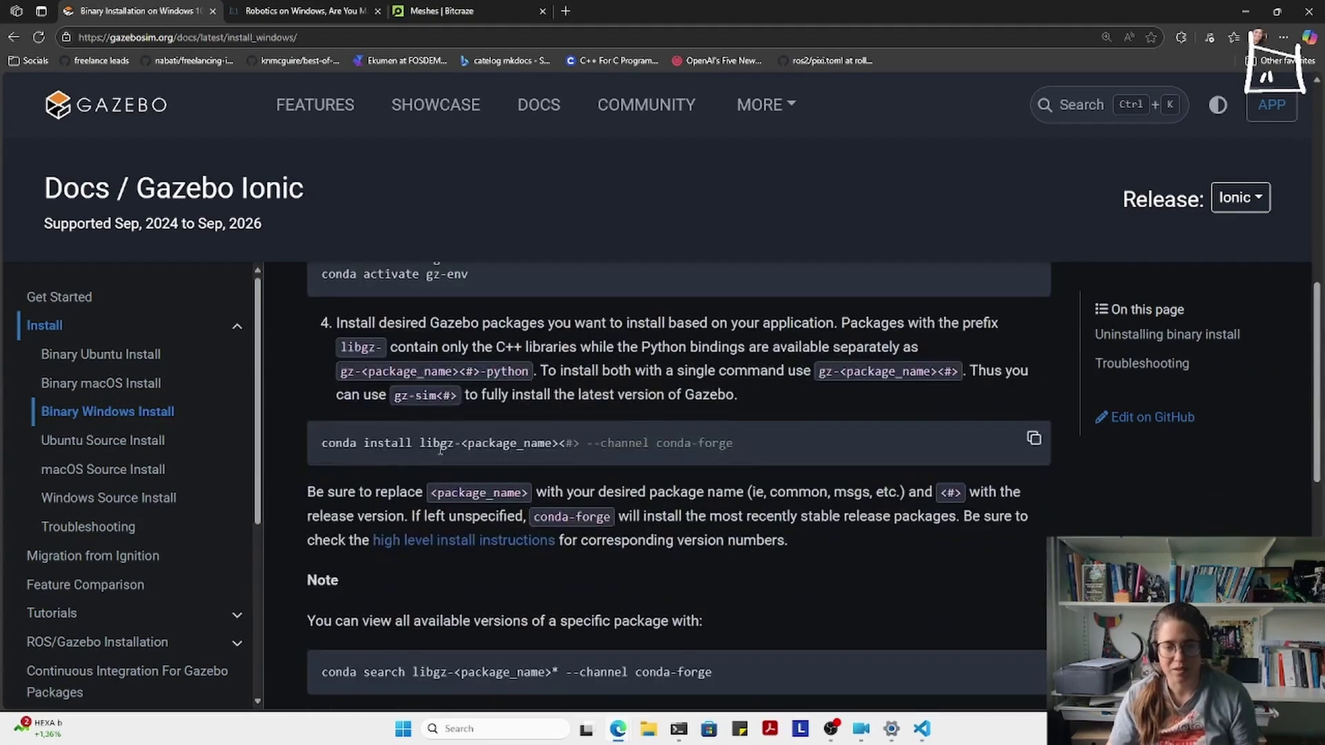
- Follow the high level install instructions link and examine the Ionic Libraries table for library names and versions
{"action": "scroll", "coordinate": [439, 454], "scroll_direction": "up", "scroll_amount": 10}
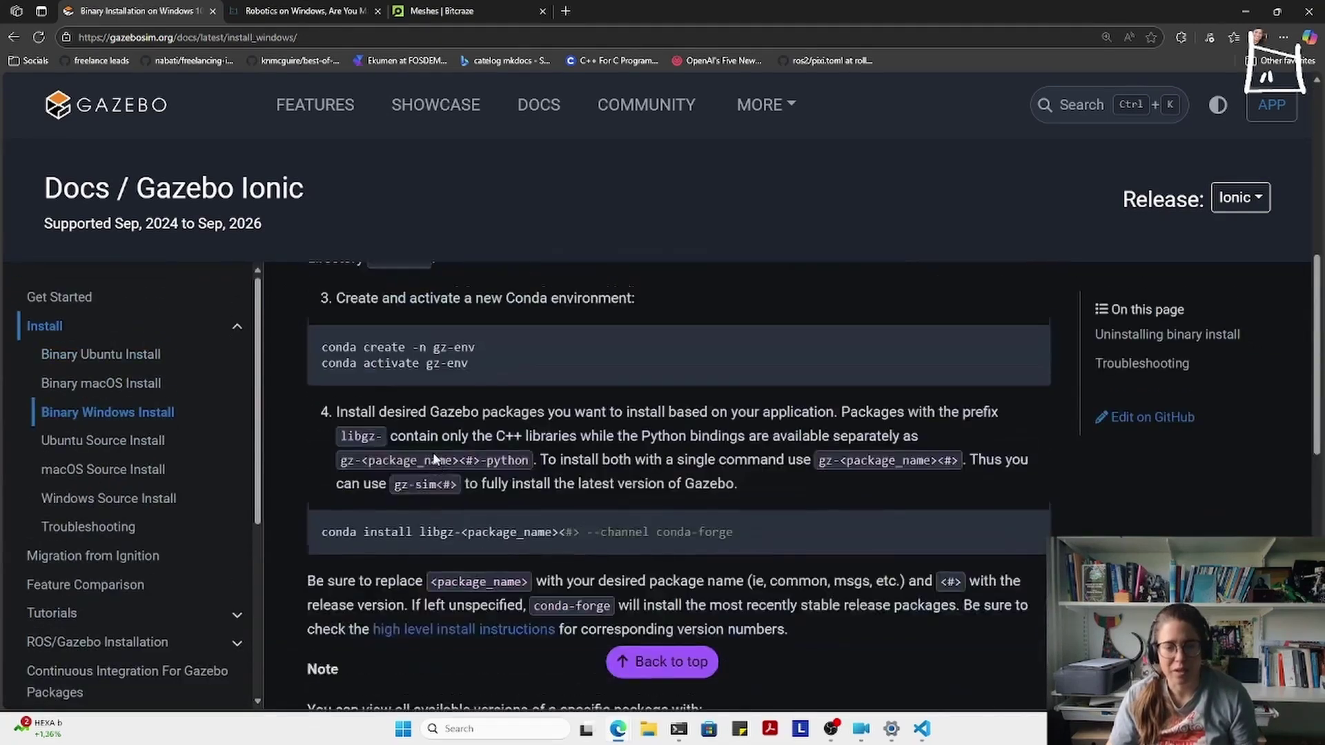
{"action": "left_click", "coordinate": [455, 642]}
{"action": "scroll", "coordinate": [454, 634], "scroll_direction": "down", "scroll_amount": 15}
{"action": "scroll", "coordinate": [454, 635], "scroll_direction": "up", "scroll_amount": 5}
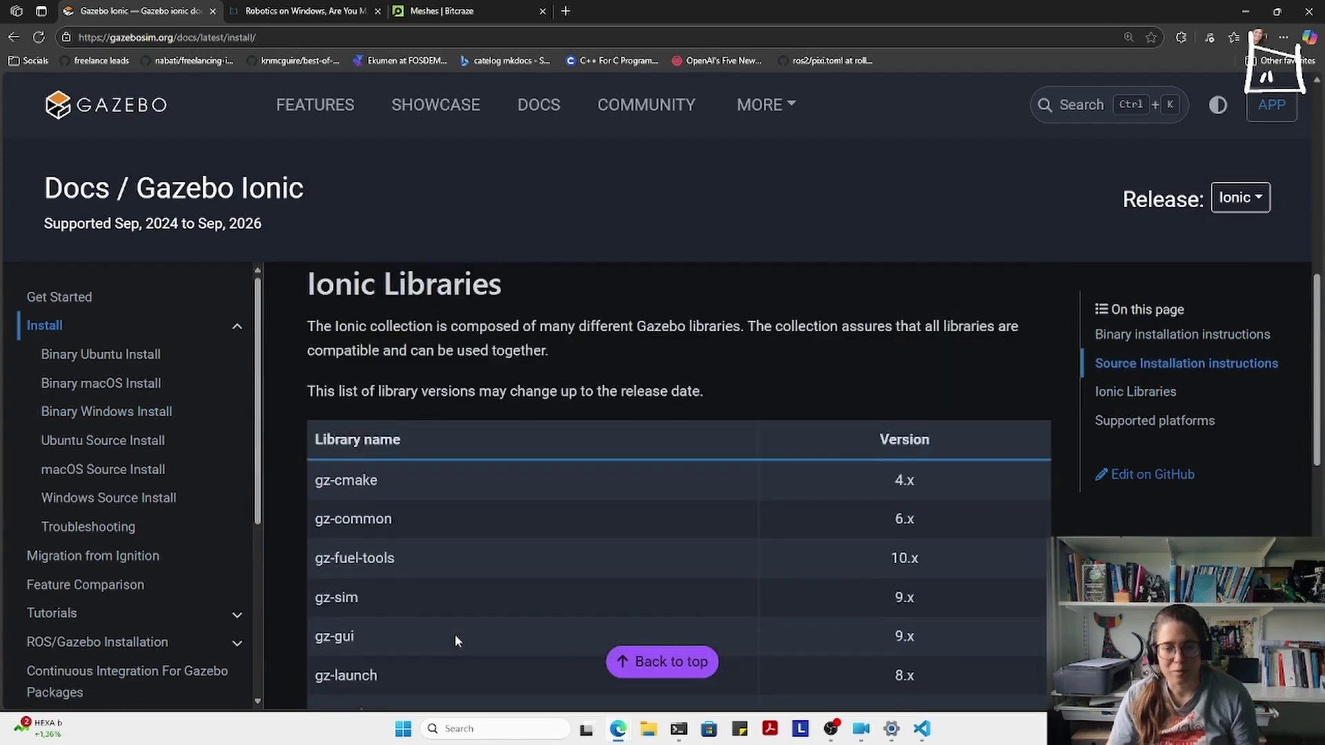
{"action": "scroll", "coordinate": [442, 618], "scroll_direction": "down", "scroll_amount": 2}
{"action": "scroll", "coordinate": [373, 552], "scroll_direction": "up", "scroll_amount": 1}
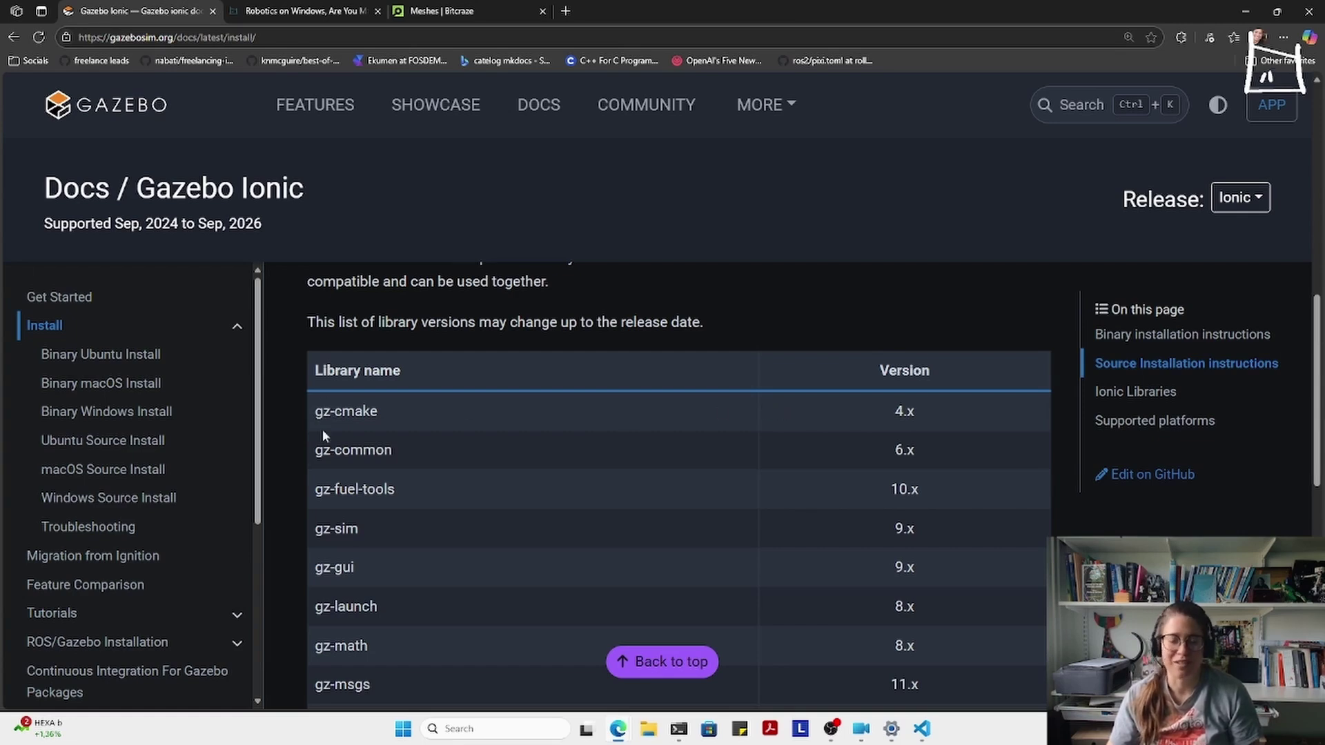
{"action": "scroll", "coordinate": [486, 561], "scroll_direction": "up", "scroll_amount": 10}
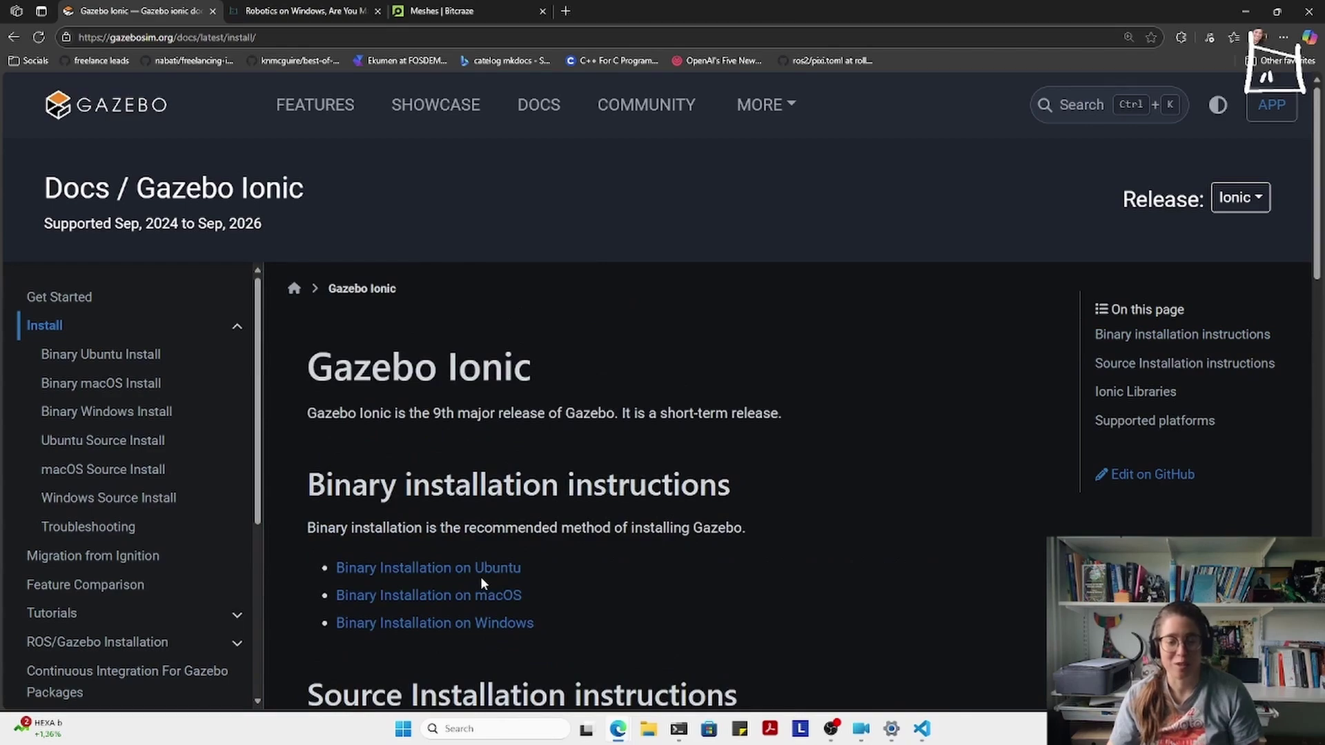
- Return to the Windows binary installation page and review its conda commands for searching and installing package versions
{"action": "left_click", "coordinate": [380, 624]}
{"action": "scroll", "coordinate": [439, 572], "scroll_direction": "down", "scroll_amount": 10}
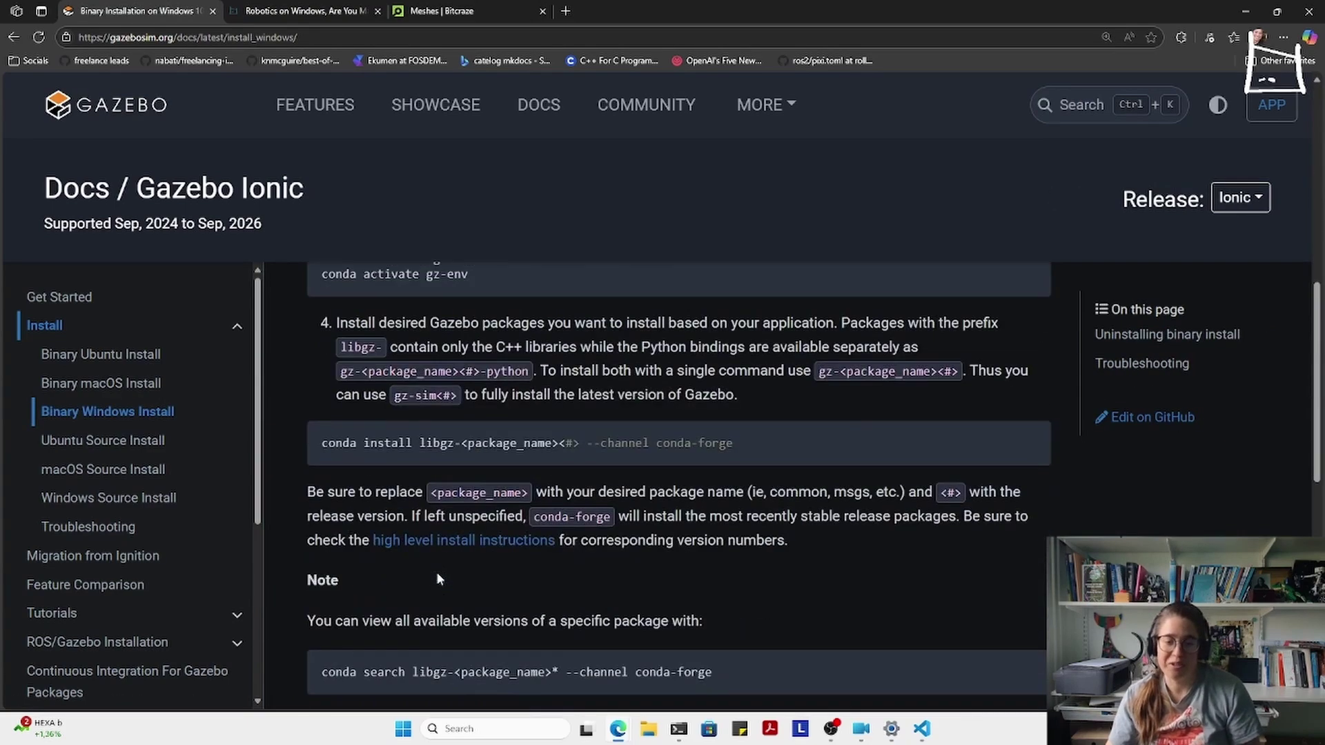
{"action": "scroll", "coordinate": [436, 588], "scroll_direction": "up", "scroll_amount": 4}
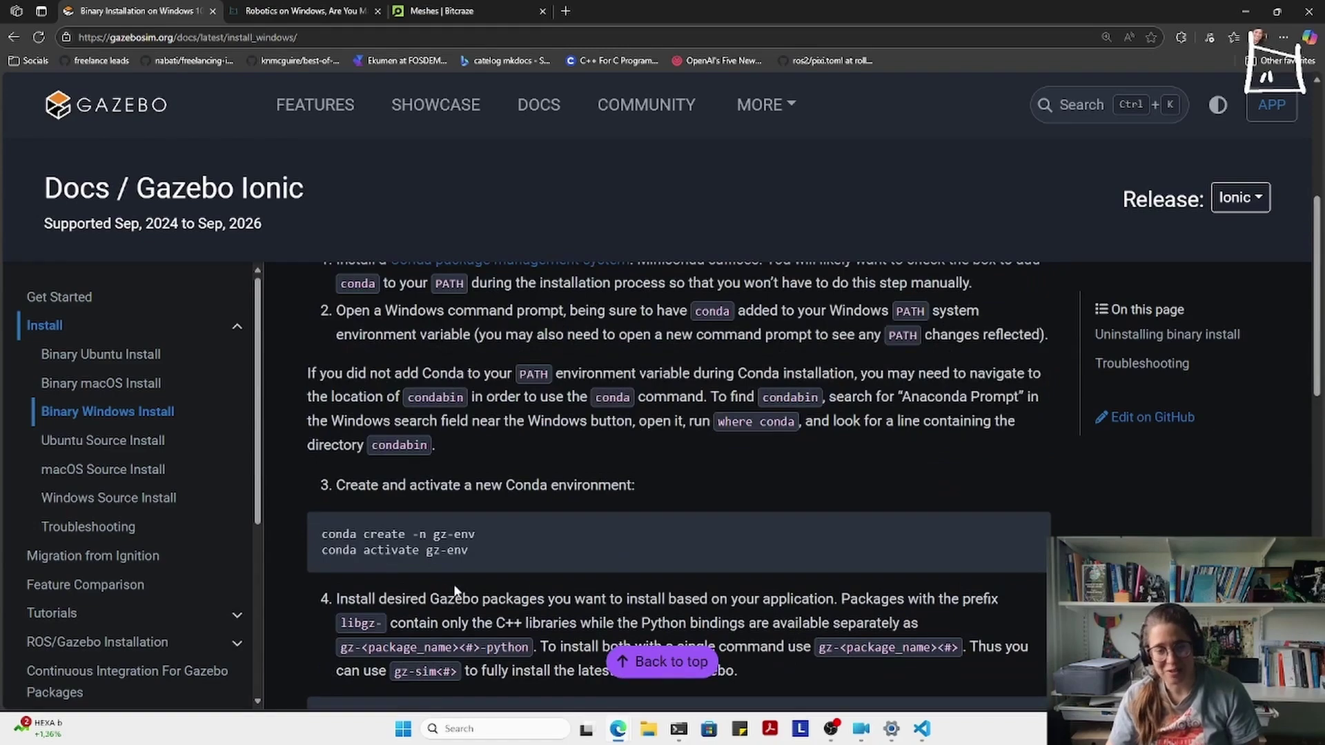
{"action": "scroll", "coordinate": [455, 585], "scroll_direction": "down", "scroll_amount": 8}
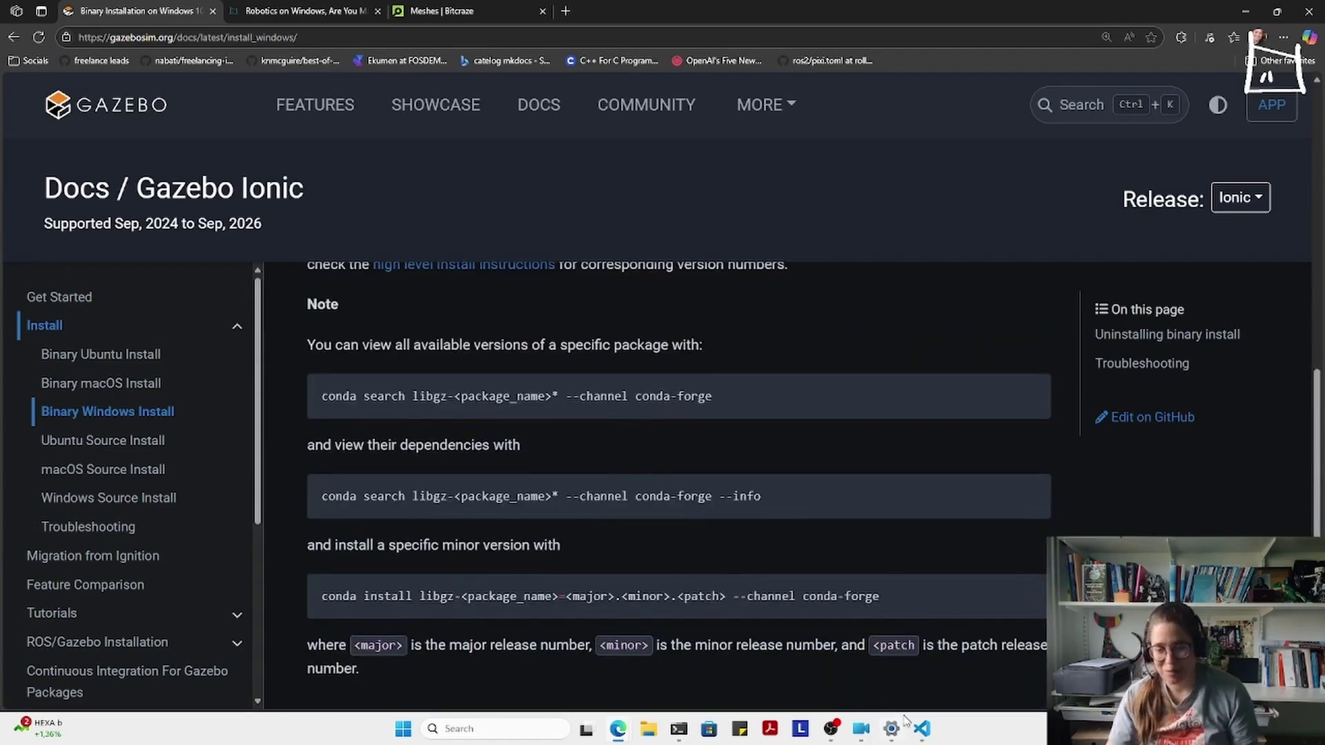
- Switch to Visual Studio Code and highlight the library list under [feature.ionic.dependencies] in pixi.toml
{"action": "left_click", "coordinate": [921, 728]}
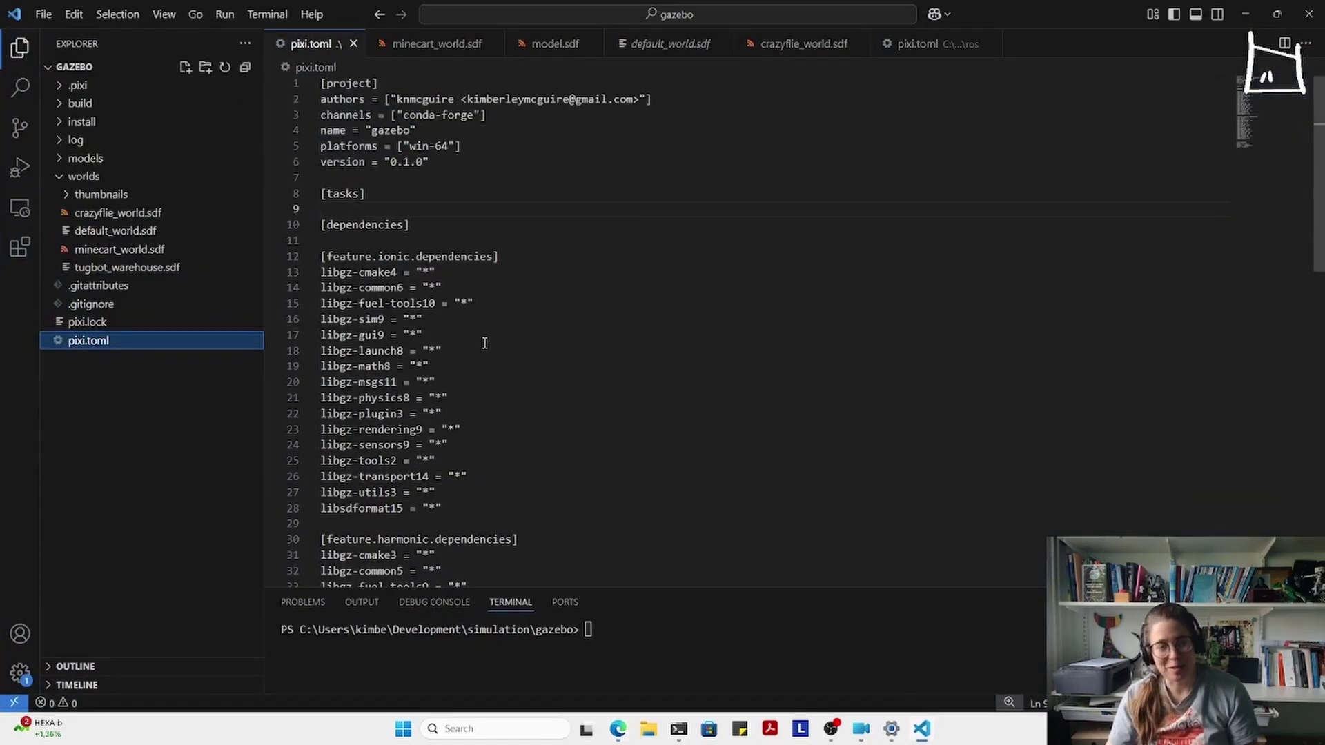
{"action": "scroll", "coordinate": [511, 401], "scroll_direction": "down", "scroll_amount": 1}
{"action": "left_click_drag", "start_coordinate": [447, 474], "coordinate": [321, 239]}
{"action": "scroll", "coordinate": [569, 319], "scroll_direction": "up", "scroll_amount": 1}
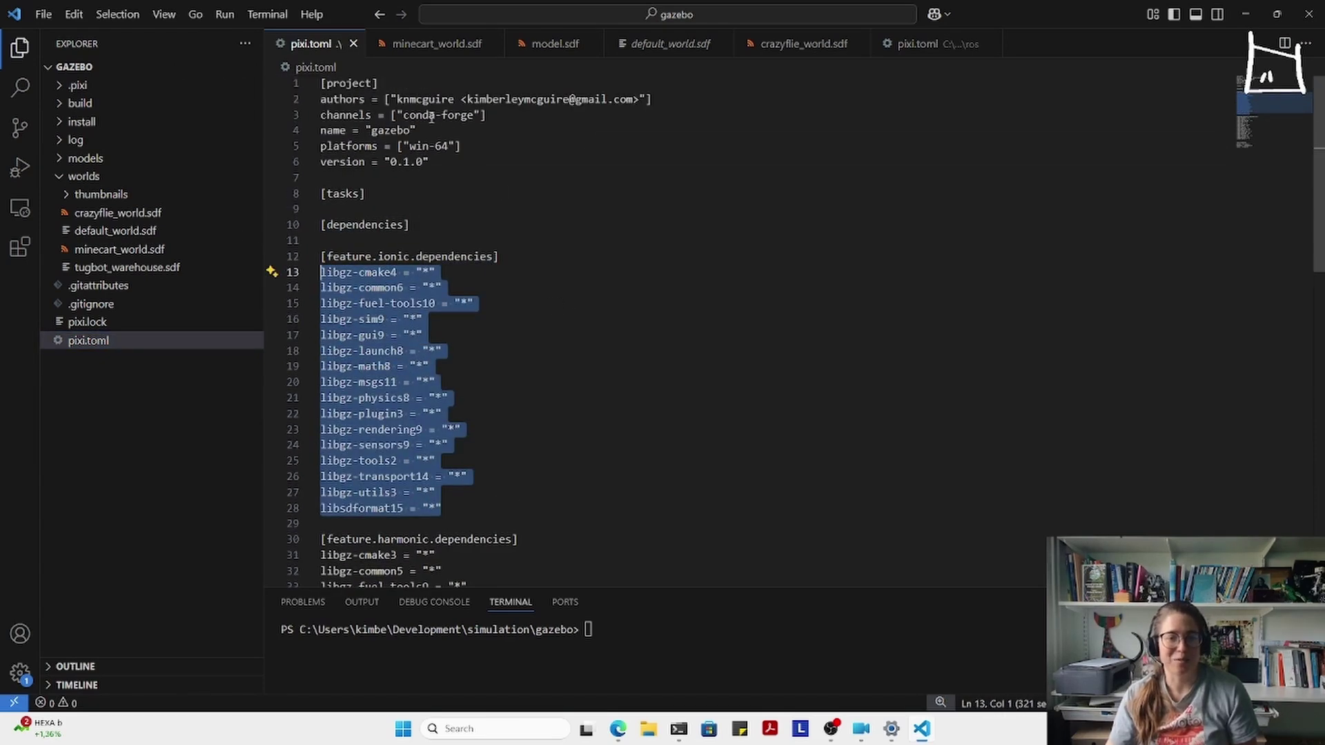
- Review the [environments] section of pixi.toml and highlight the Ionic dependency list again
{"action": "scroll", "coordinate": [481, 251], "scroll_direction": "down", "scroll_amount": 3}
{"action": "scroll", "coordinate": [496, 371], "scroll_direction": "down", "scroll_amount": 8}
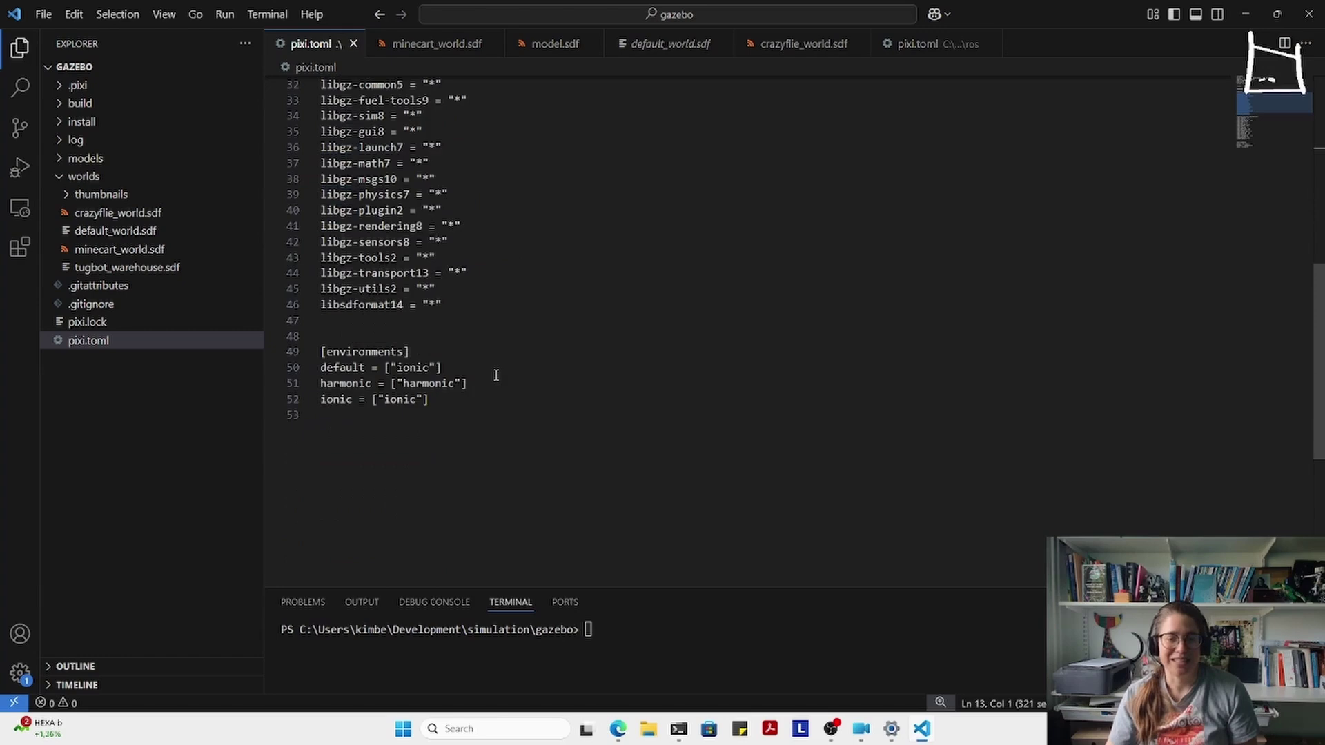
{"action": "scroll", "coordinate": [495, 375], "scroll_direction": "up", "scroll_amount": 7}
{"action": "left_click", "coordinate": [458, 238]}
{"action": "scroll", "coordinate": [497, 345], "scroll_direction": "up", "scroll_amount": 4}
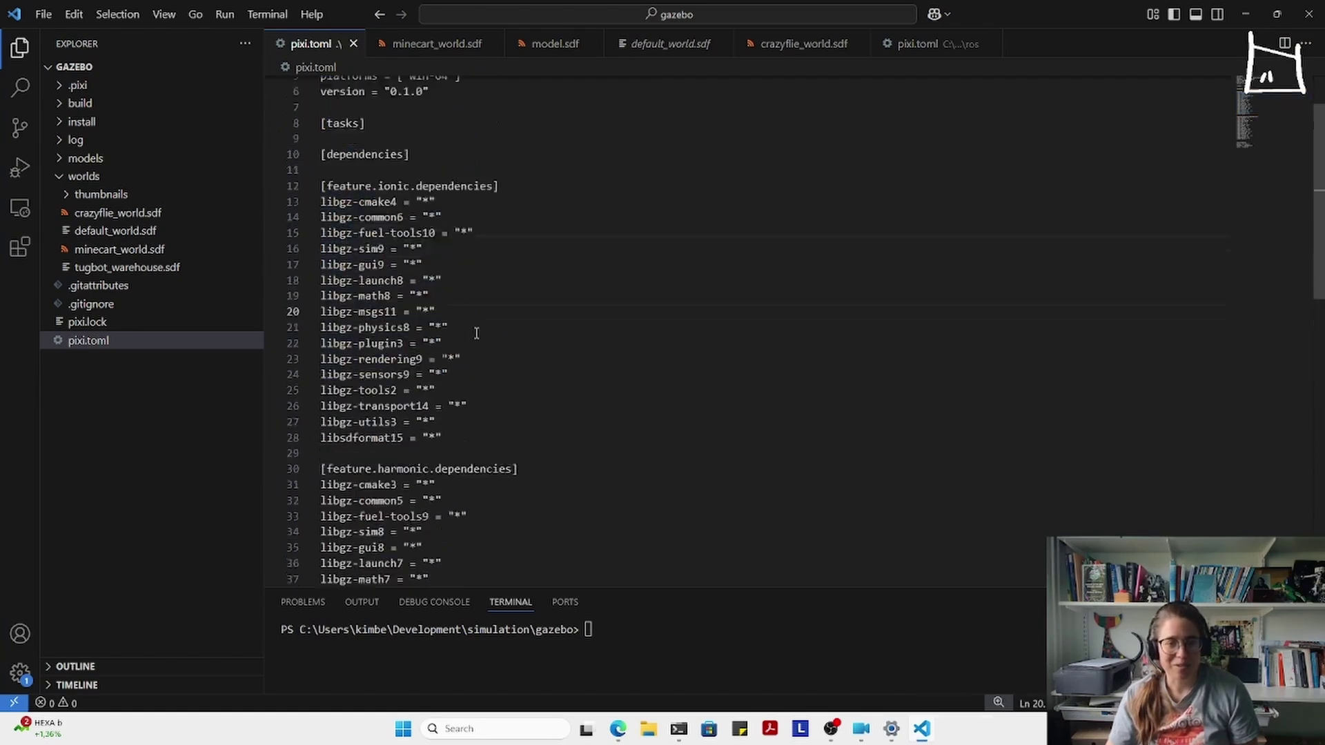
{"action": "left_click_drag", "start_coordinate": [445, 508], "coordinate": [287, 269]}
- Highlight the library list under [feature.harmonic.dependencies] in pixi.toml
{"action": "scroll", "coordinate": [604, 282], "scroll_direction": "down", "scroll_amount": 6}
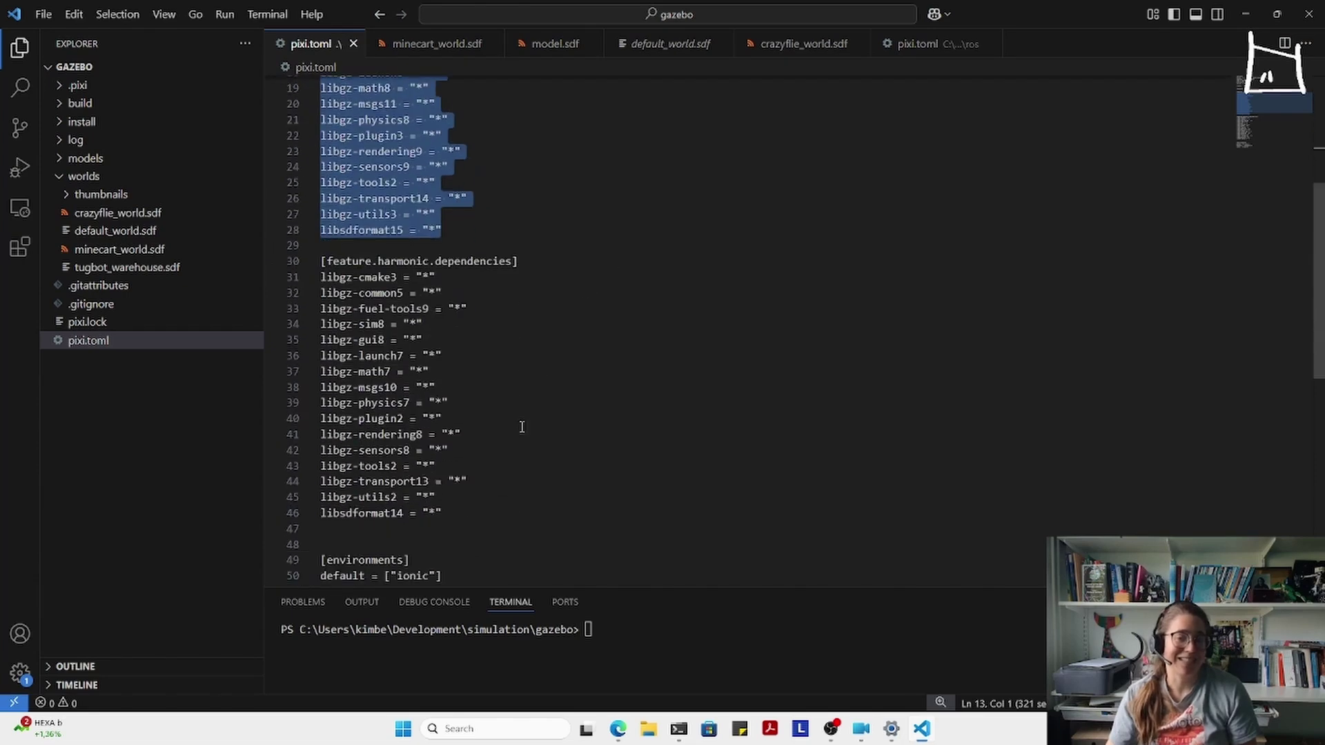
{"action": "left_click_drag", "start_coordinate": [493, 506], "coordinate": [304, 277]}
{"action": "left_click", "coordinate": [532, 405]}
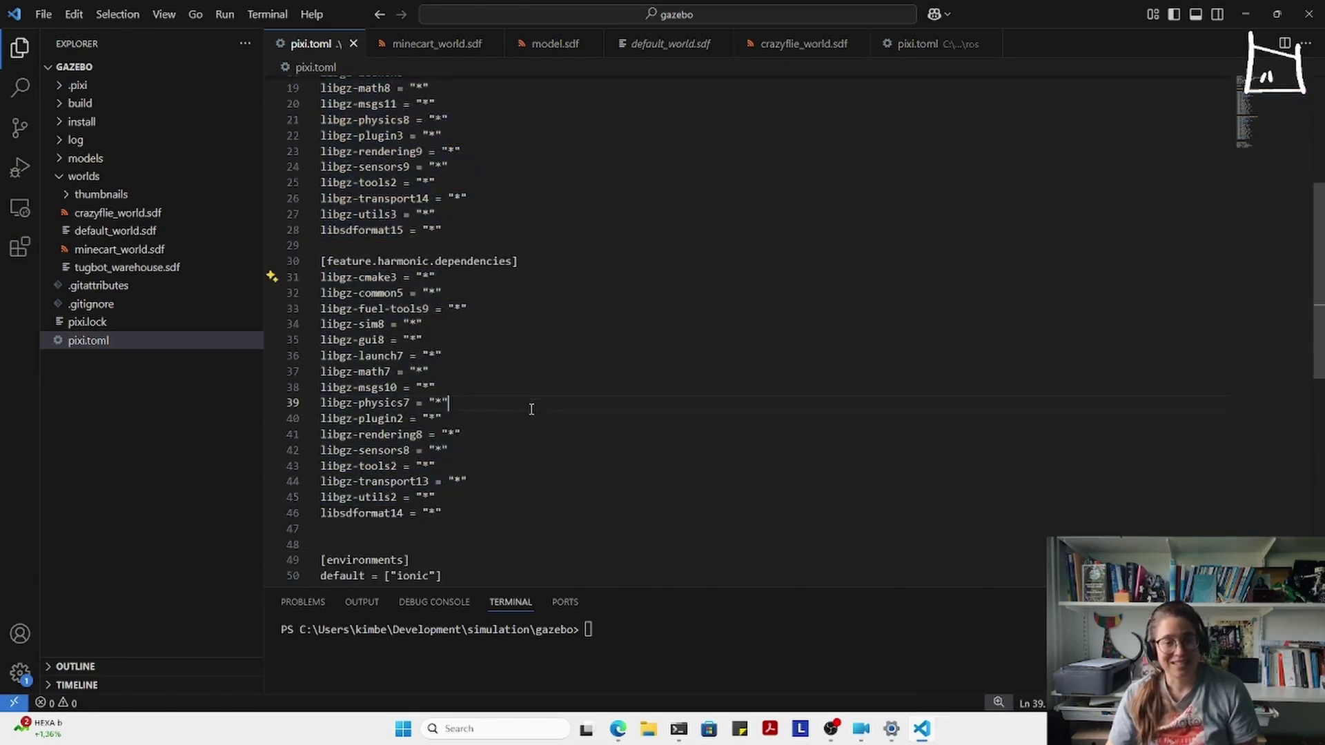
{"action": "left_click_drag", "start_coordinate": [445, 512], "coordinate": [320, 276]}
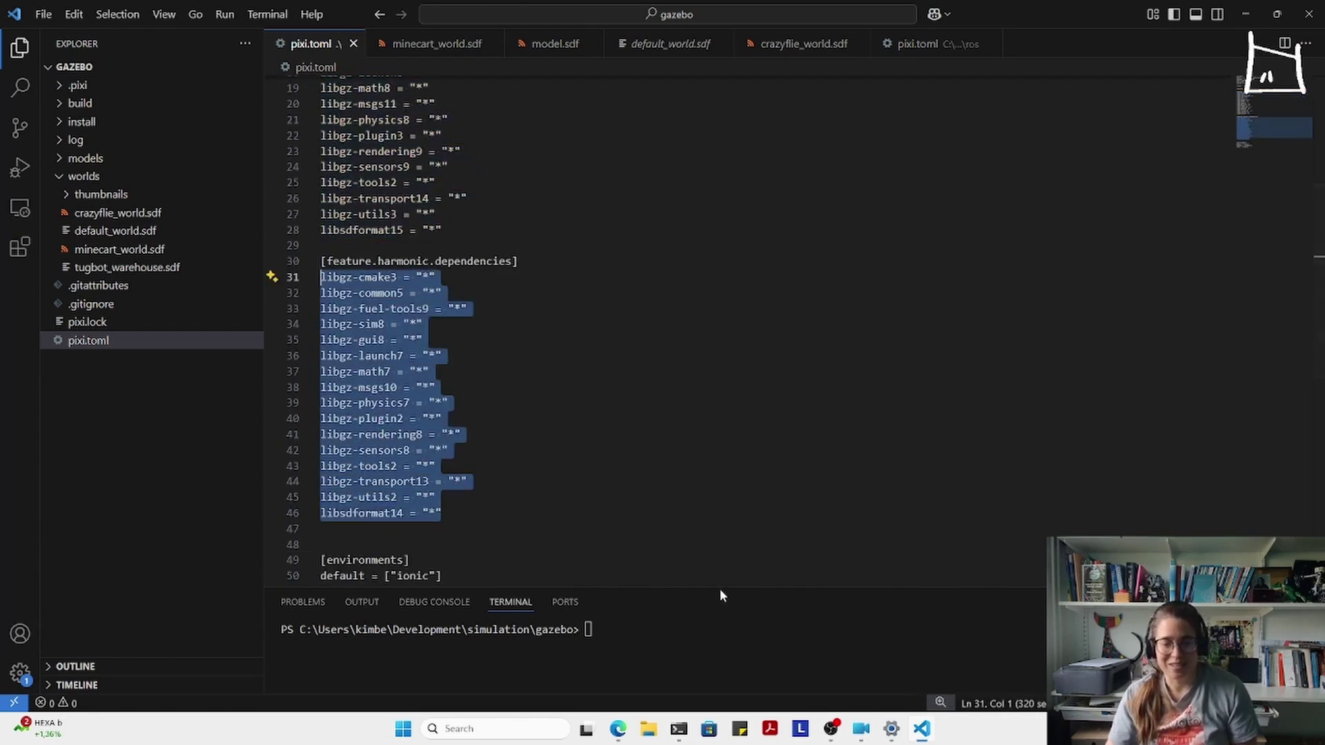
- Enlarge the integrated terminal and try to launch Gazebo Harmonic with "pixi run -e harmonic gz sim"
{"action": "left_click_drag", "start_coordinate": [719, 588], "coordinate": [659, 387]}
{"action": "left_click", "coordinate": [653, 467]}
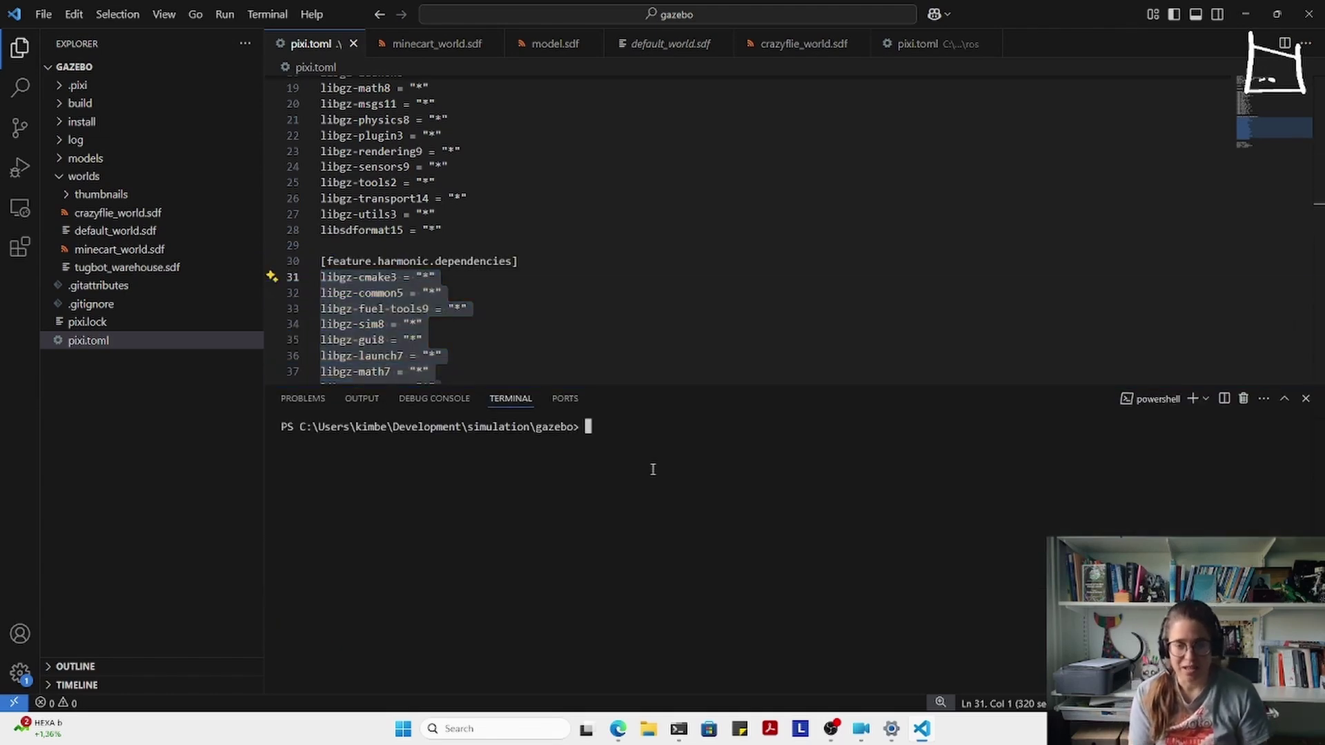
{"action": "type", "text": "pixi"}
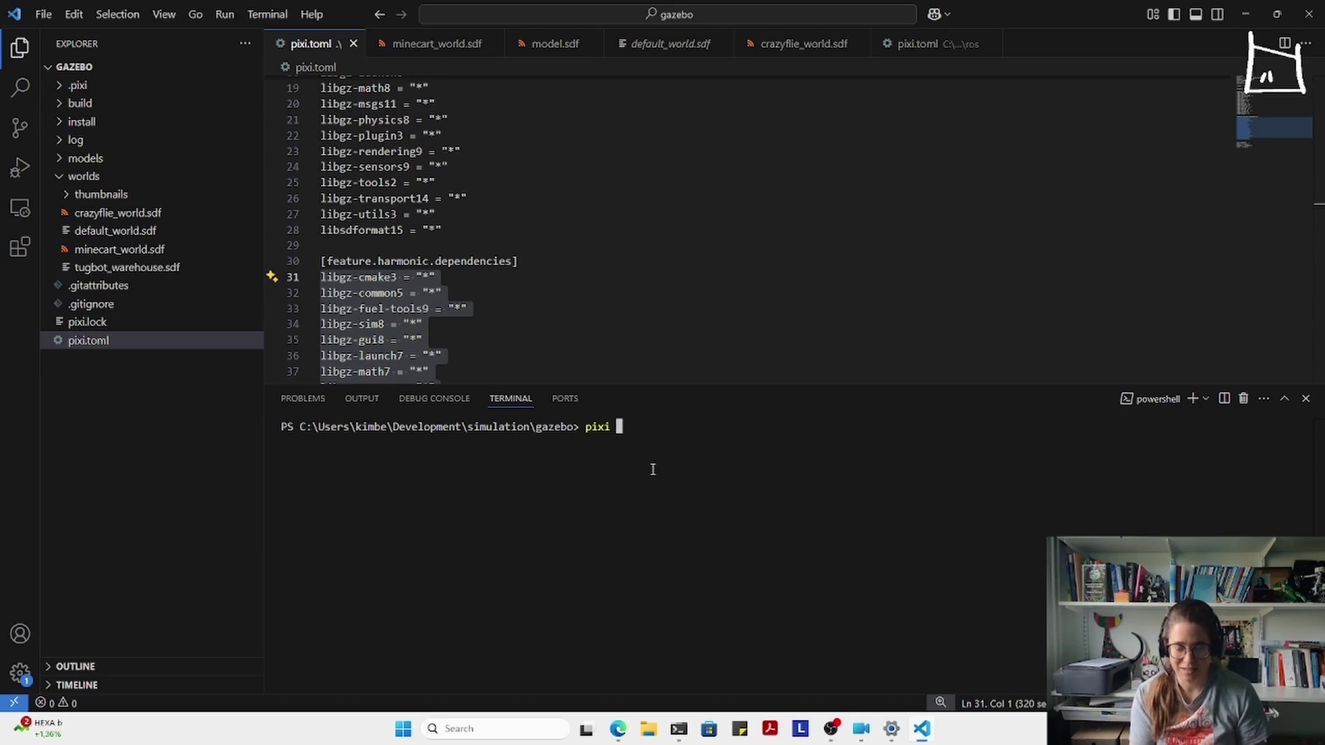
{"action": "type", "text": " run -e "}
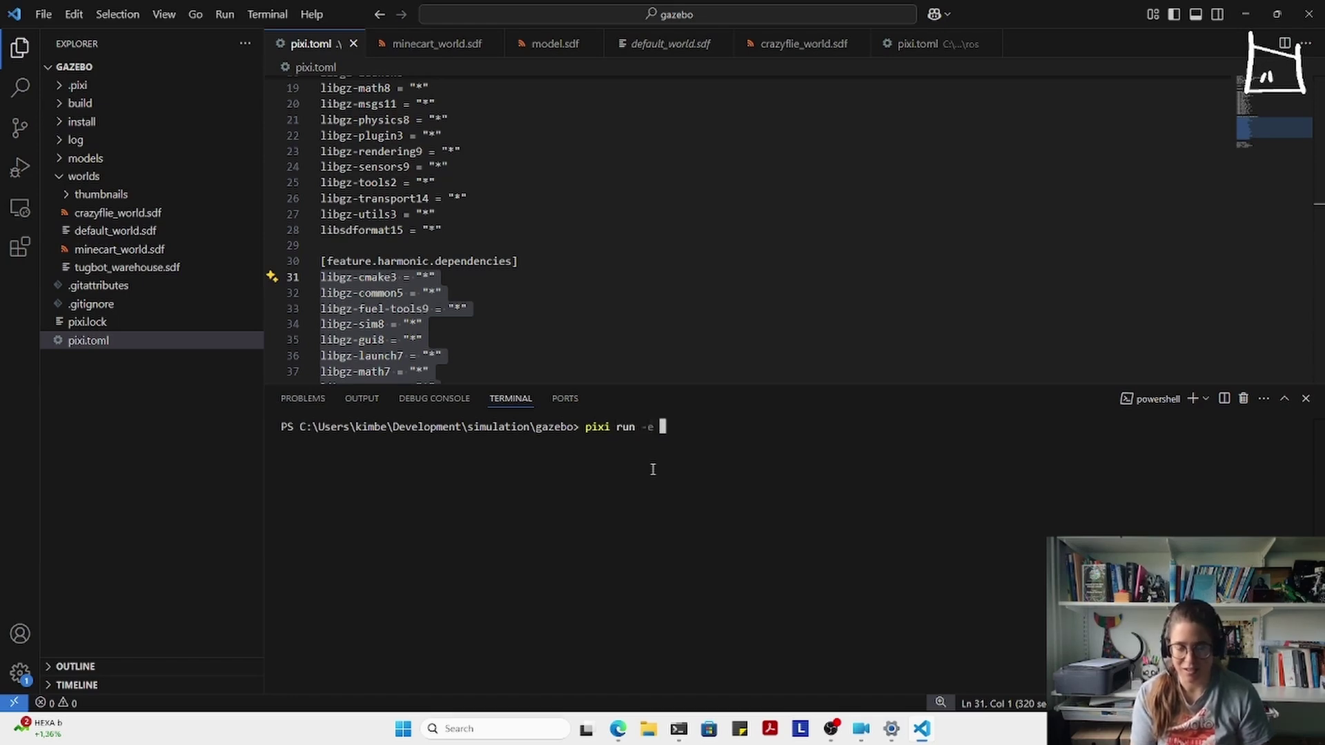
{"action": "type", "text": "harmon"}
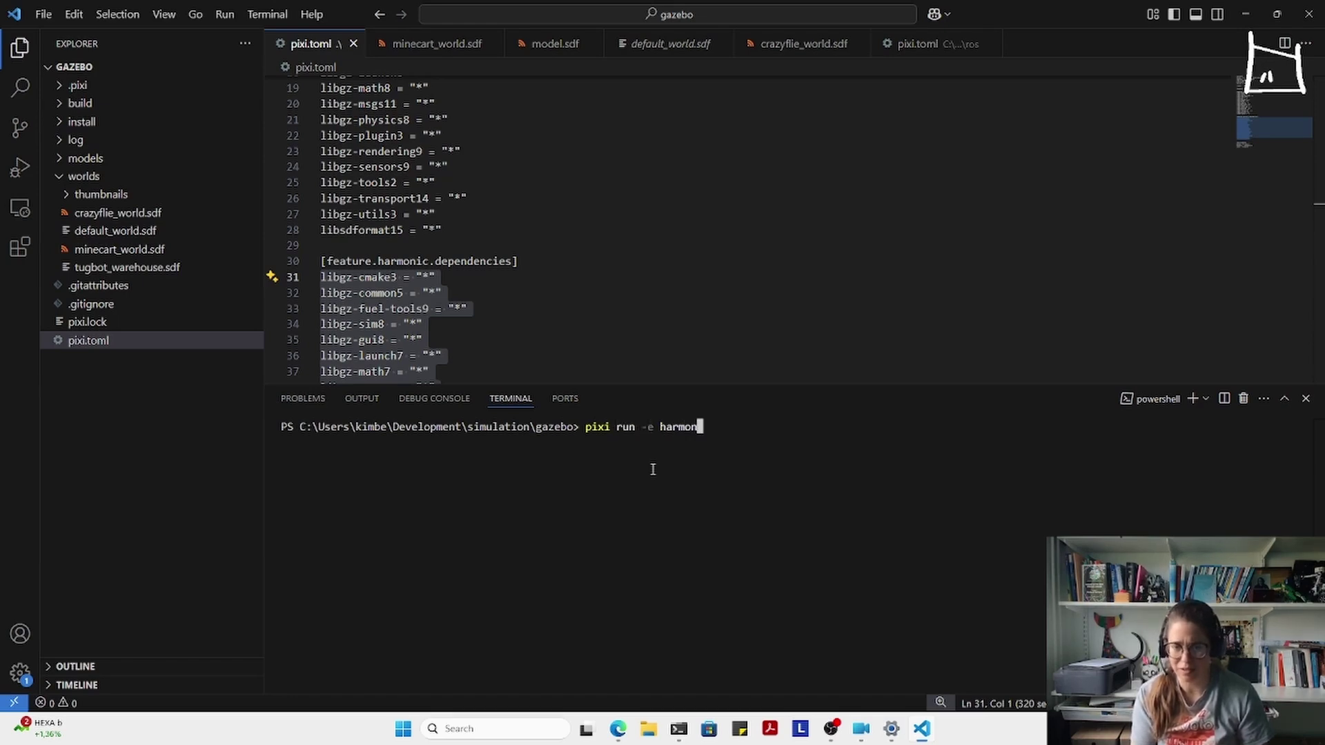
{"action": "type", "text": "ic gz "}
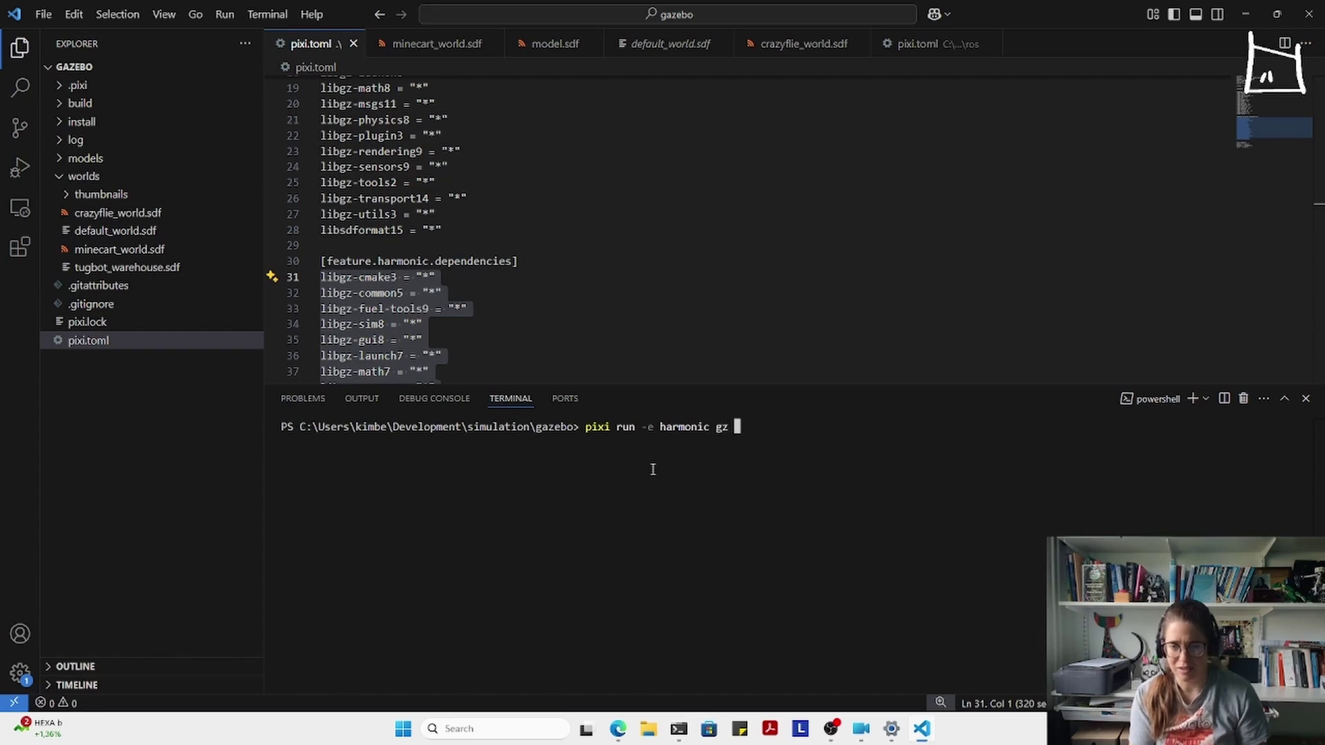
{"action": "type", "text": "sim -s"}
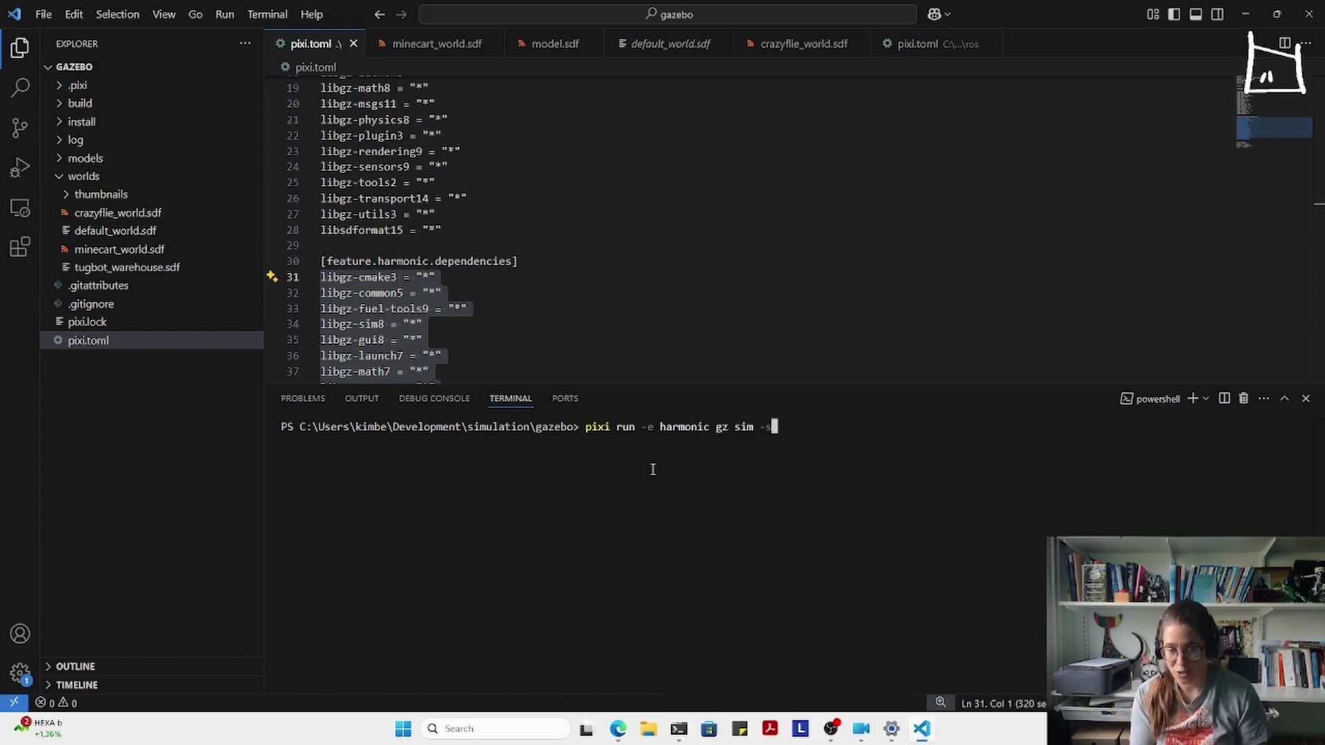
{"action": "key", "text": "BackSpace"}
{"action": "key", "text": "BackSpace"}
{"action": "key", "text": "BackSpace"}
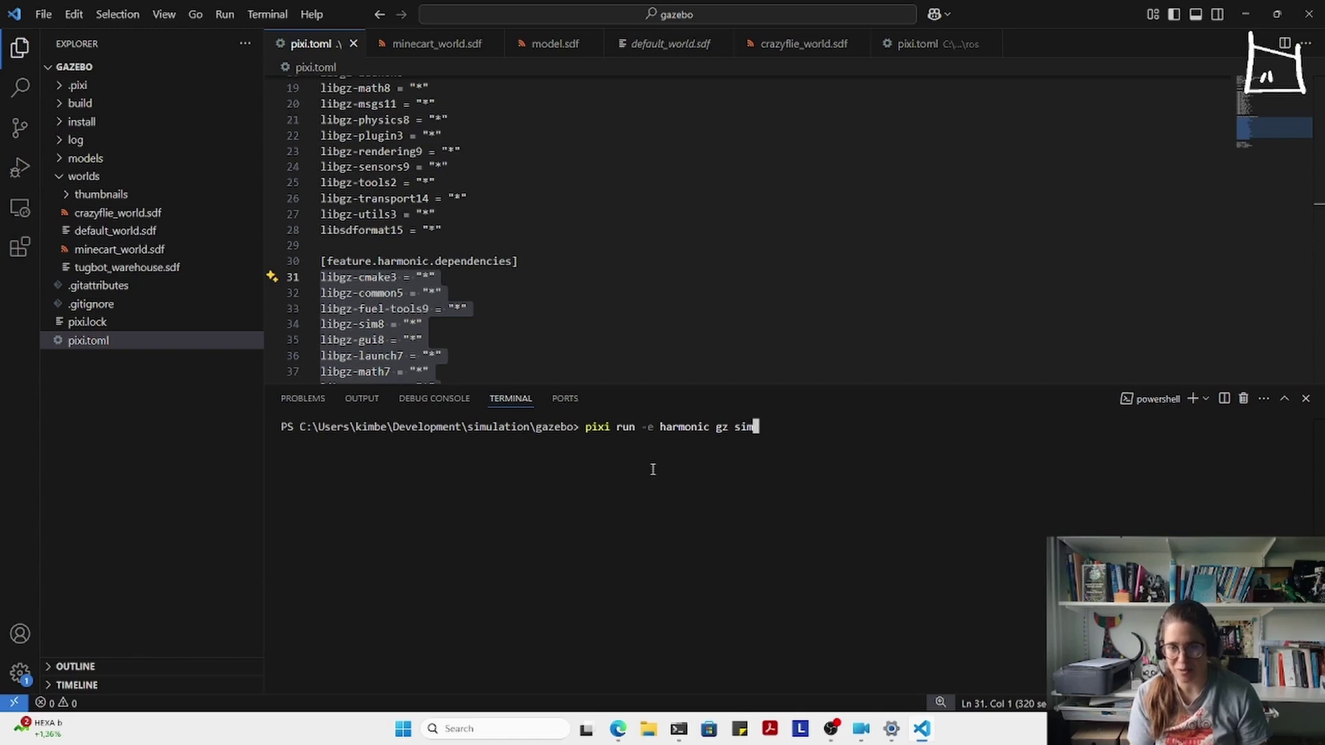
{"action": "key", "text": "Return"}
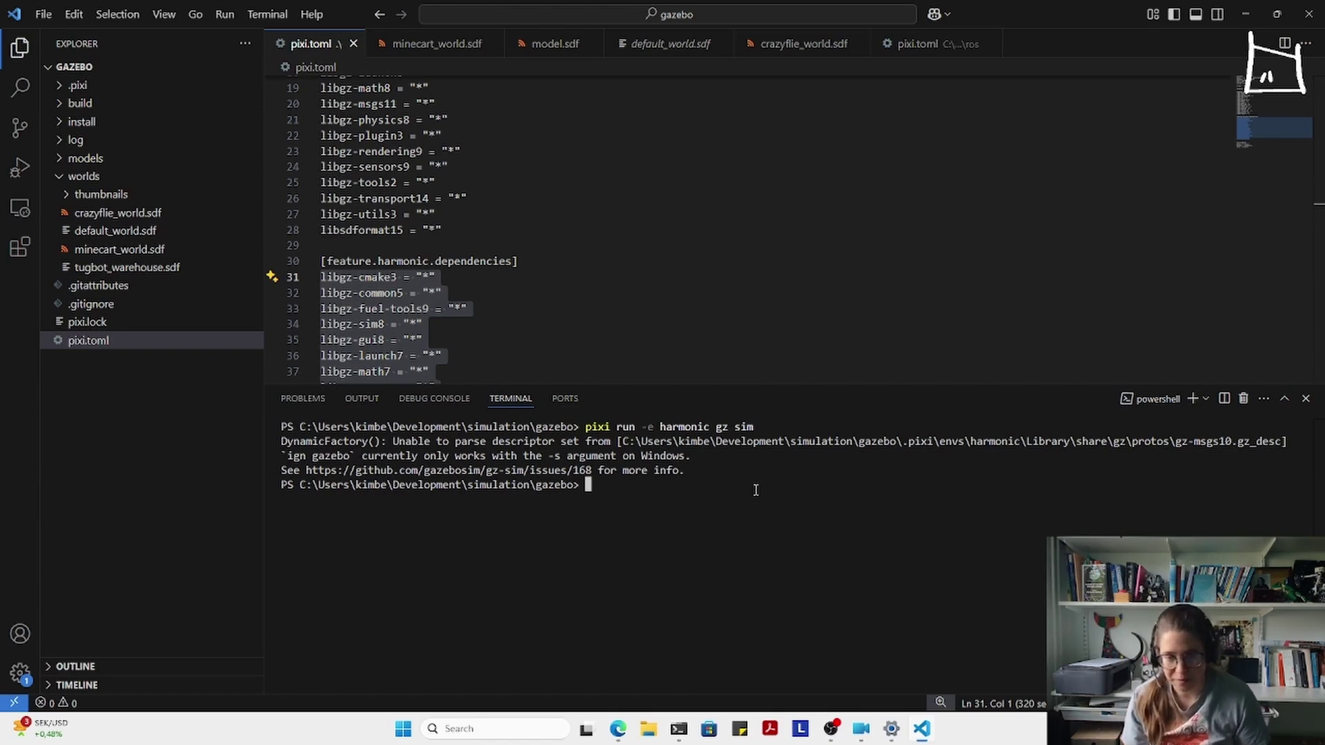
- Start only the Gazebo server by running "pixi run -e harmonic gz sim -s", and look over its terminal output
{"action": "key", "text": "Up"}
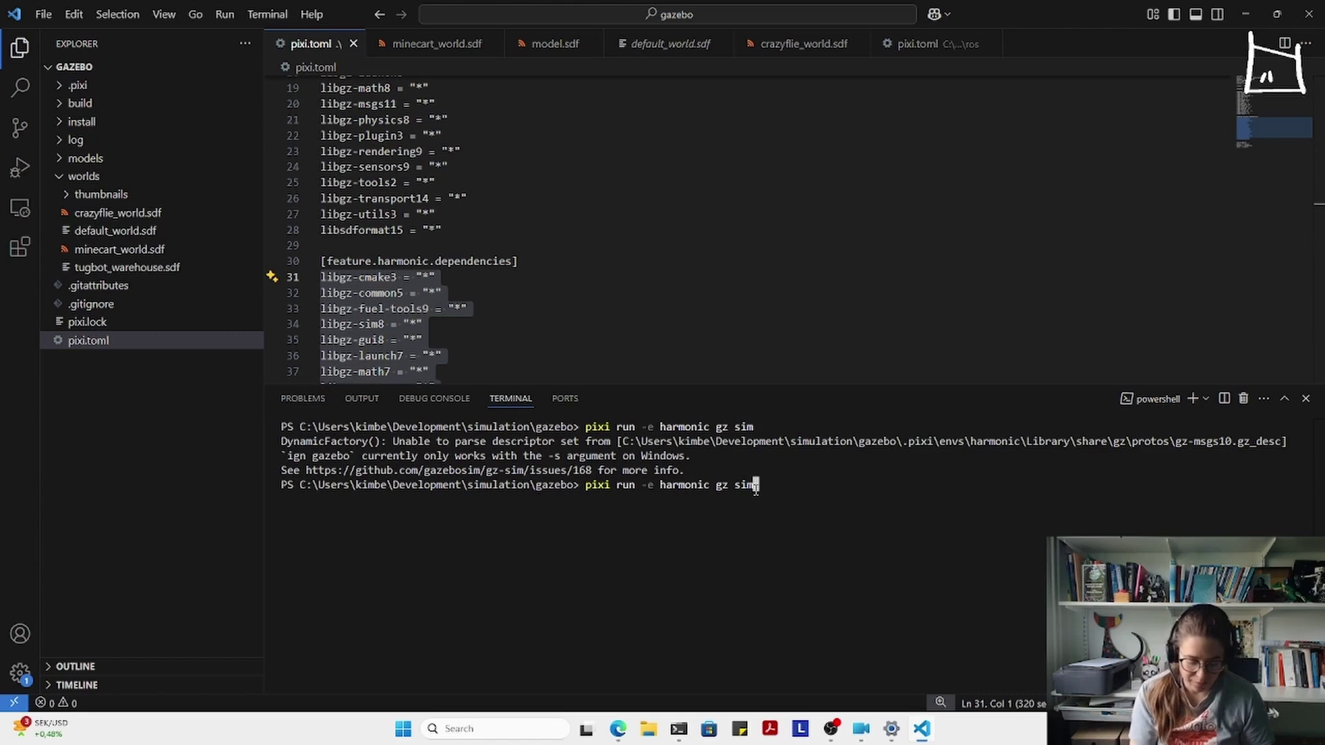
{"action": "type", "text": "-s"}
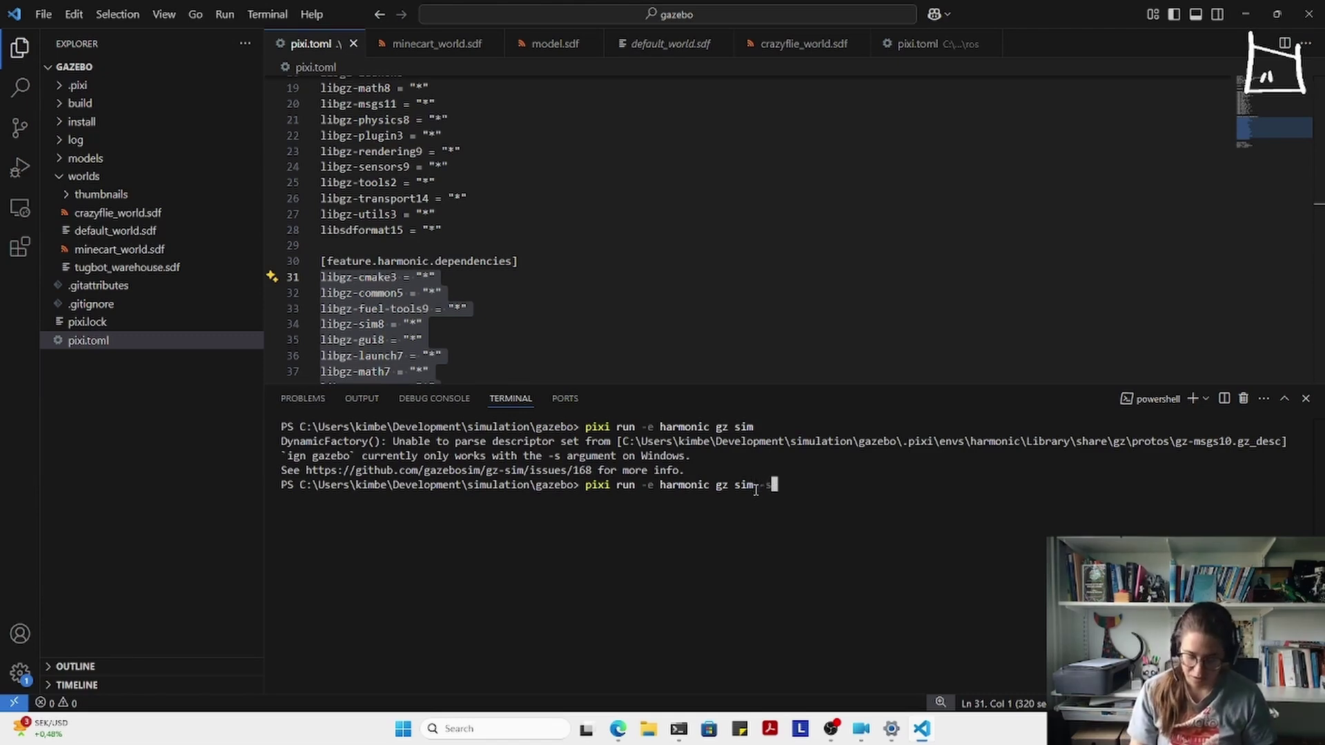
{"action": "key", "text": "Return"}
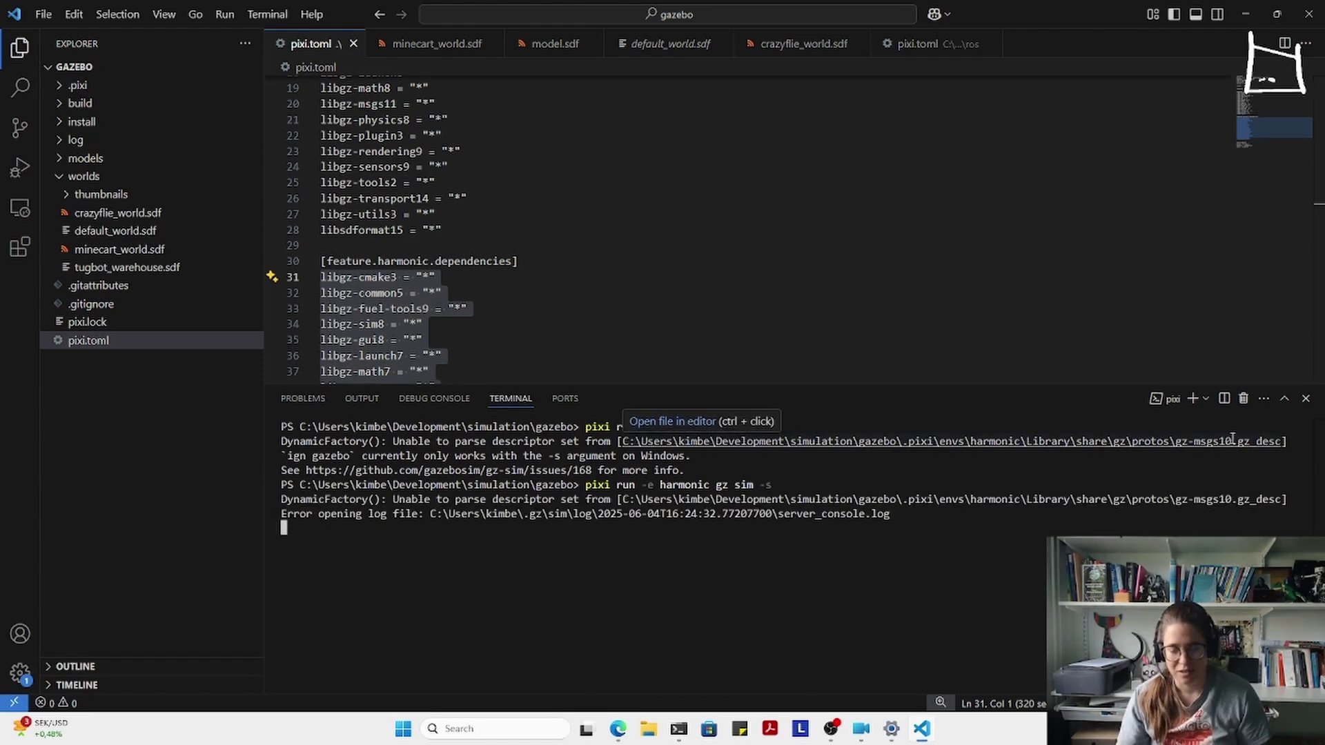
{"action": "left_click_drag", "start_coordinate": [943, 521], "coordinate": [458, 547]}
{"action": "left_click", "coordinate": [539, 607]}
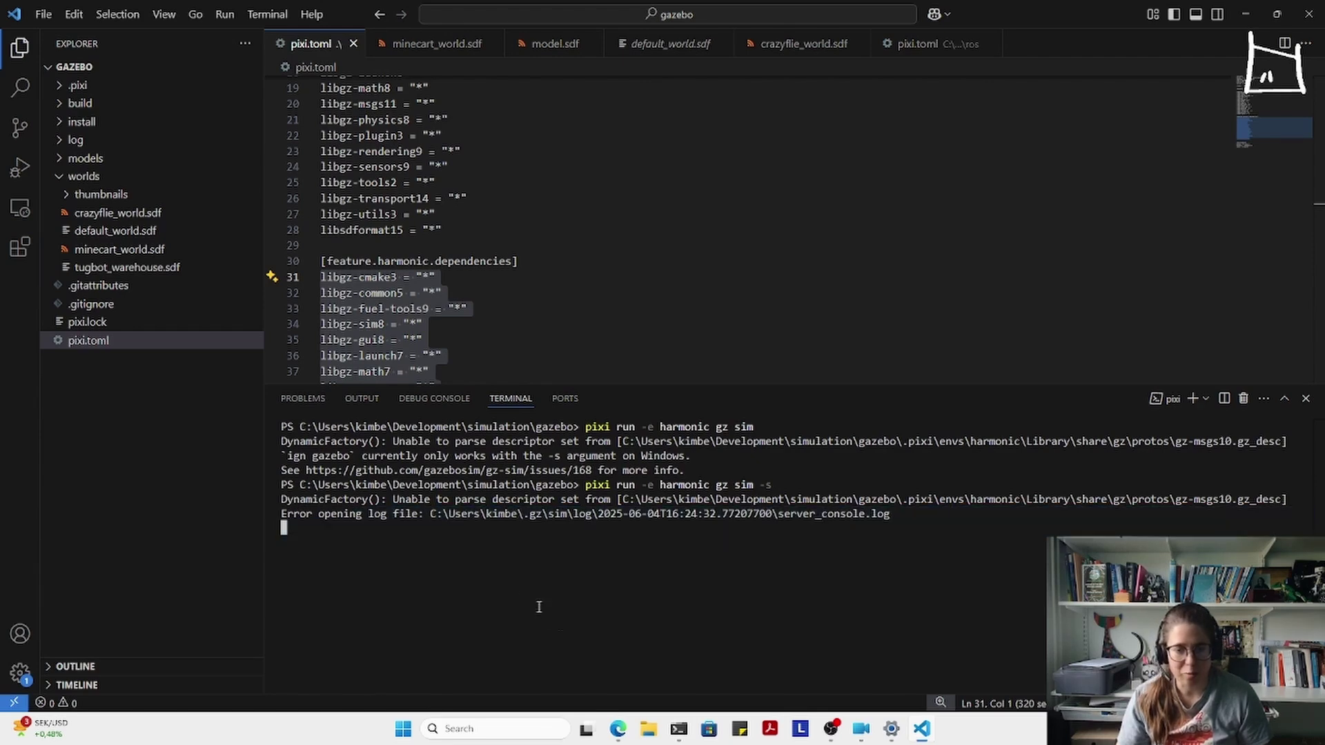
- Open a second PowerShell terminal and launch the Gazebo GUI with "pixi run -e harmonic gz sim -g"
{"action": "left_click", "coordinate": [1206, 400]}
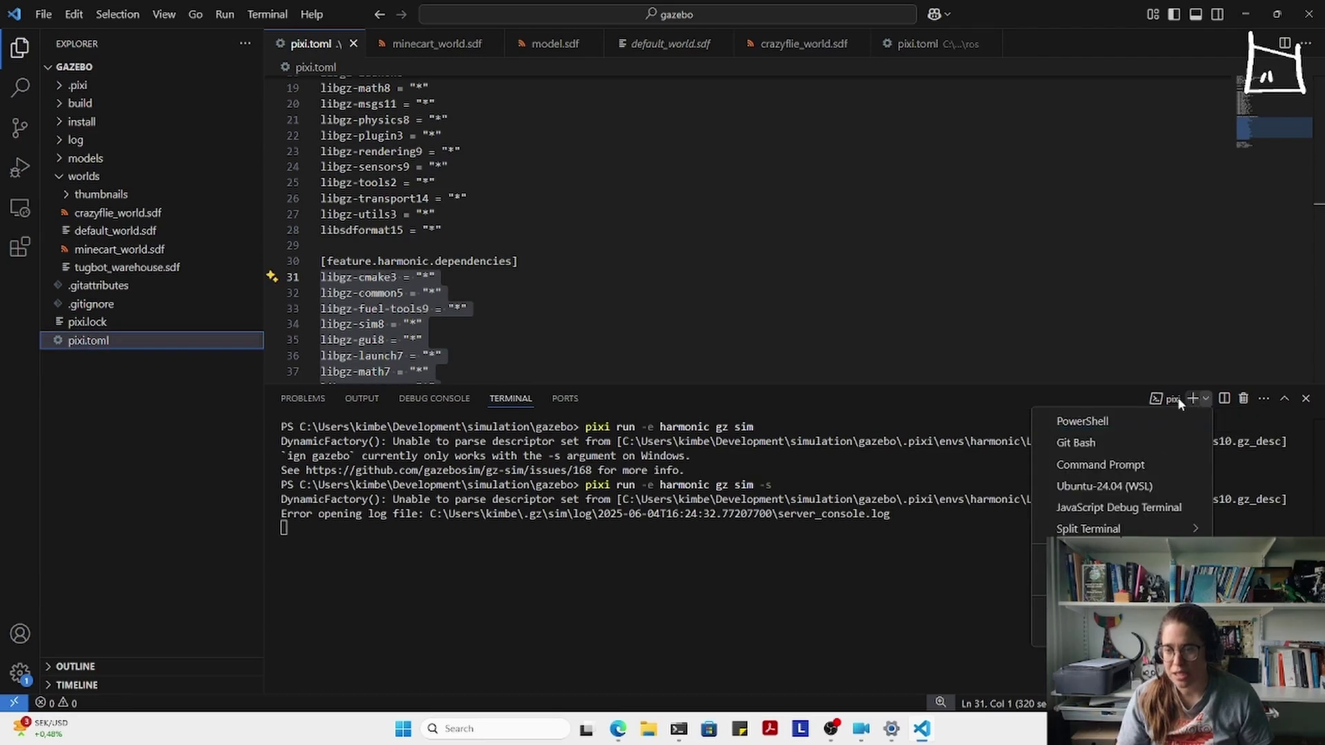
{"action": "left_click", "coordinate": [1144, 429]}
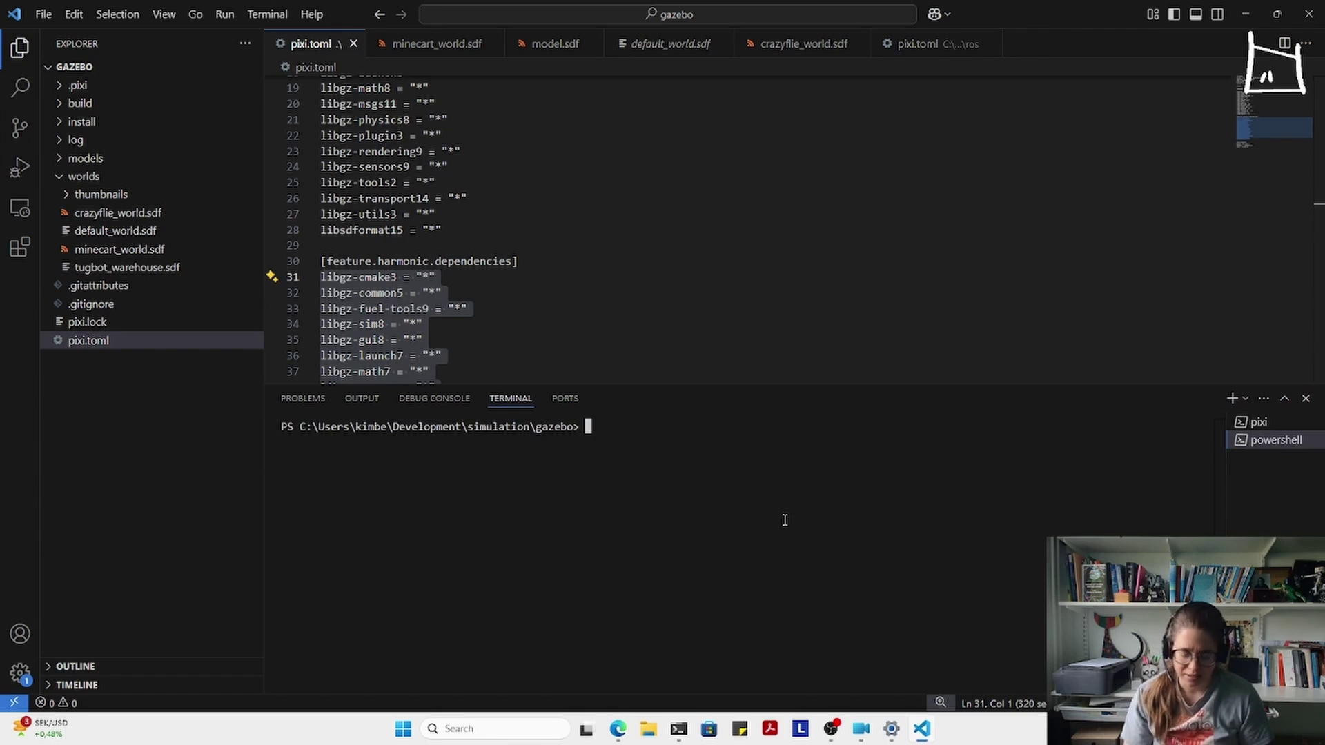
{"action": "type", "text": "pixi run"}
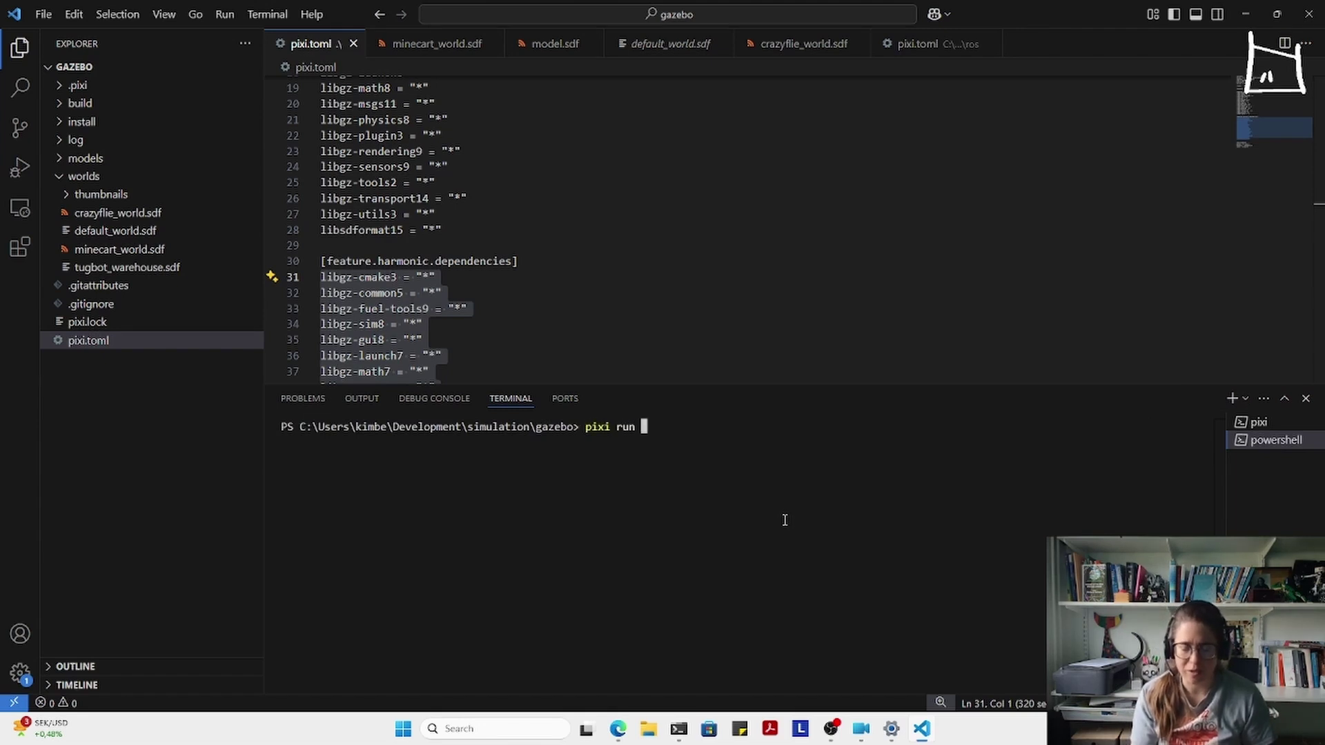
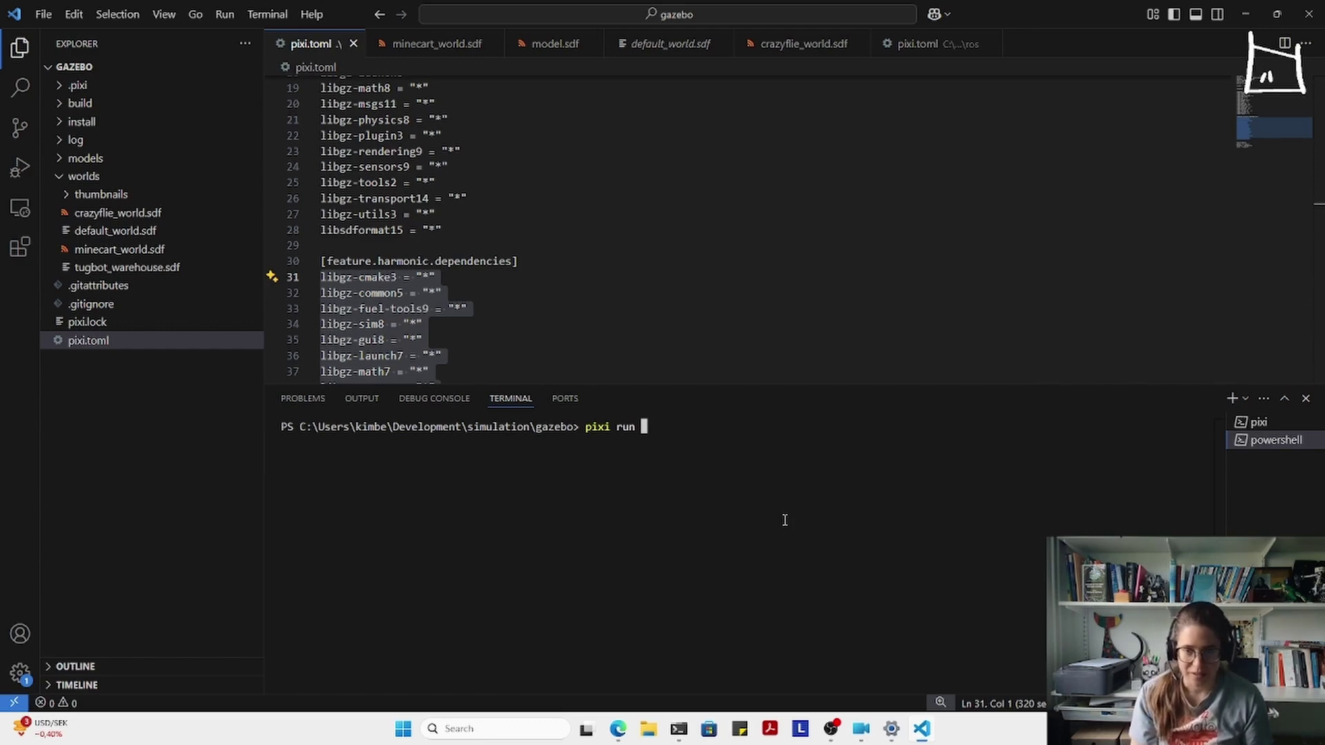
{"action": "type", "text": "harm"}
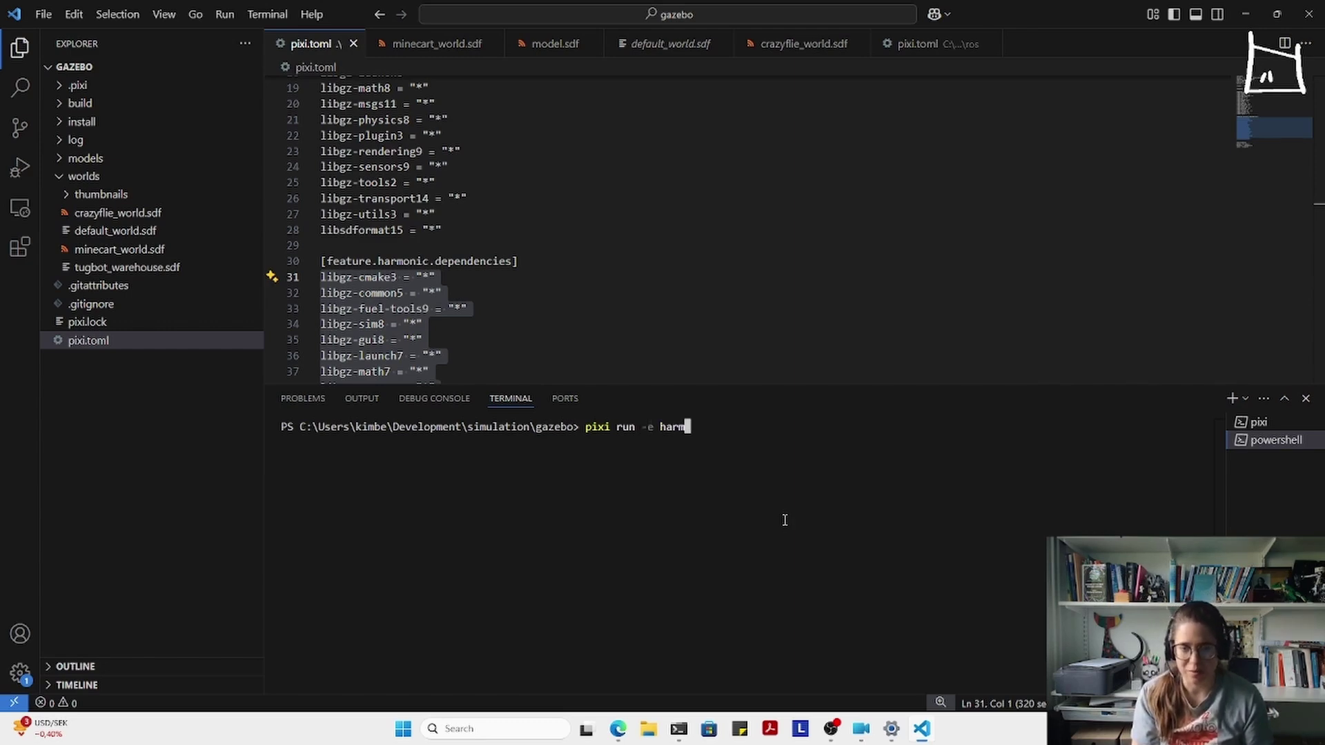
{"action": "type", "text": "onic gz"}
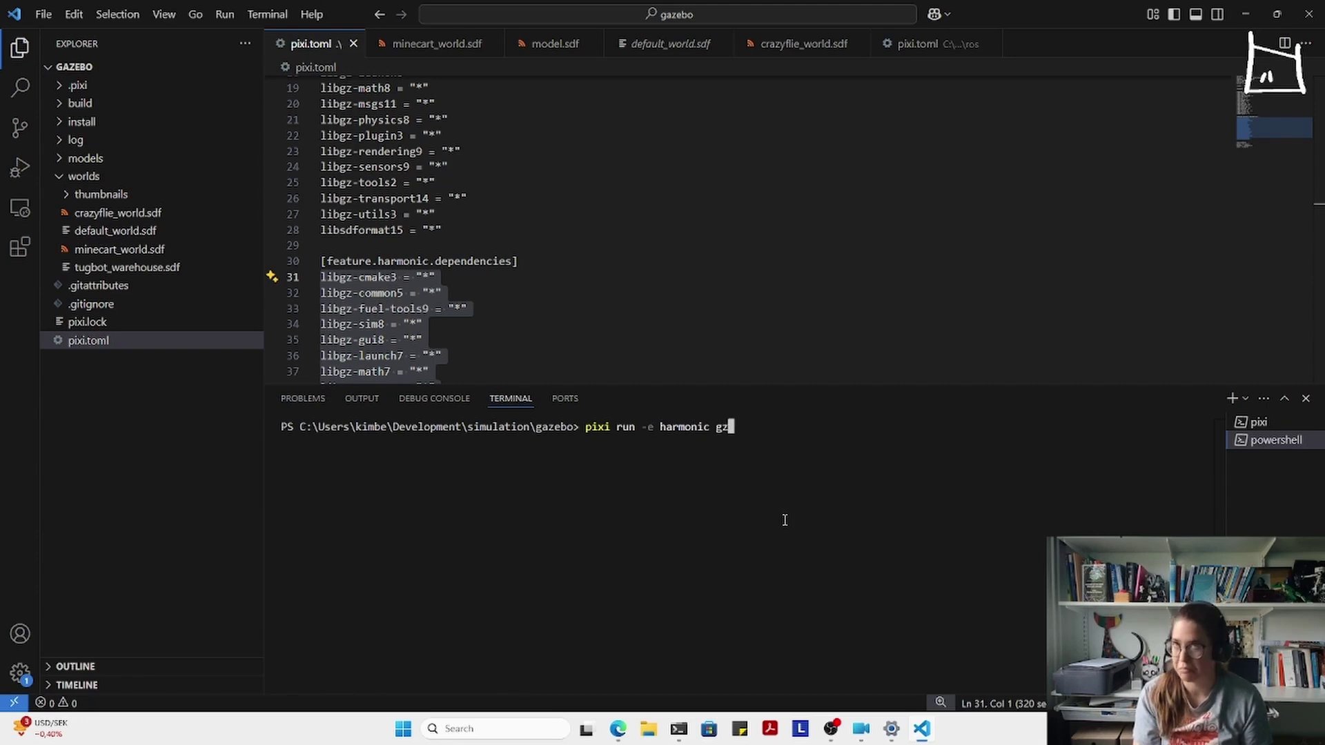
{"action": "type", "text": " -s"}
{"action": "key", "text": "BackSpace"}
{"action": "key", "text": "BackSpace"}
{"action": "type", "text": "sim -g"}
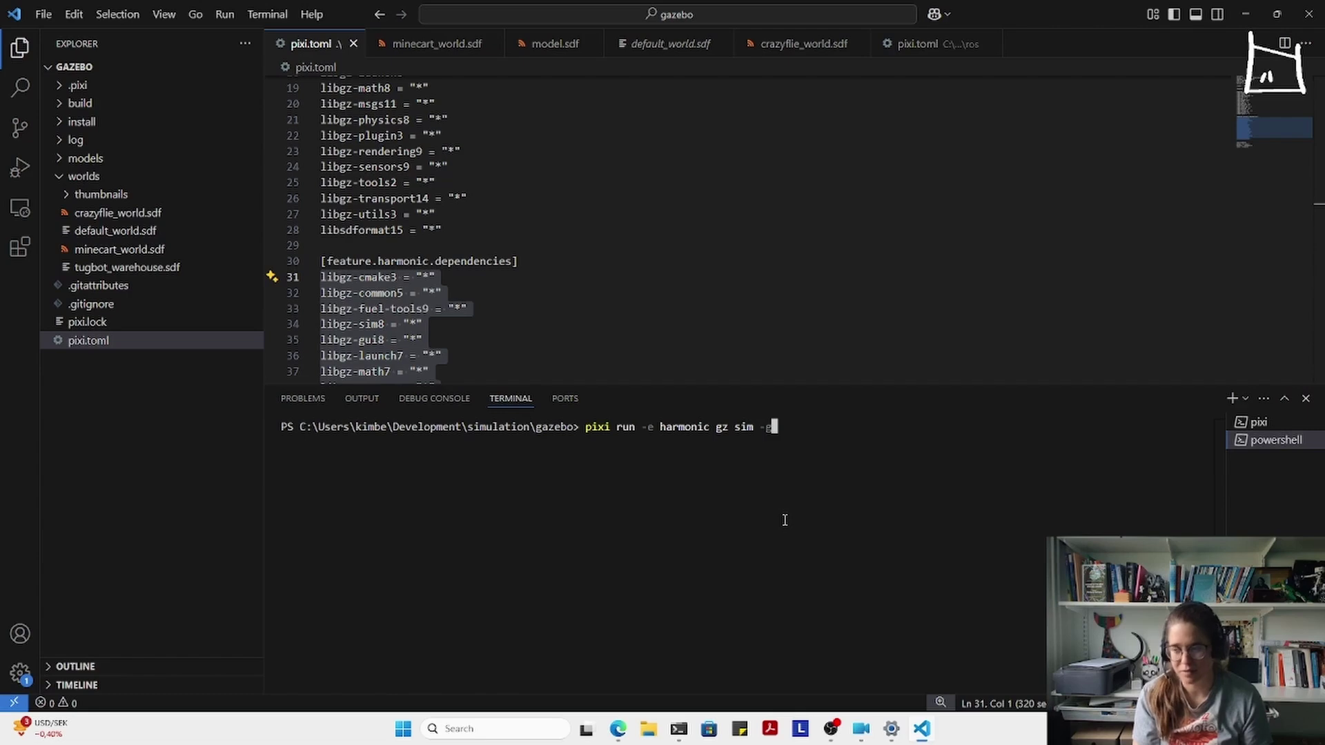
{"action": "key", "text": "Return"}
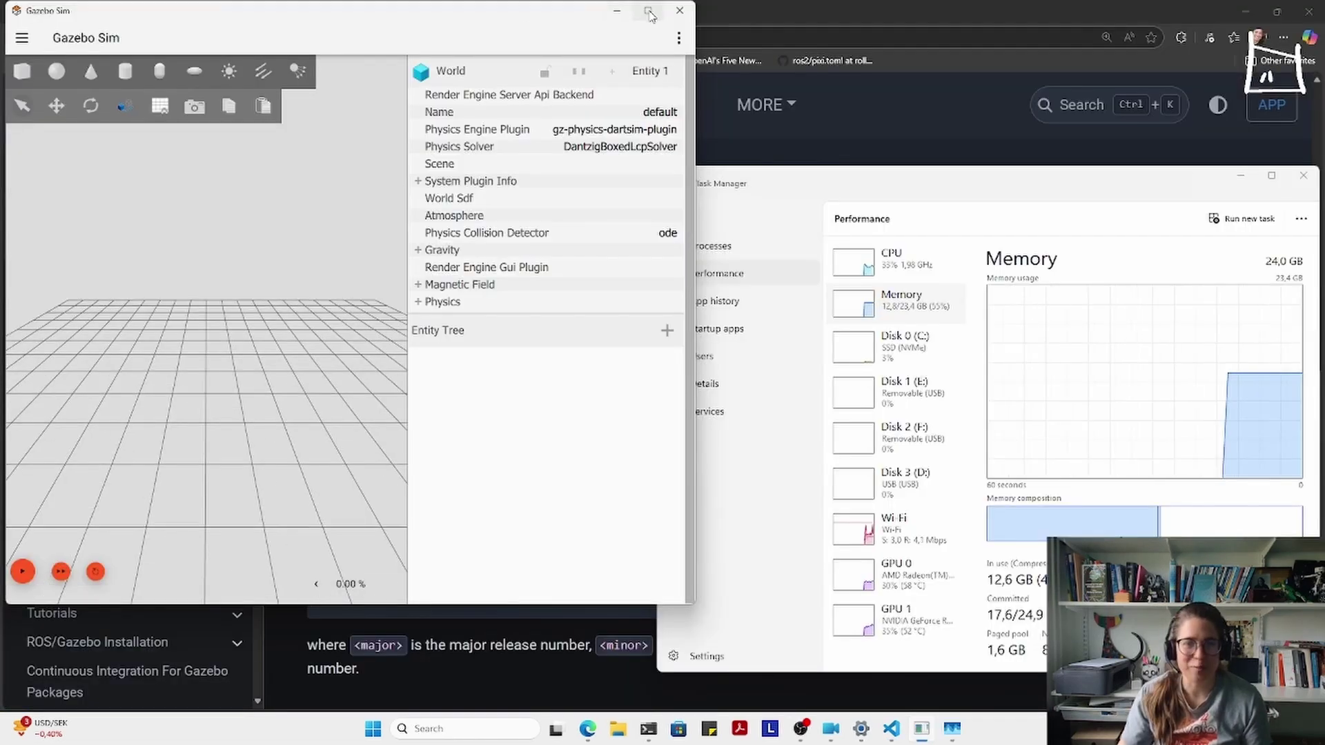
- Maximize the Gazebo Sim window and examine the empty world's grid from different zoom distances
{"action": "left_click", "coordinate": [648, 12]}
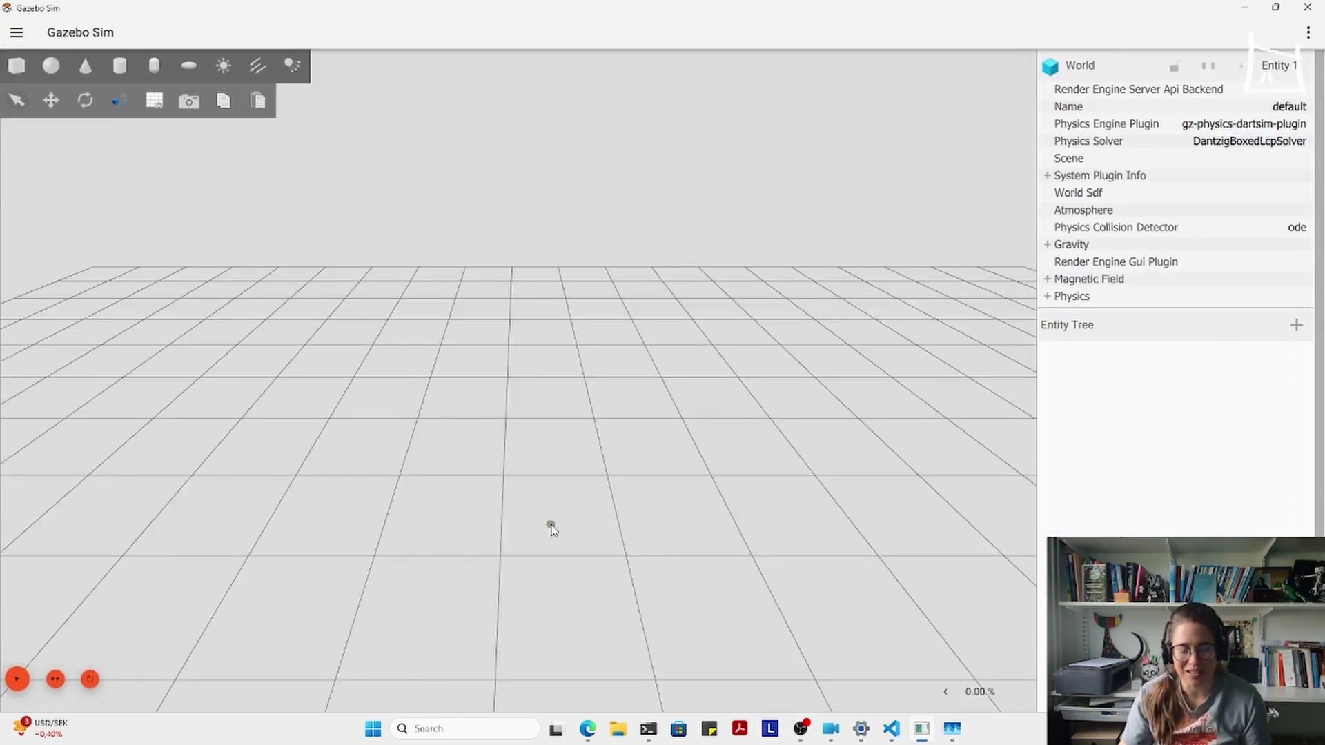
{"action": "scroll", "coordinate": [568, 562], "scroll_direction": "down", "scroll_amount": 3}
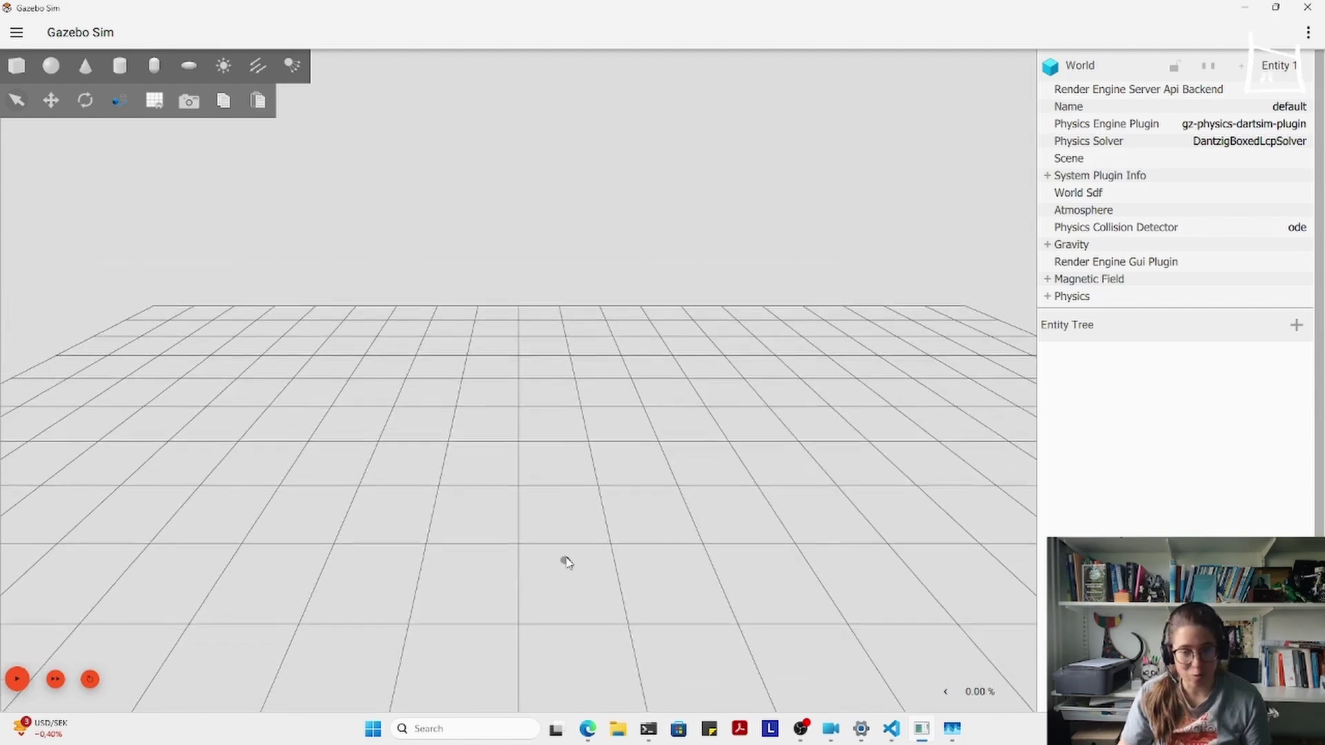
{"action": "scroll", "coordinate": [567, 550], "scroll_direction": "down", "scroll_amount": 5}
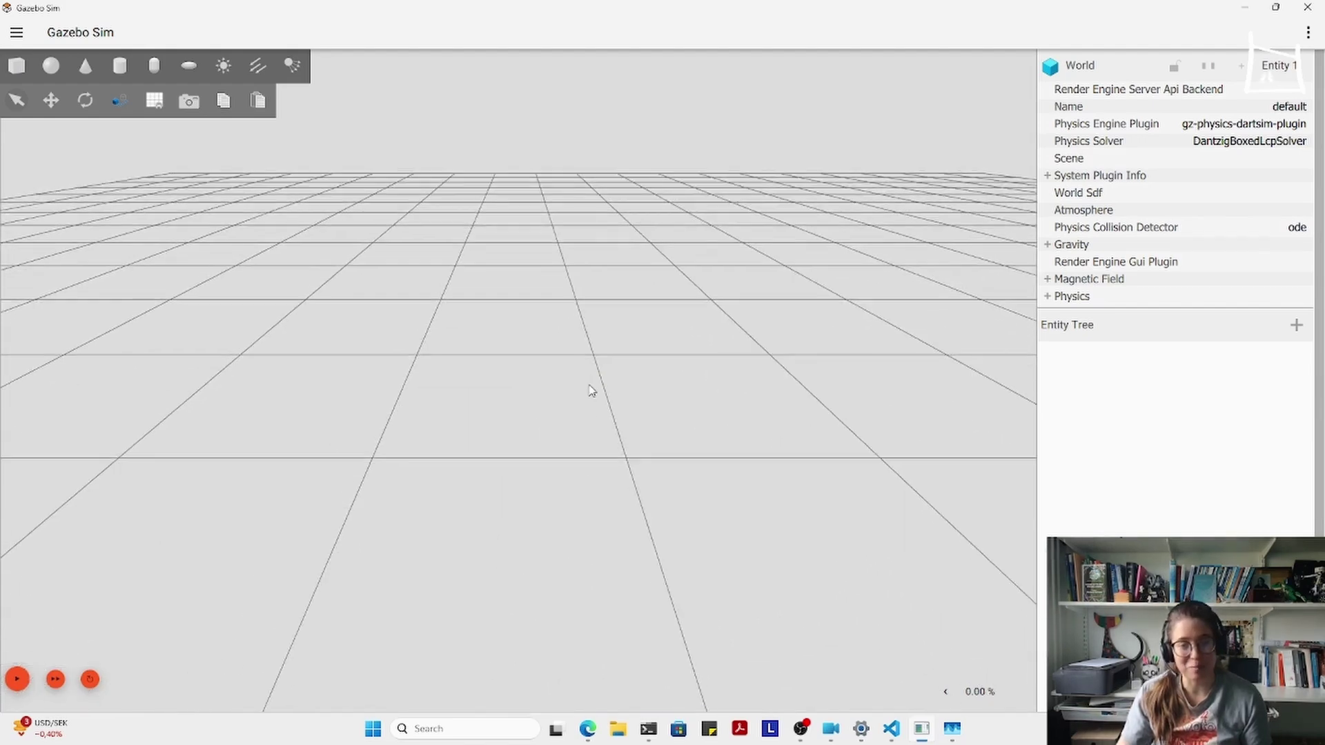
{"action": "scroll", "coordinate": [614, 466], "scroll_direction": "up", "scroll_amount": 5}
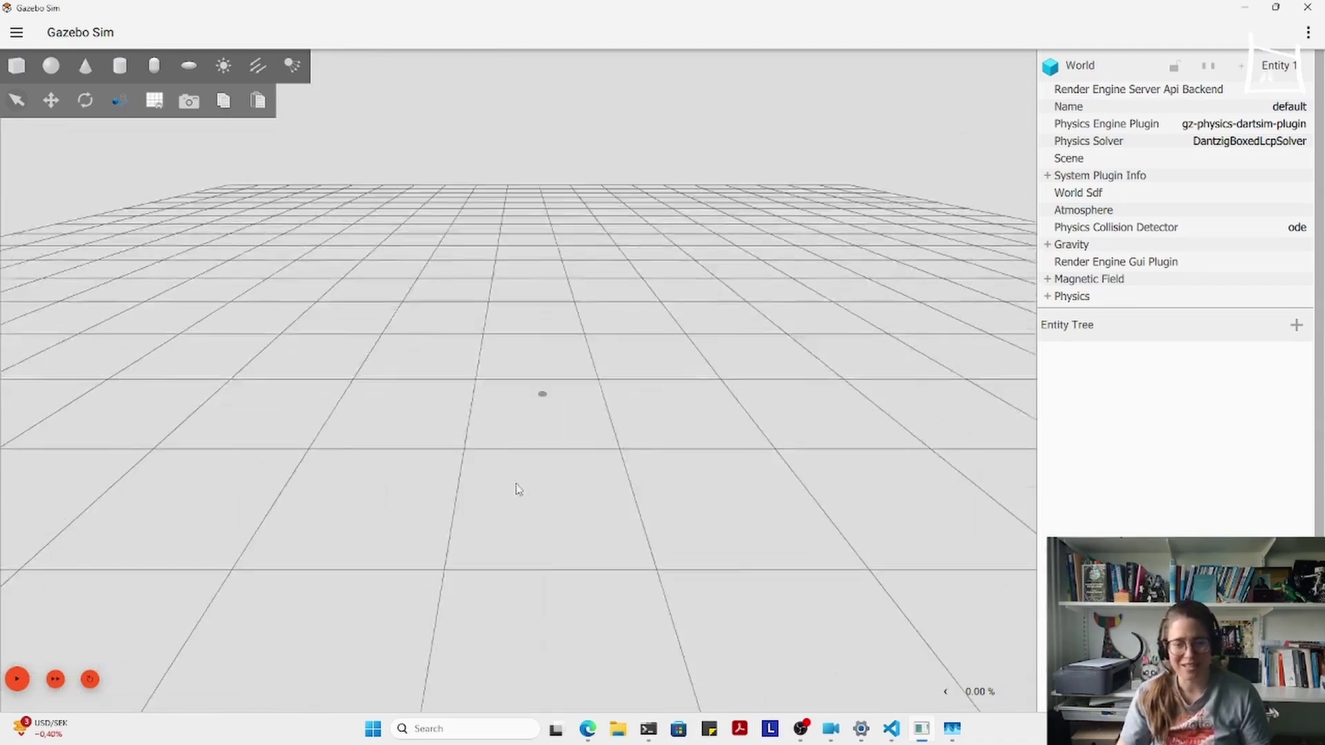
{"action": "scroll", "coordinate": [519, 489], "scroll_direction": "down", "scroll_amount": 4}
{"action": "scroll", "coordinate": [512, 557], "scroll_direction": "up", "scroll_amount": 4}
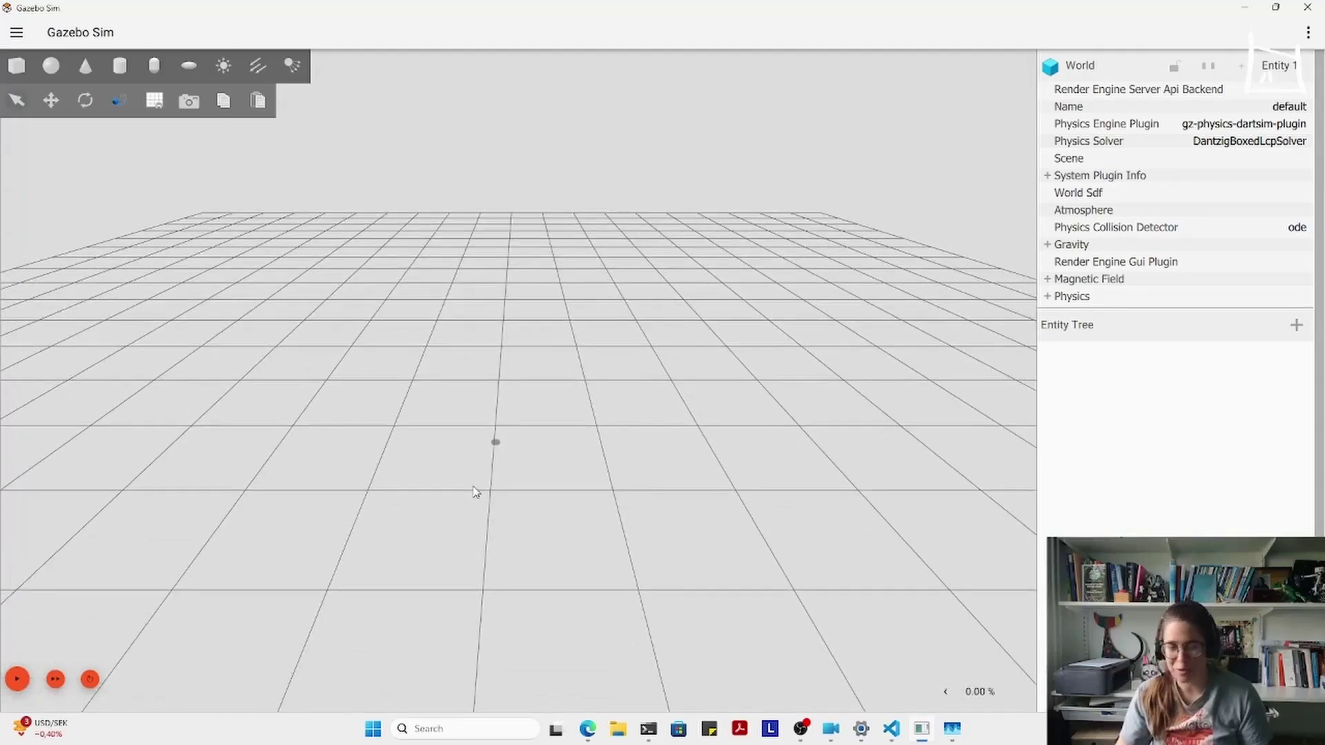
{"action": "scroll", "coordinate": [474, 500], "scroll_direction": "up", "scroll_amount": 2}
{"action": "scroll", "coordinate": [474, 504], "scroll_direction": "down", "scroll_amount": 5}
{"action": "scroll", "coordinate": [476, 509], "scroll_direction": "up", "scroll_amount": 4}
- Check the GPU 1 performance graphs in Task Manager while Gazebo is running, and return to the Gazebo window
{"action": "left_click", "coordinate": [950, 735]}
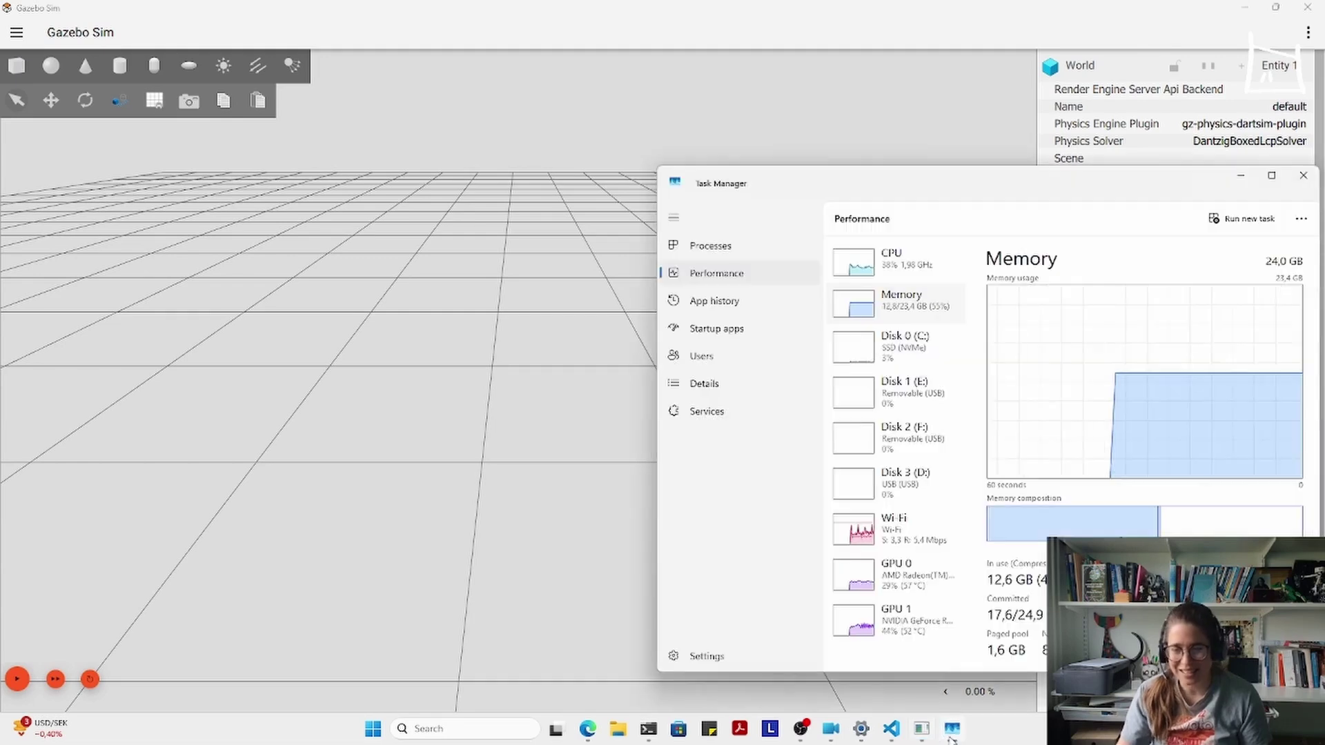
{"action": "left_click", "coordinate": [874, 638]}
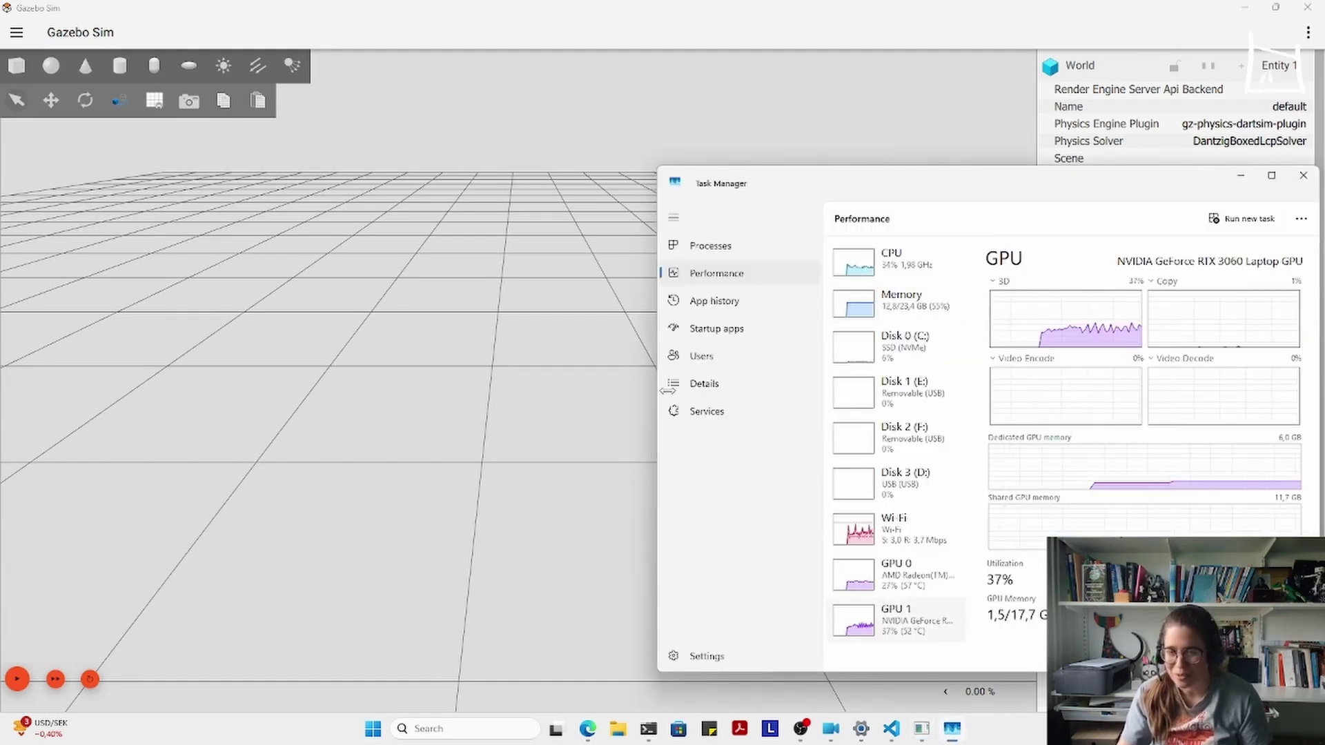
{"action": "left_click", "coordinate": [466, 390]}
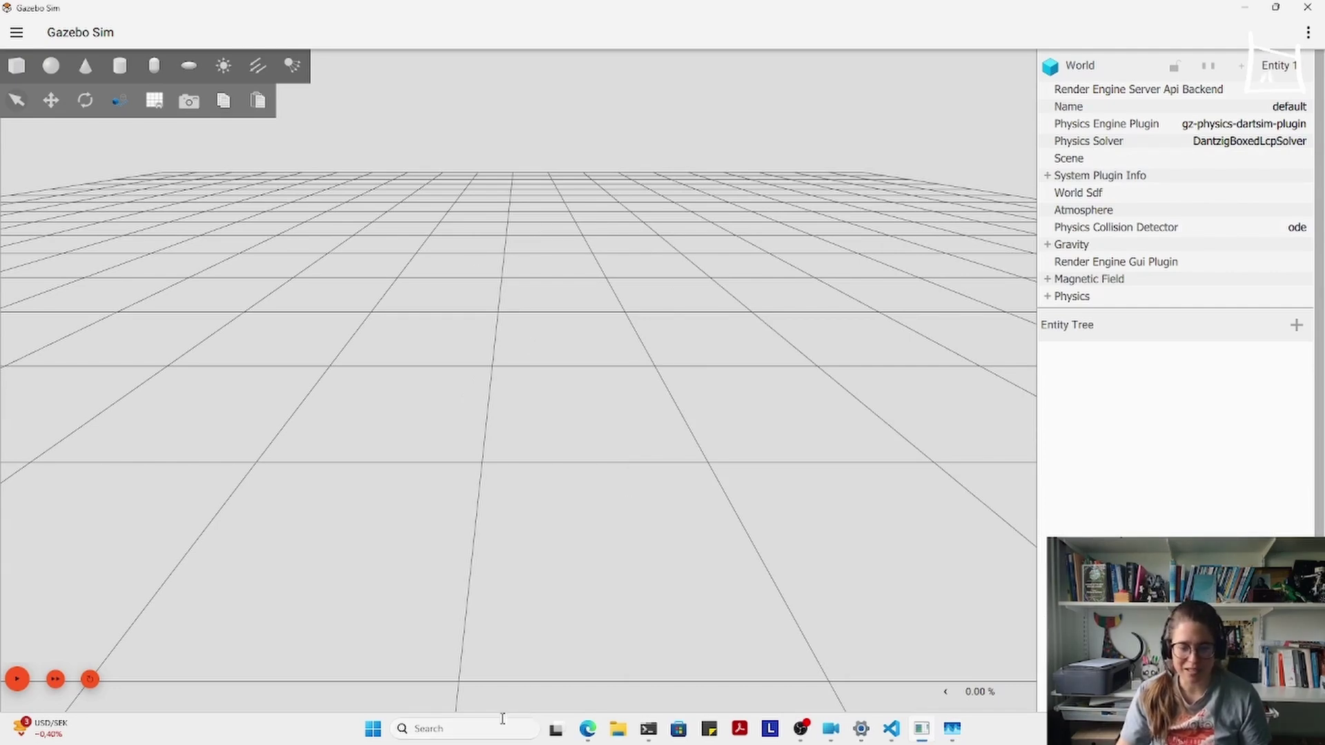
- Switch to Windows Terminal, open an Ubuntu 24.04.1 LTS session and run "gz sim" in it
{"action": "left_click", "coordinate": [649, 730]}
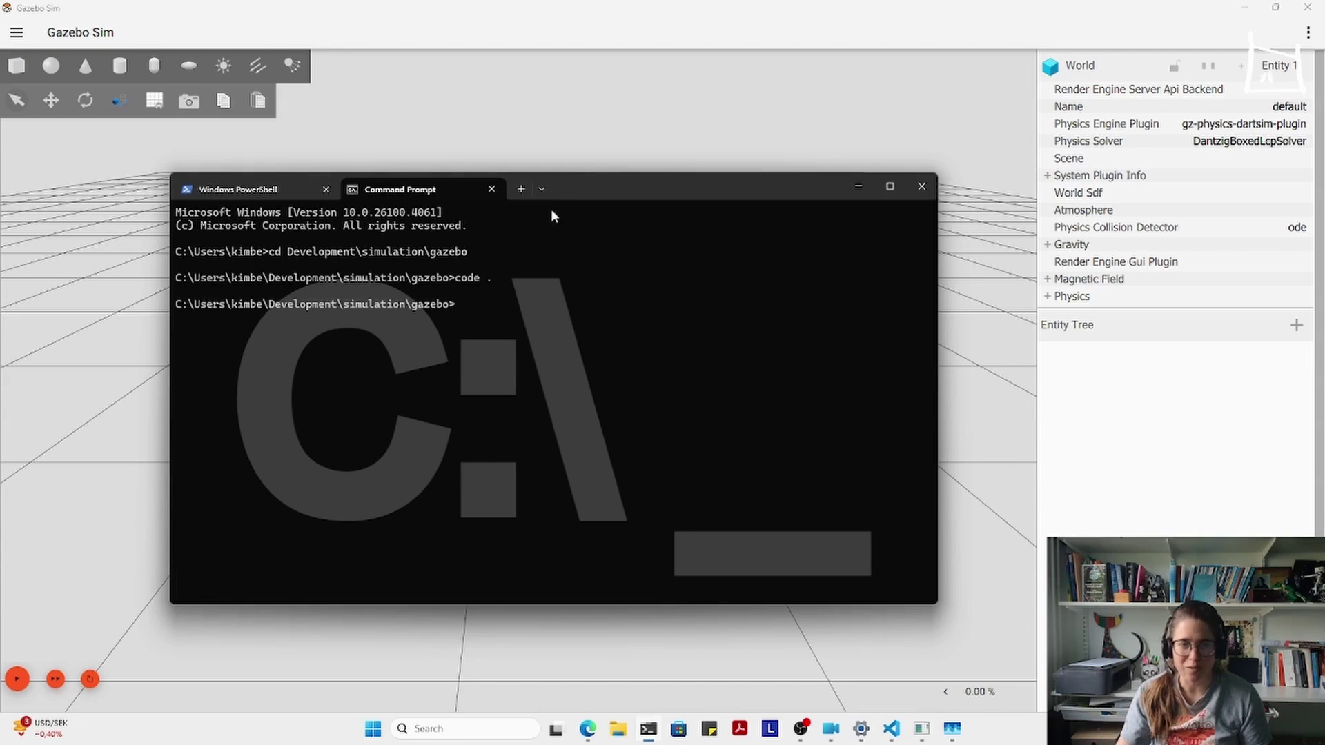
{"action": "left_click", "coordinate": [541, 189]}
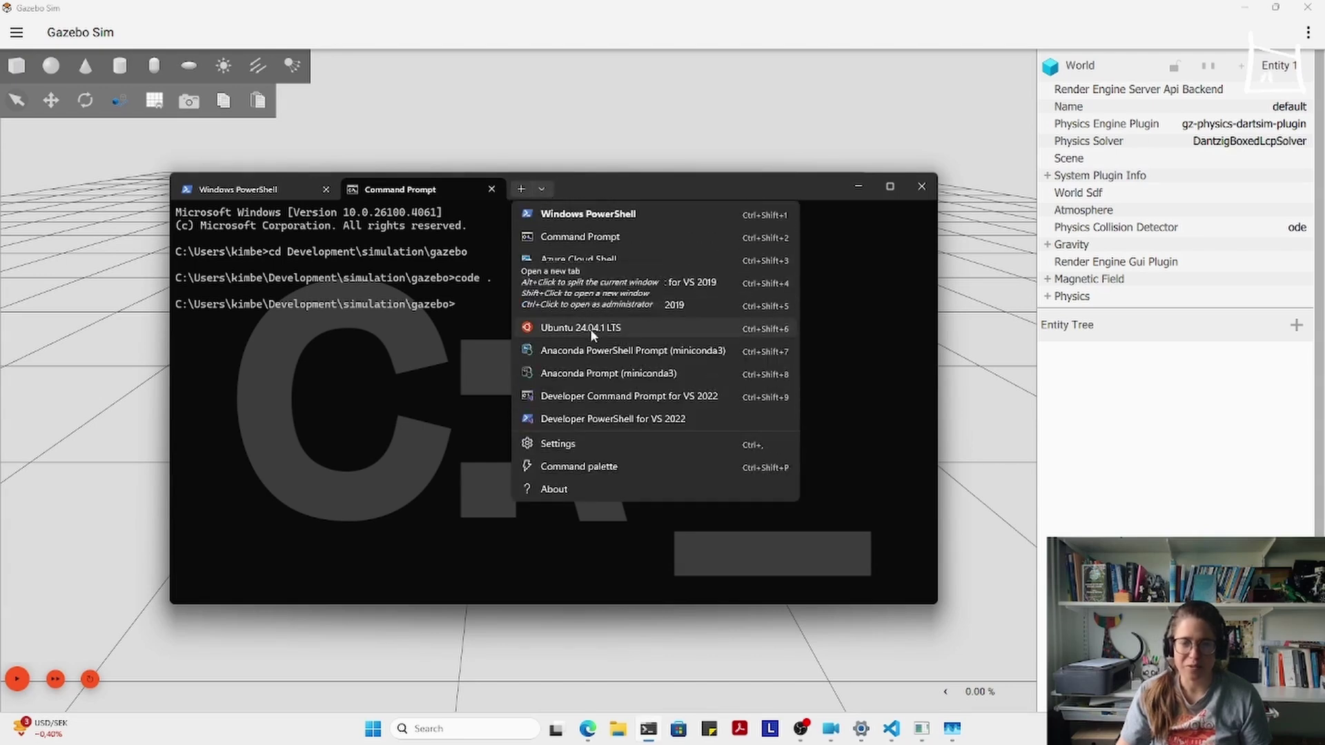
{"action": "left_click", "coordinate": [590, 329]}
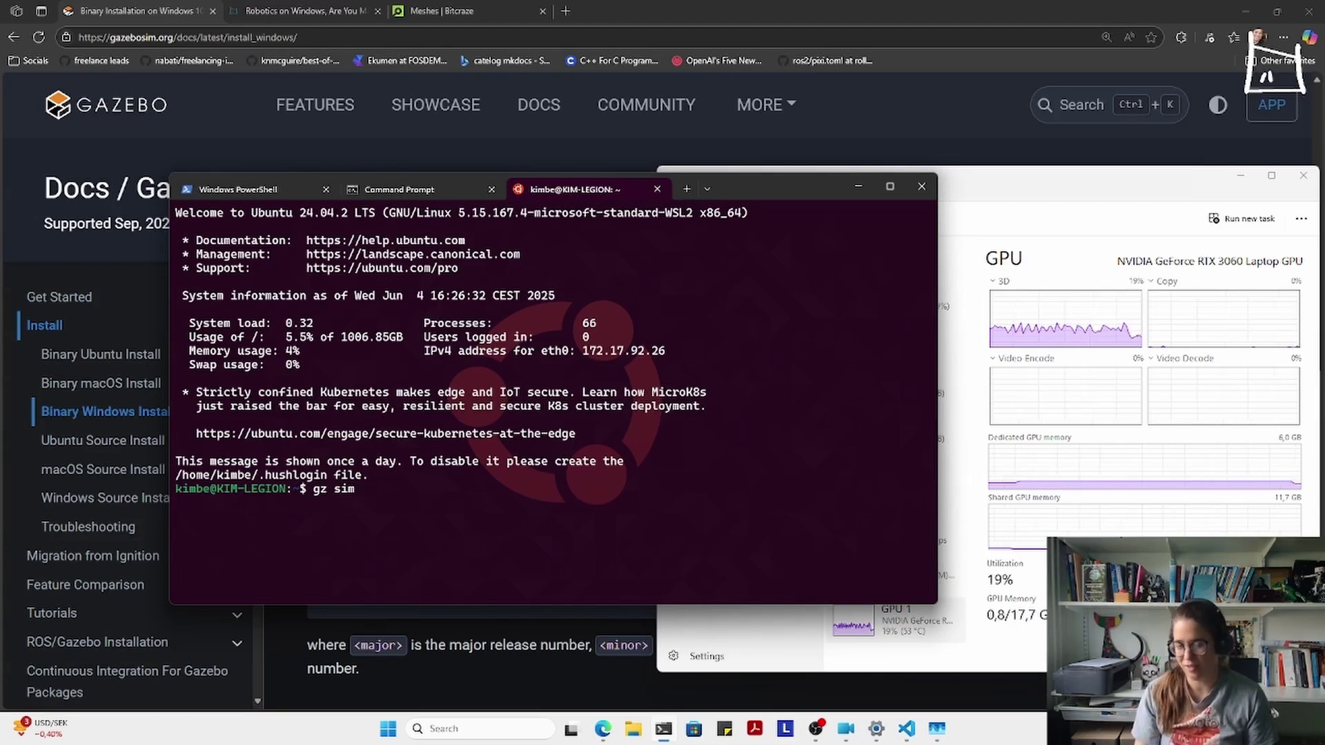
{"action": "key", "text": "Return"}
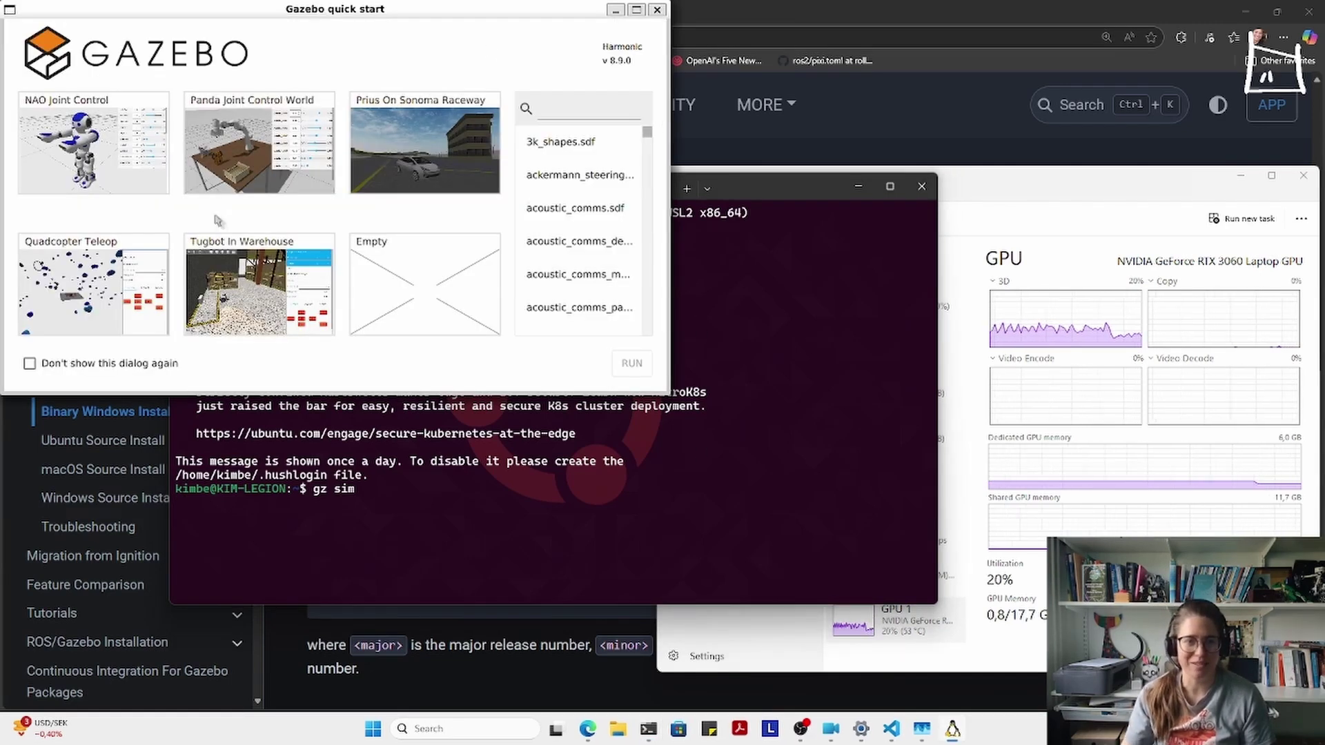
- Run the Empty world from the Gazebo quick start dialog and reposition the Gazebo Sim window on the desktop
{"action": "left_click", "coordinate": [396, 301]}
{"action": "left_click", "coordinate": [629, 362]}
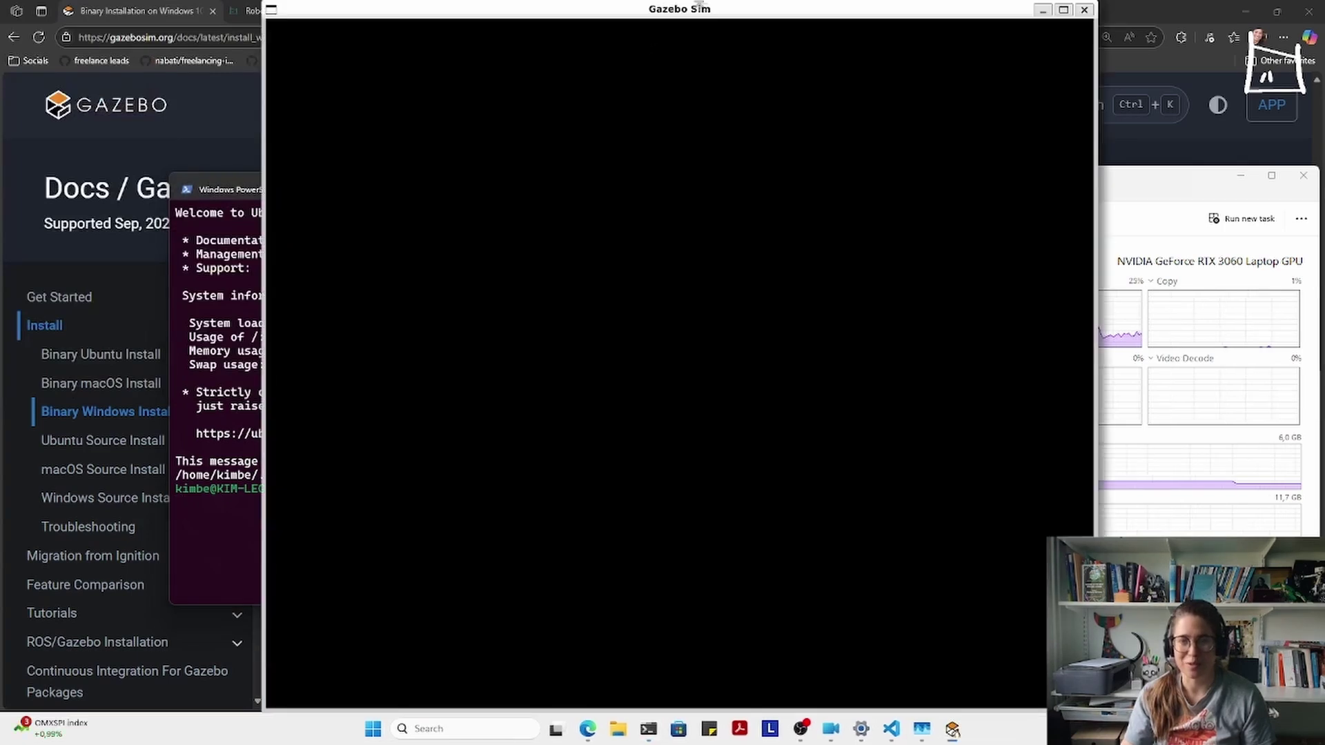
{"action": "left_click_drag", "start_coordinate": [705, 10], "coordinate": [509, 30]}
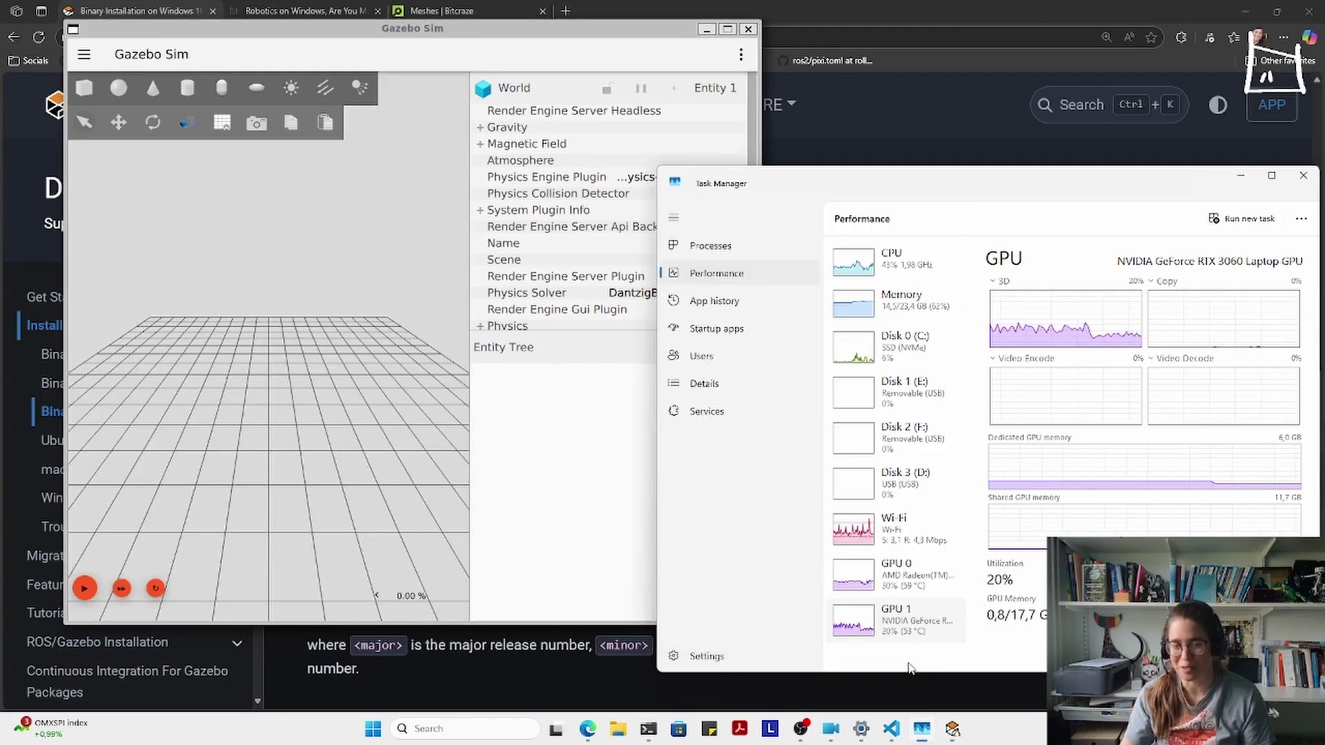
{"action": "left_click_drag", "start_coordinate": [626, 36], "coordinate": [697, 170]}
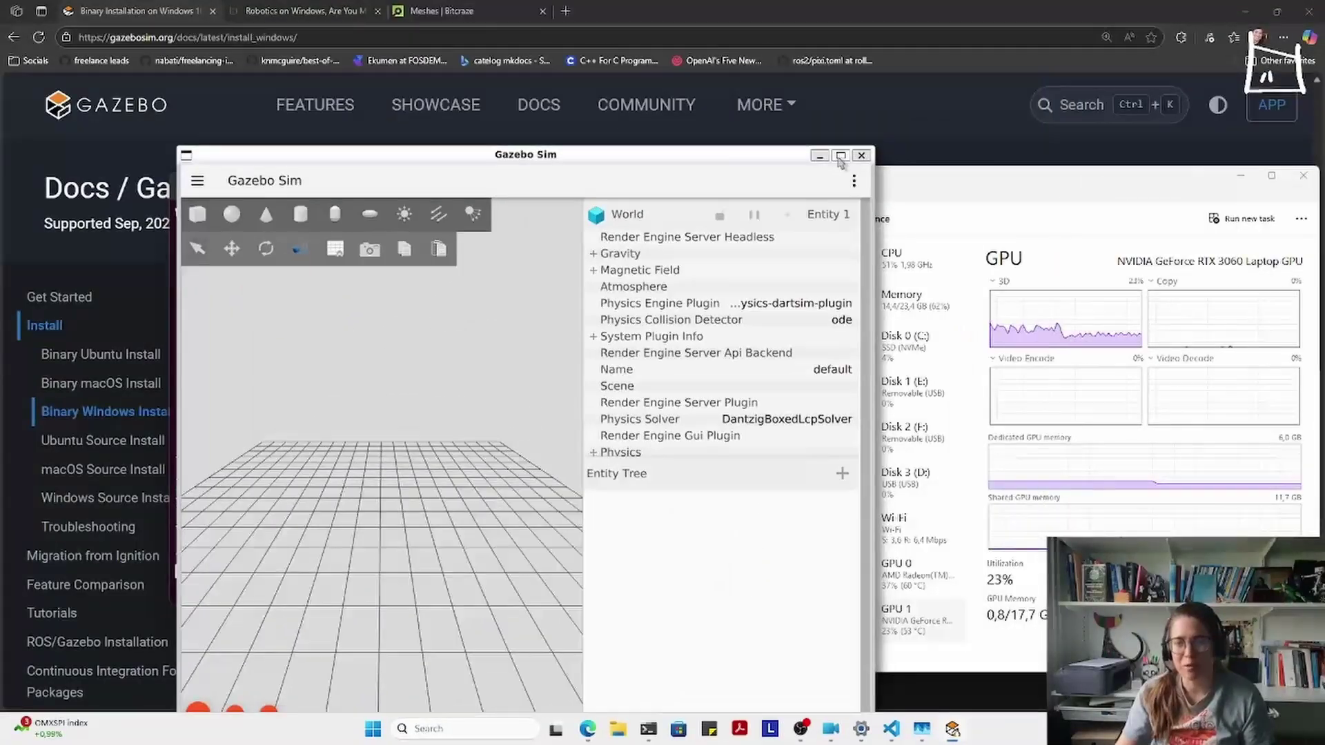
- Move the Gazebo Sim window on the desktop, run the empty world's simulation briefly and pause it
{"action": "left_click", "coordinate": [839, 139]}
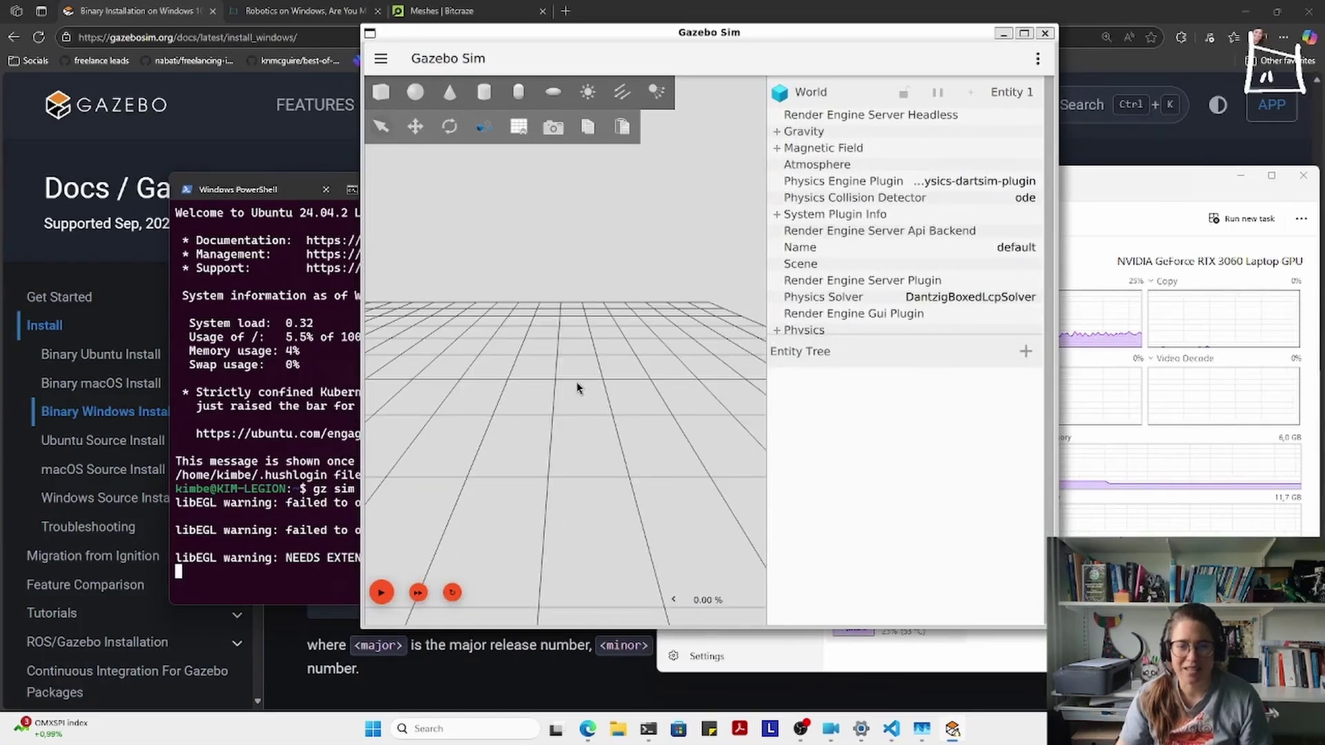
{"action": "scroll", "coordinate": [531, 437], "scroll_direction": "up", "scroll_amount": 5}
{"action": "scroll", "coordinate": [531, 437], "scroll_direction": "down", "scroll_amount": 10}
{"action": "scroll", "coordinate": [556, 428], "scroll_direction": "up", "scroll_amount": 5}
{"action": "mouse_move", "coordinate": [552, 433]}
{"action": "middle_mouse_down"}
{"action": "mouse_move", "coordinate": [547, 442]}
{"action": "mouse_move", "coordinate": [564, 437]}
{"action": "mouse_move", "coordinate": [496, 445]}
{"action": "mouse_move", "coordinate": [576, 428]}
{"action": "mouse_move", "coordinate": [566, 438]}
{"action": "middle_mouse_up"}
{"action": "left_click", "coordinate": [381, 594]}
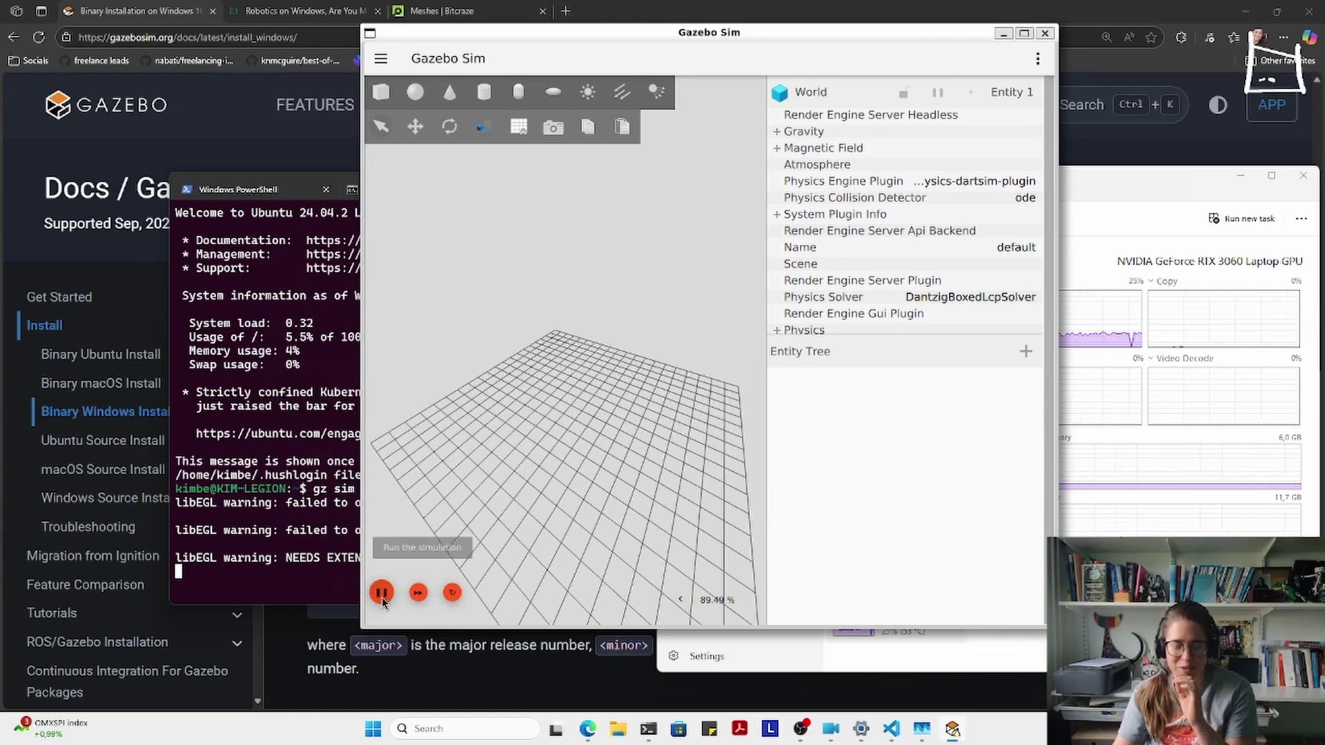
{"action": "left_click", "coordinate": [381, 593]}
{"action": "middle_click_drag", "start_coordinate": [531, 454], "coordinate": [774, 312]}
- Place the Gazebo Sim window beside Task Manager and compare the GPU 0 and GPU 1 performance graphs
{"action": "left_click_drag", "start_coordinate": [792, 31], "coordinate": [472, 67]}
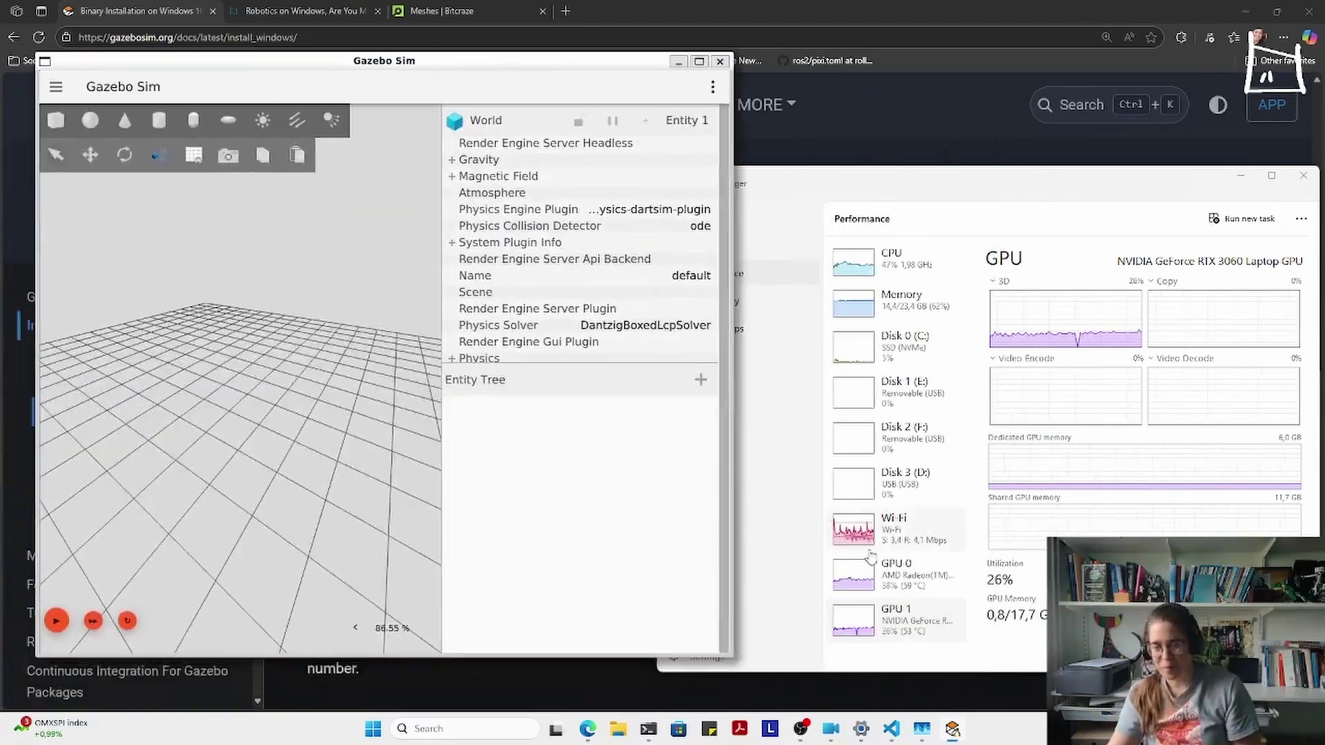
{"action": "left_click", "coordinate": [881, 617]}
{"action": "left_click", "coordinate": [886, 584]}
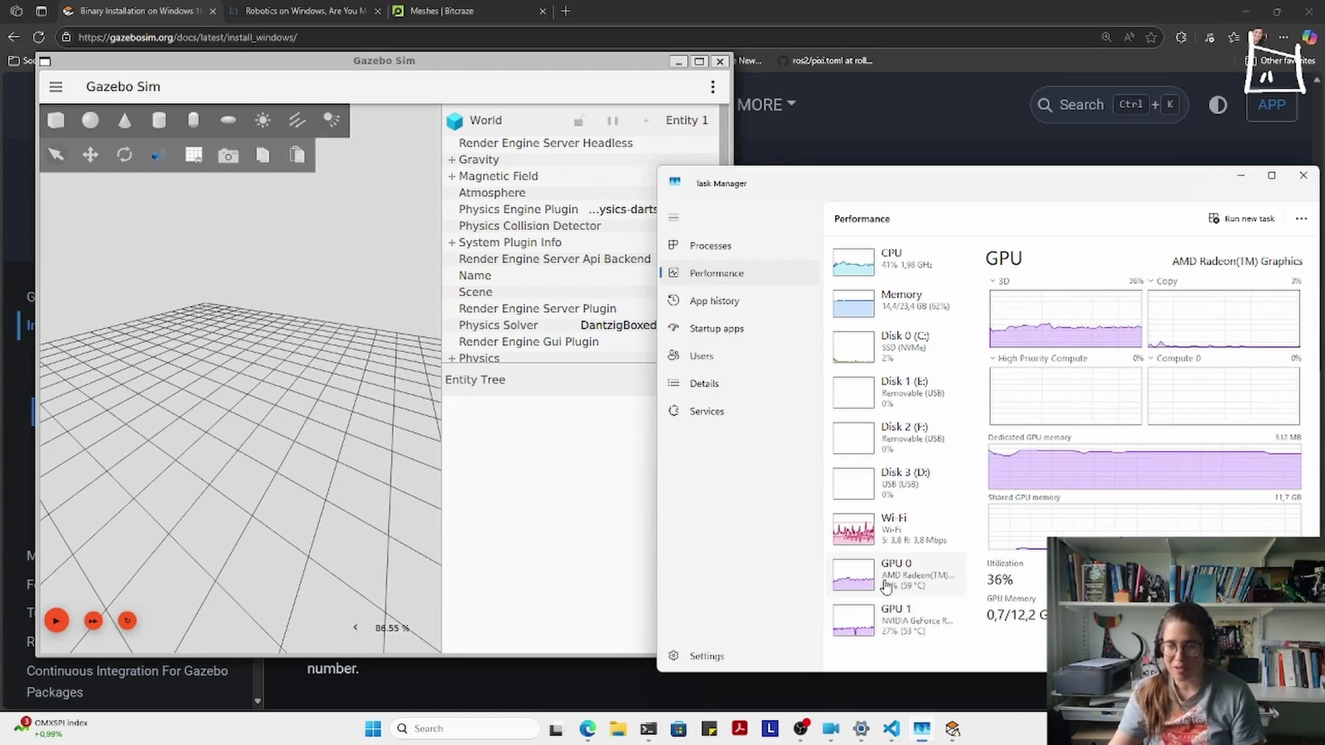
{"action": "left_click", "coordinate": [892, 626]}
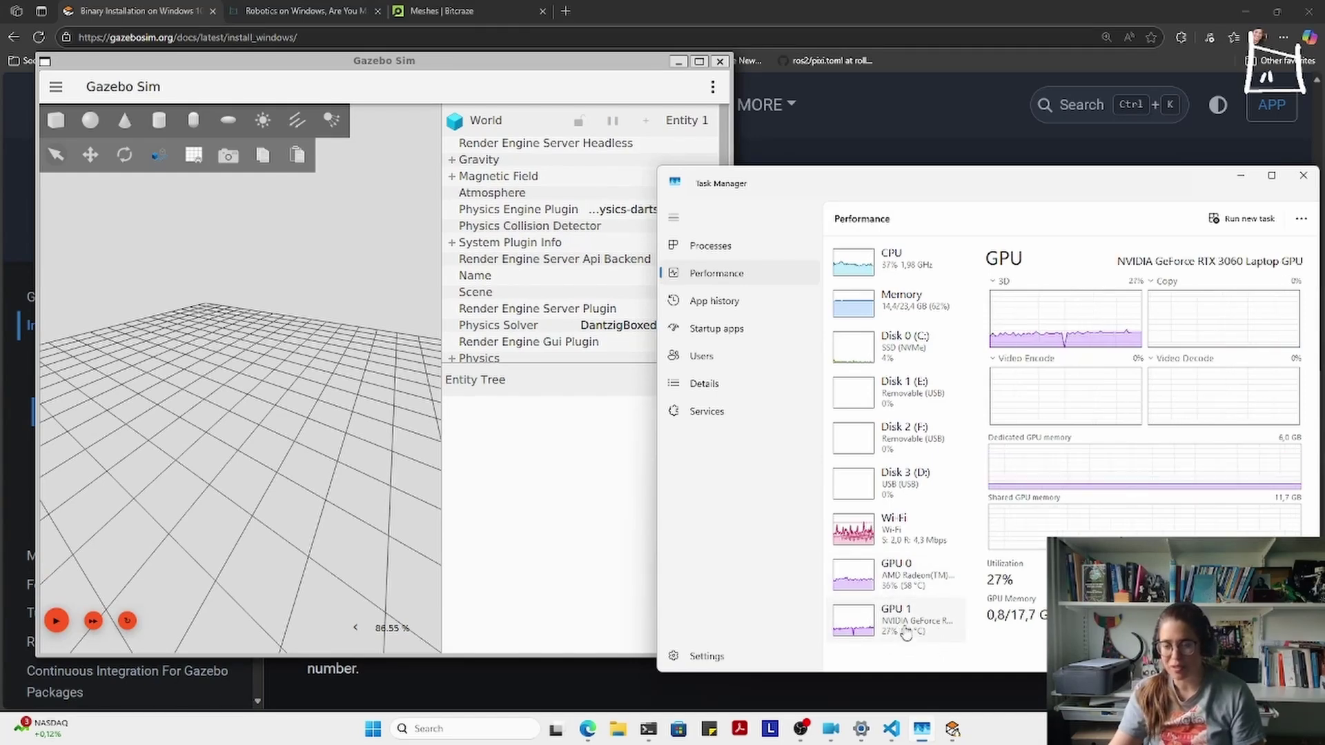
{"action": "left_click", "coordinate": [899, 588]}
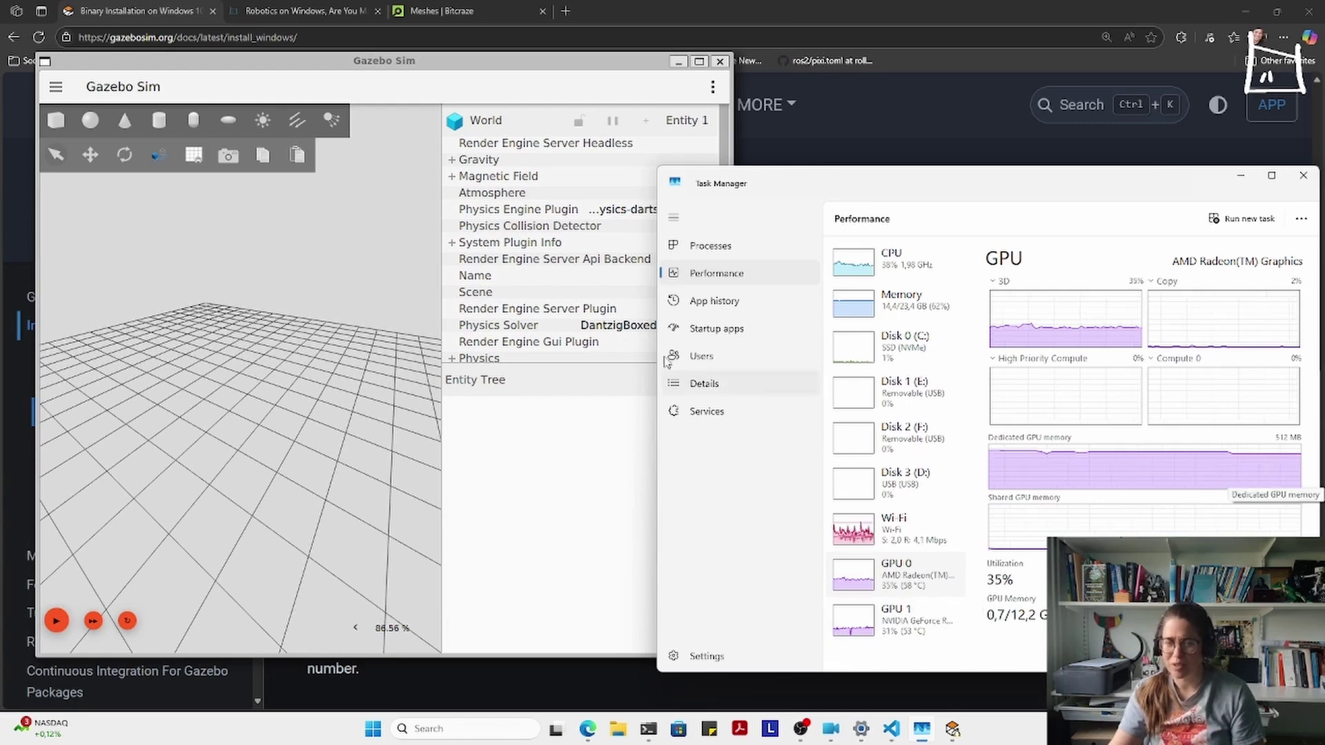
{"action": "left_click", "coordinate": [373, 473]}
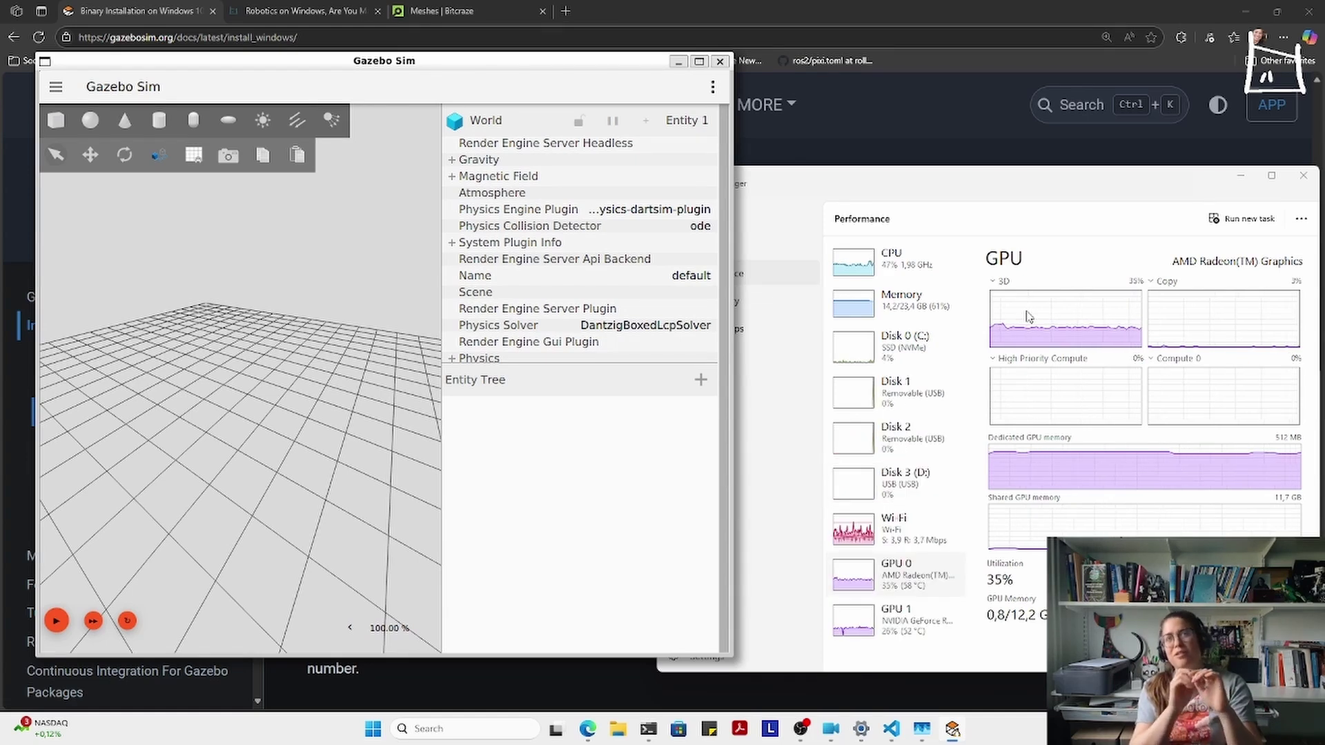
- Search Windows for "graphics settings", open that page and expand Blender's entry to view its GPU preference
{"action": "left_click", "coordinate": [447, 731]}
{"action": "type", "text": "graphics settings"}
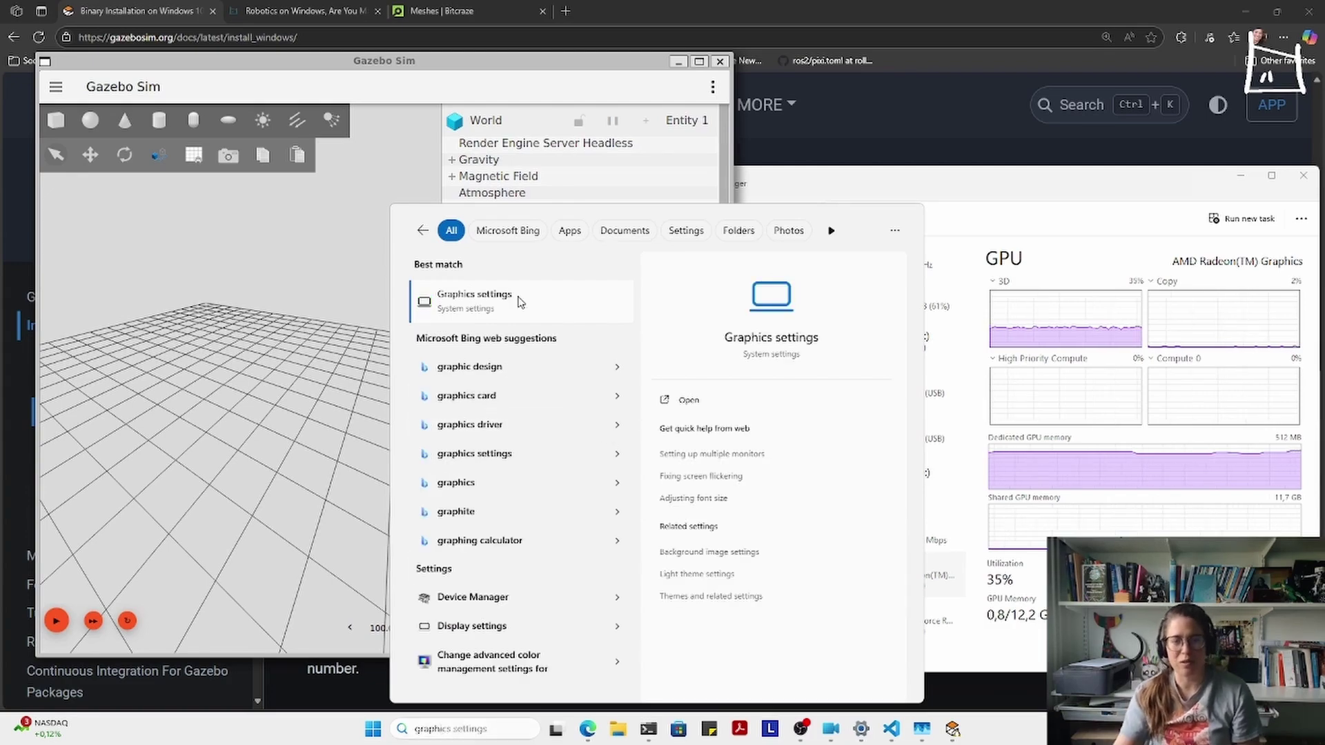
{"action": "left_click", "coordinate": [519, 302]}
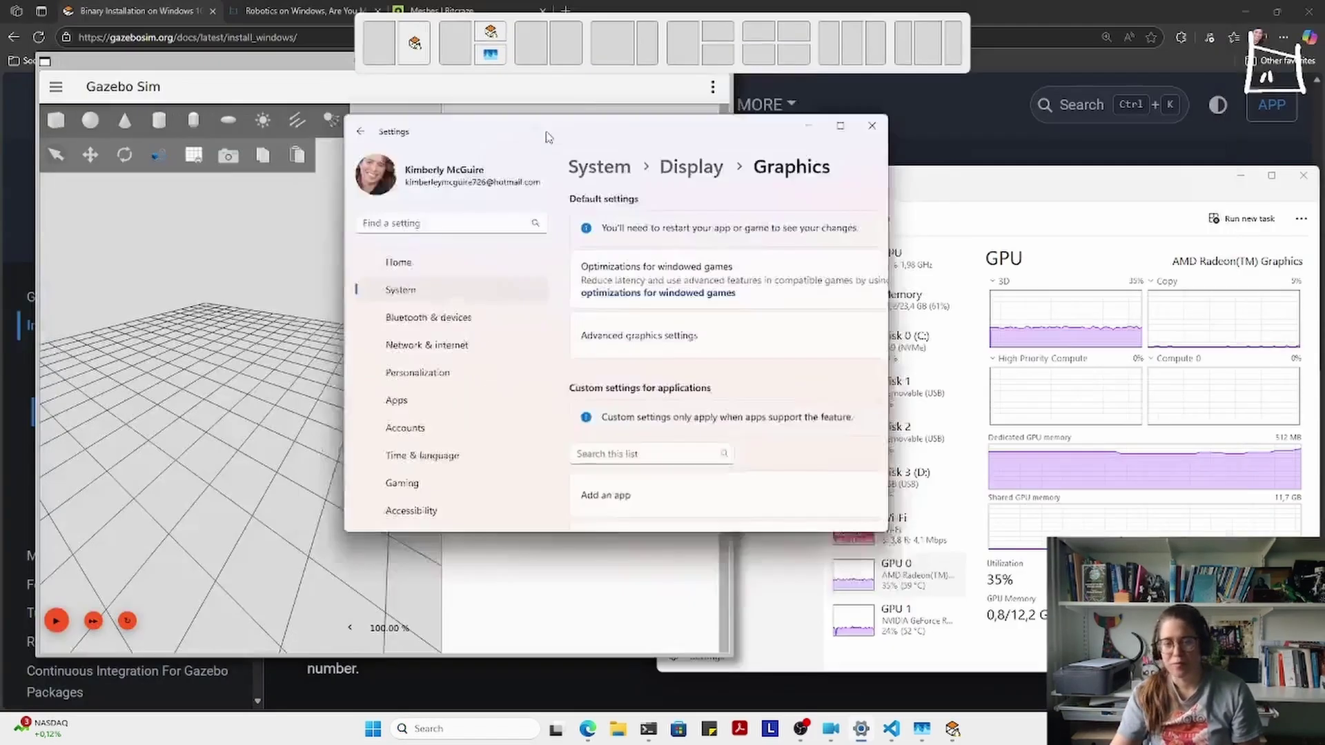
{"action": "scroll", "coordinate": [427, 216], "scroll_direction": "down", "scroll_amount": 3}
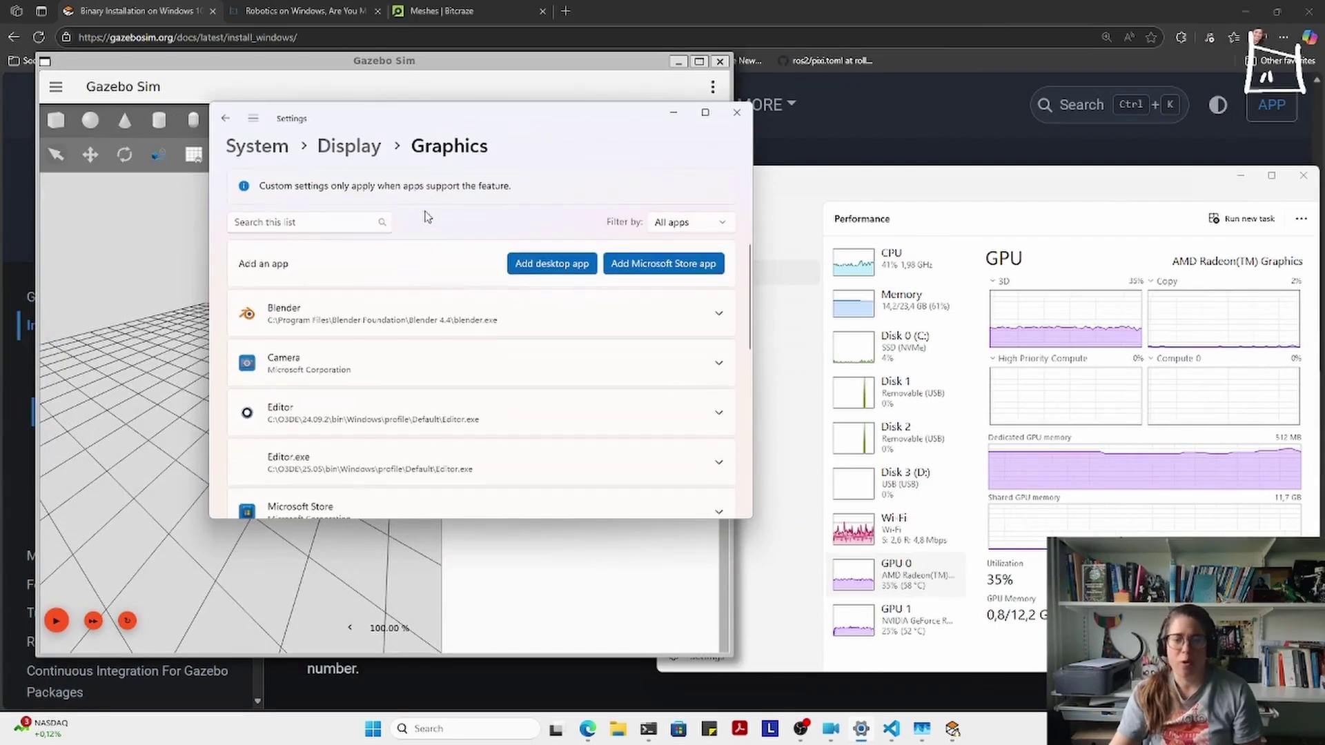
{"action": "left_click", "coordinate": [464, 329]}
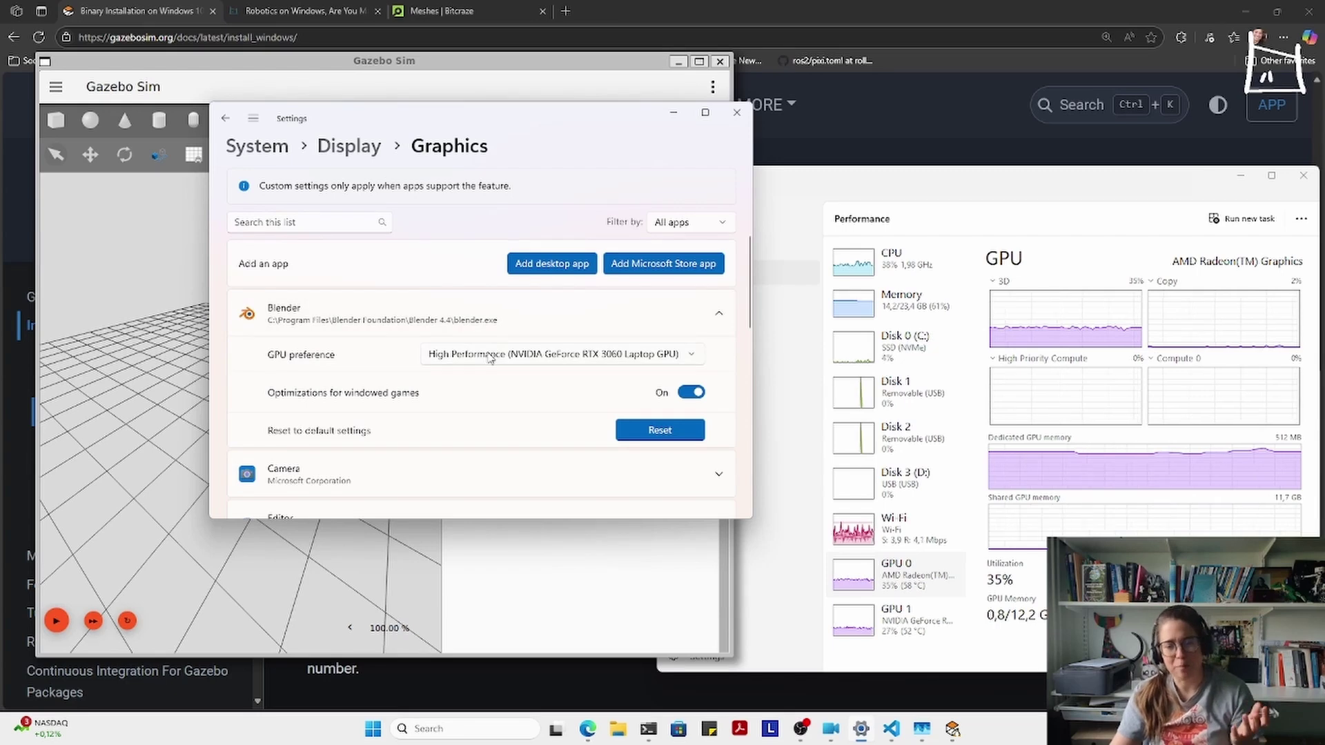
- Find the Ruby interpreter in the custom application graphics settings, view its GPU preference, and close Settings
{"action": "scroll", "coordinate": [489, 357], "scroll_direction": "down", "scroll_amount": 3}
{"action": "scroll", "coordinate": [489, 358], "scroll_direction": "up", "scroll_amount": 1}
{"action": "scroll", "coordinate": [490, 358], "scroll_direction": "down", "scroll_amount": 5}
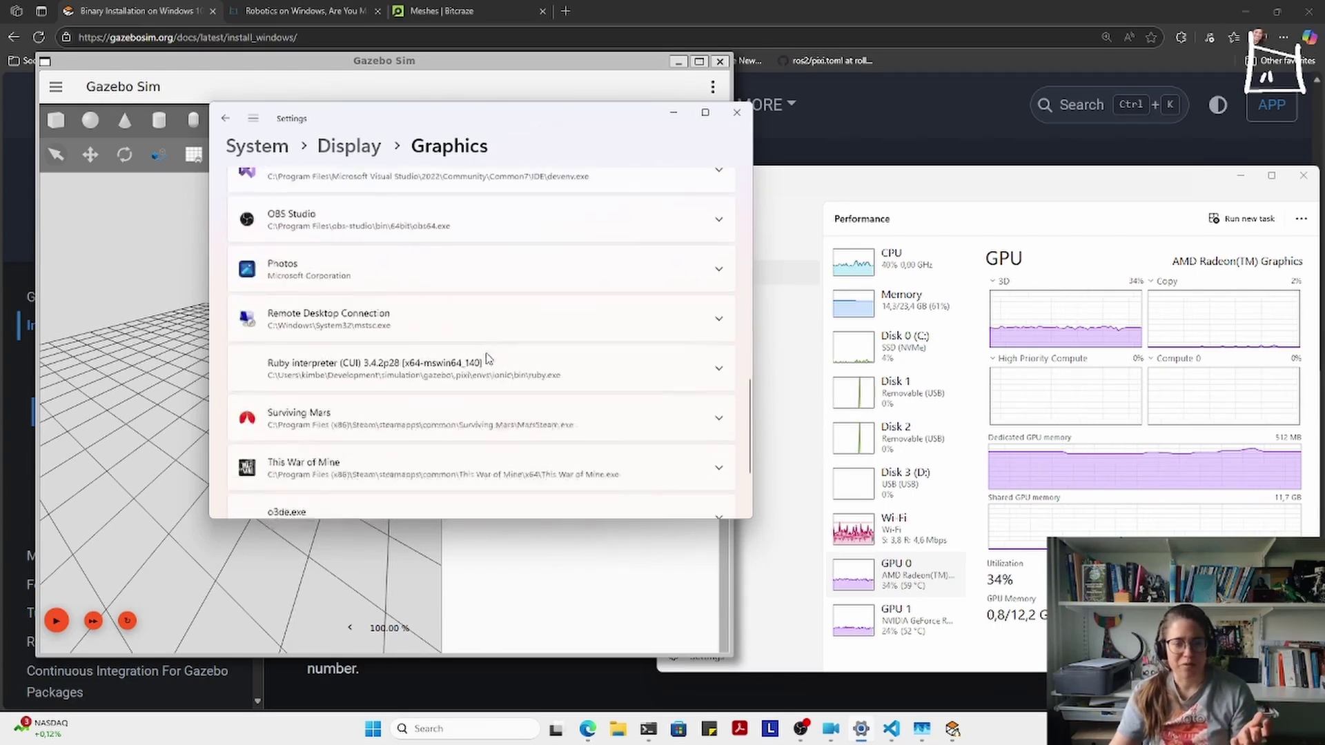
{"action": "scroll", "coordinate": [487, 358], "scroll_direction": "up", "scroll_amount": 8}
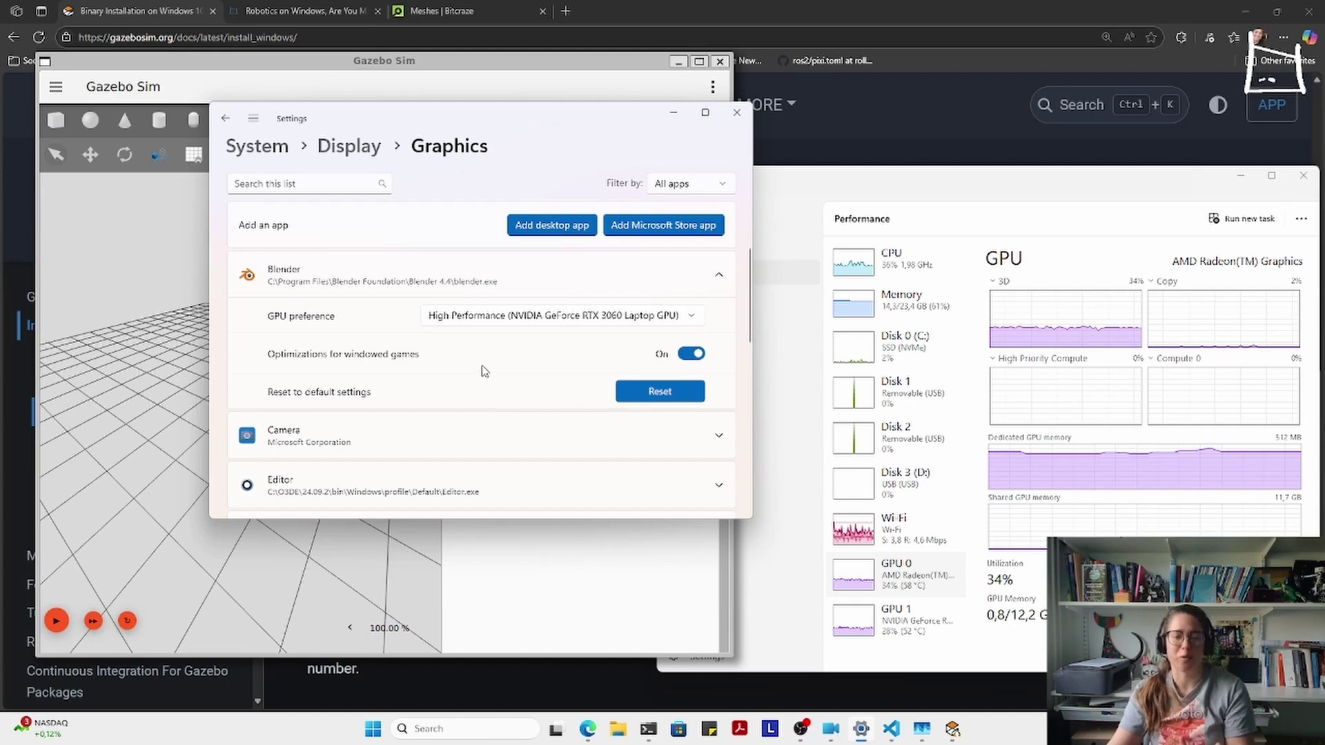
{"action": "scroll", "coordinate": [482, 370], "scroll_direction": "down", "scroll_amount": 7}
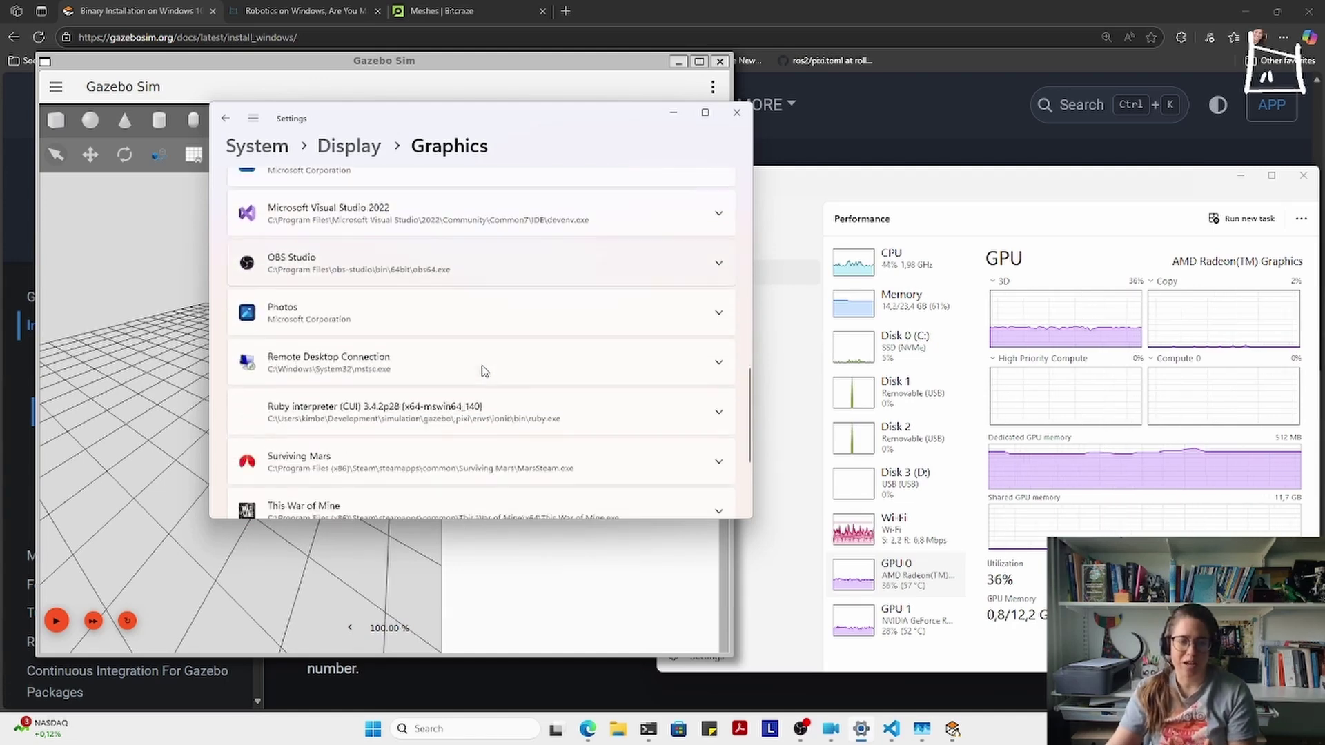
{"action": "scroll", "coordinate": [483, 371], "scroll_direction": "down", "scroll_amount": 2}
{"action": "left_click", "coordinate": [362, 304]}
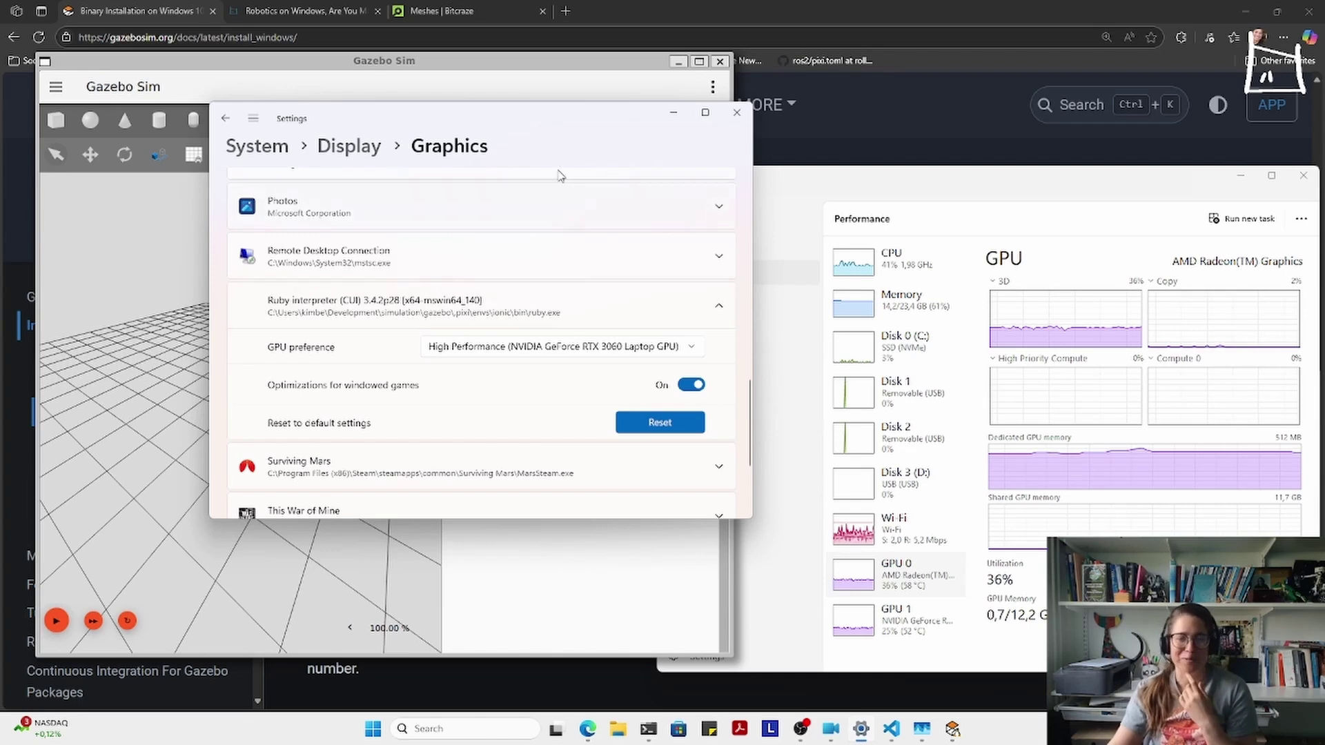
{"action": "left_click", "coordinate": [736, 113]}
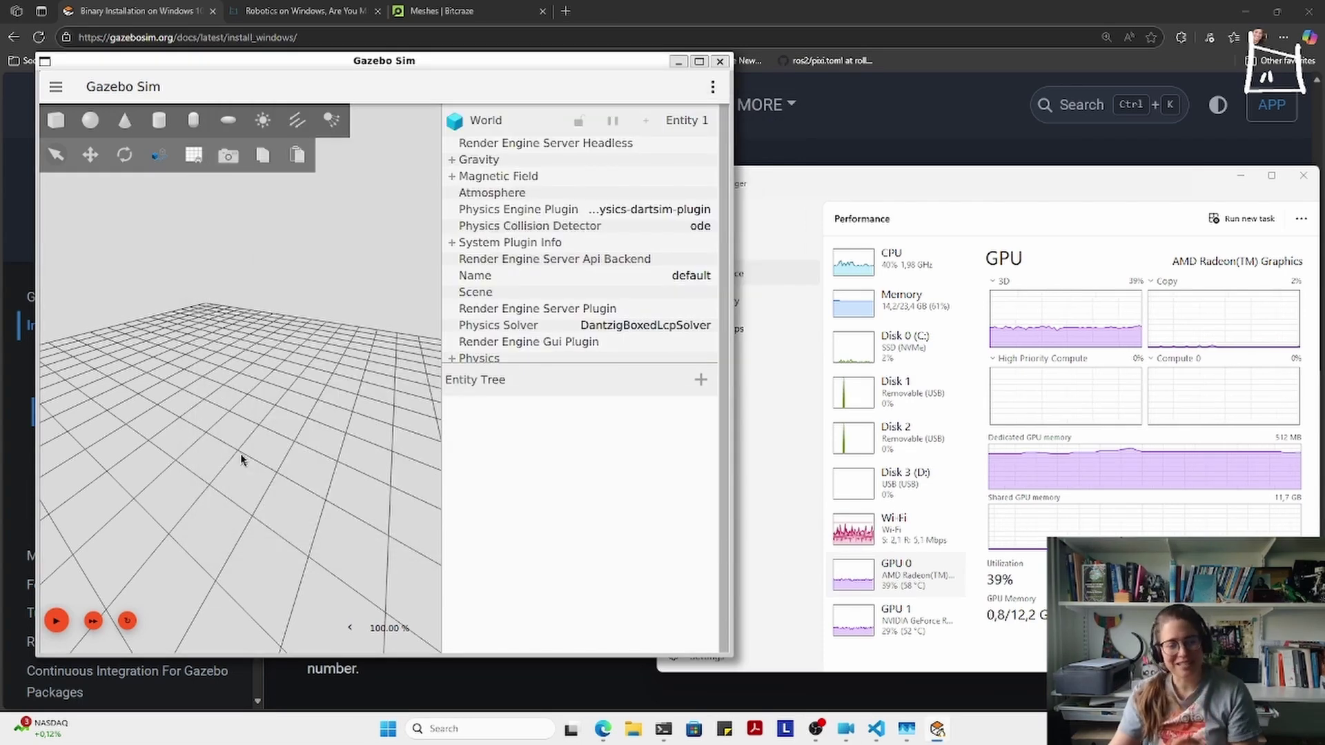
- Switch from Gazebo Sim to Windows Terminal and interrupt the running "gz sim" command in the Ubuntu session
{"action": "middle_click_drag", "start_coordinate": [237, 448], "coordinate": [243, 487]}
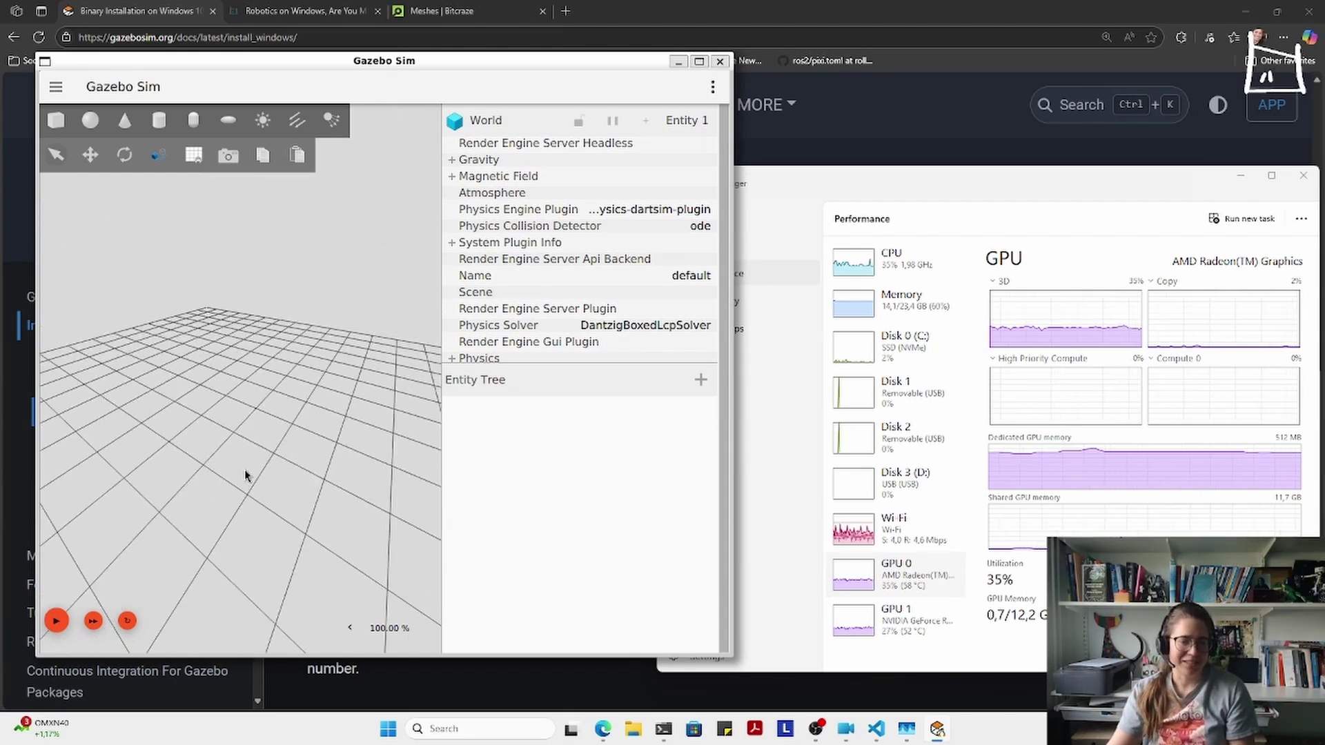
{"action": "scroll", "coordinate": [245, 469], "scroll_direction": "down", "scroll_amount": 3}
{"action": "scroll", "coordinate": [243, 469], "scroll_direction": "up", "scroll_amount": 3}
{"action": "scroll", "coordinate": [243, 469], "scroll_direction": "down", "scroll_amount": 1}
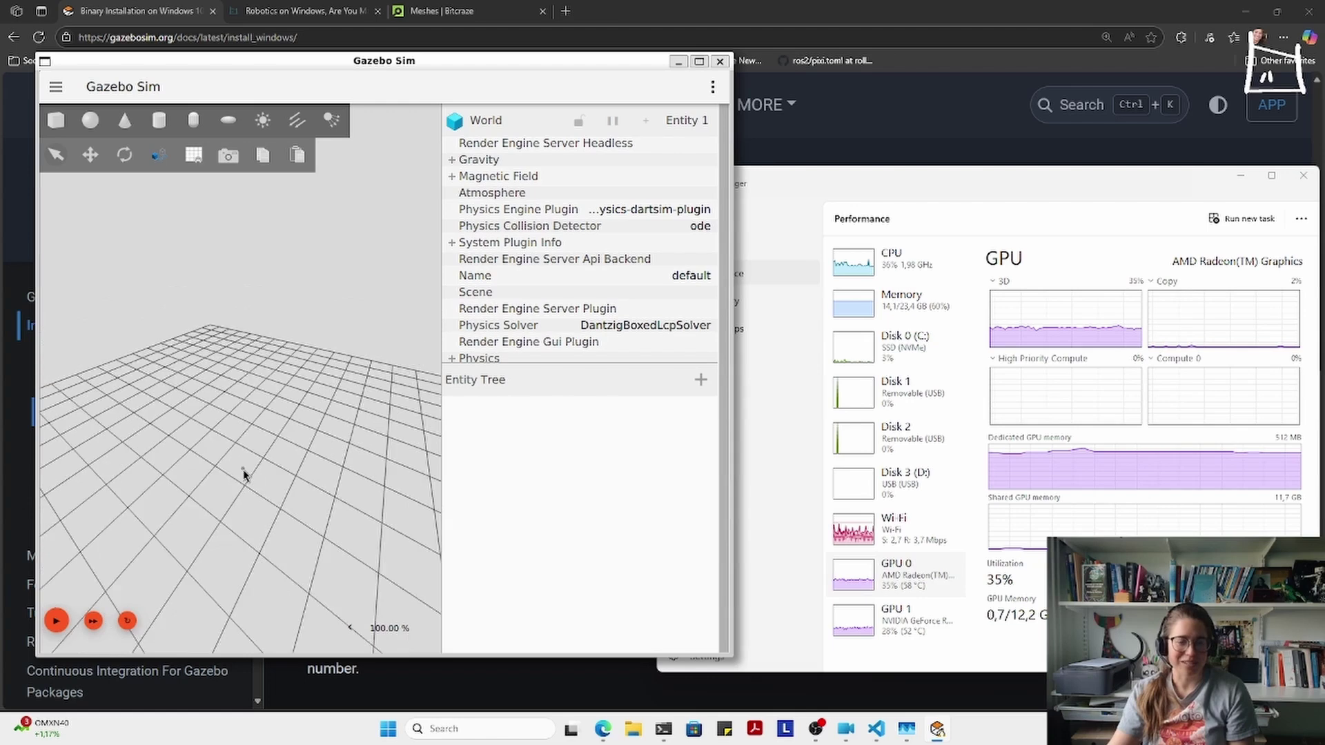
{"action": "middle_click_drag", "start_coordinate": [243, 470], "coordinate": [297, 397]}
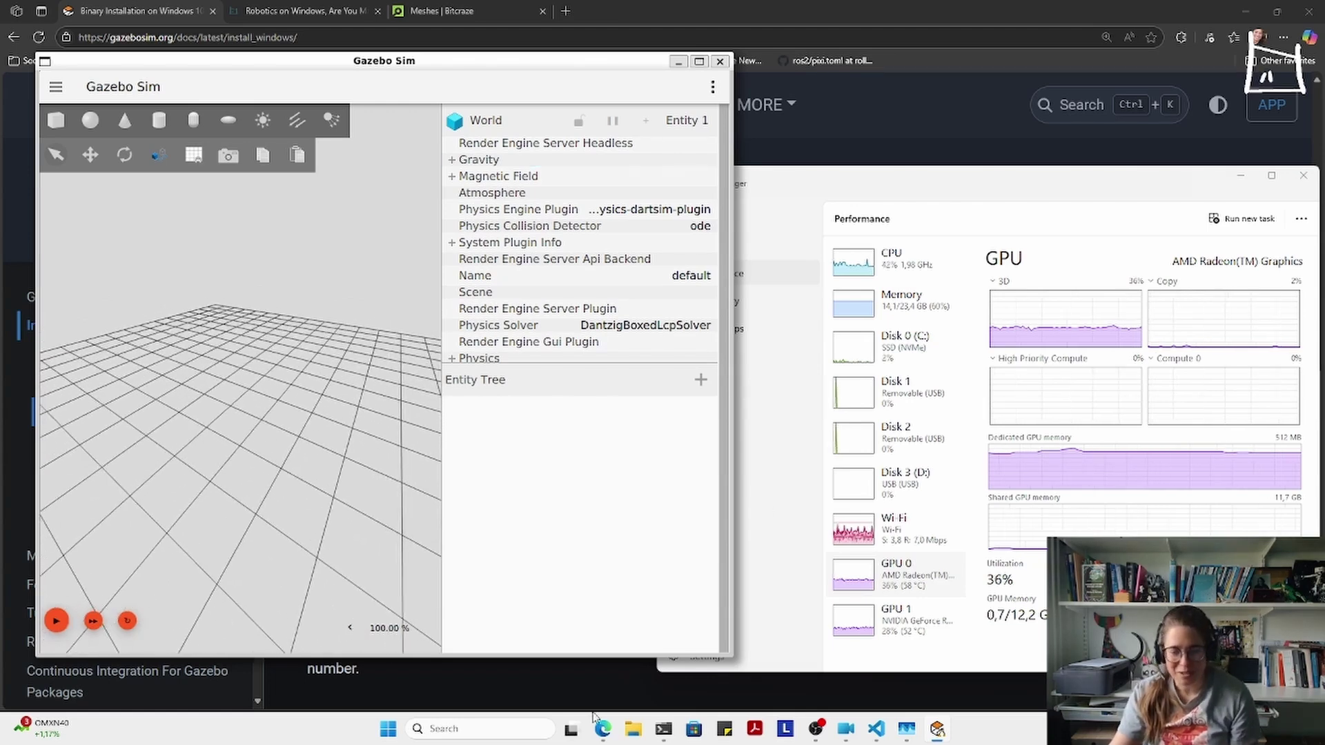
{"action": "left_click", "coordinate": [662, 730]}
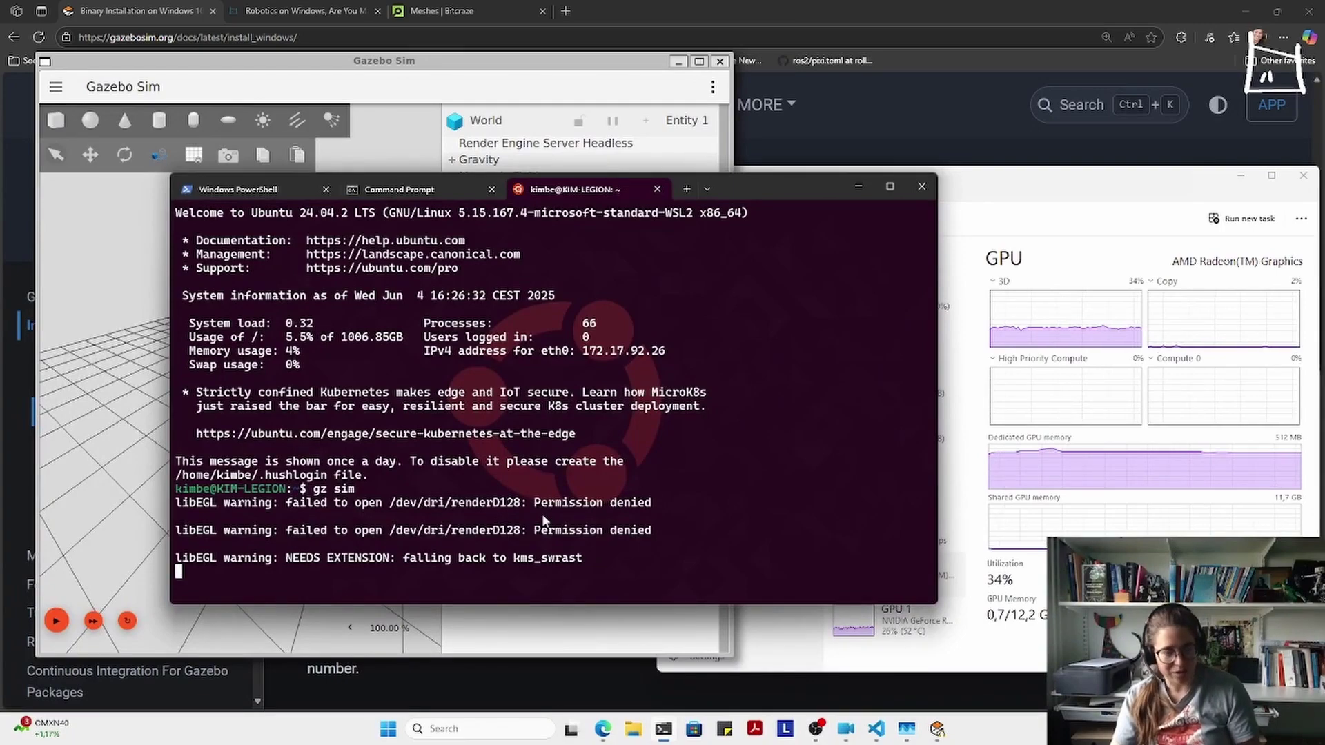
{"action": "key", "text": "ctrl+c"}
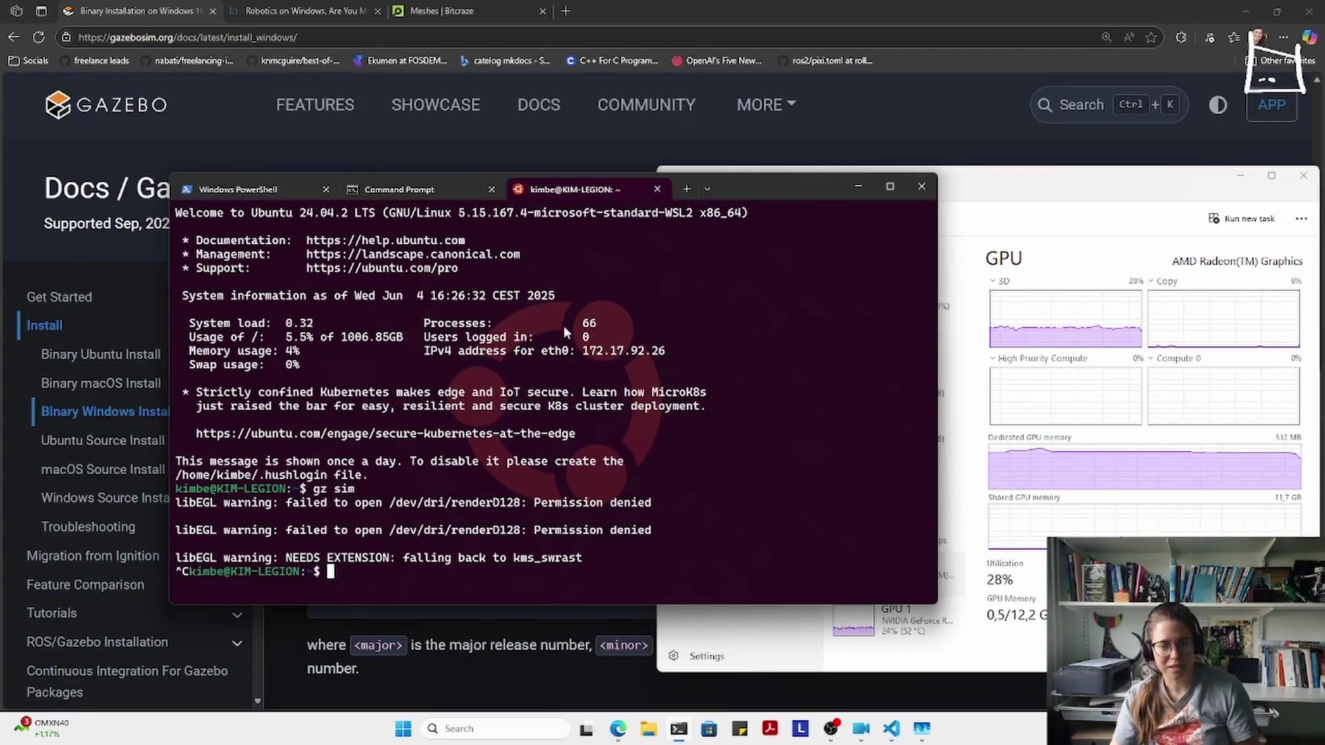
- Switch to VS Code and terminate the Gazebo server's batch job in the pixi terminal, answering the confirmation with "y"
{"action": "mouse_move", "coordinate": [890, 728]}
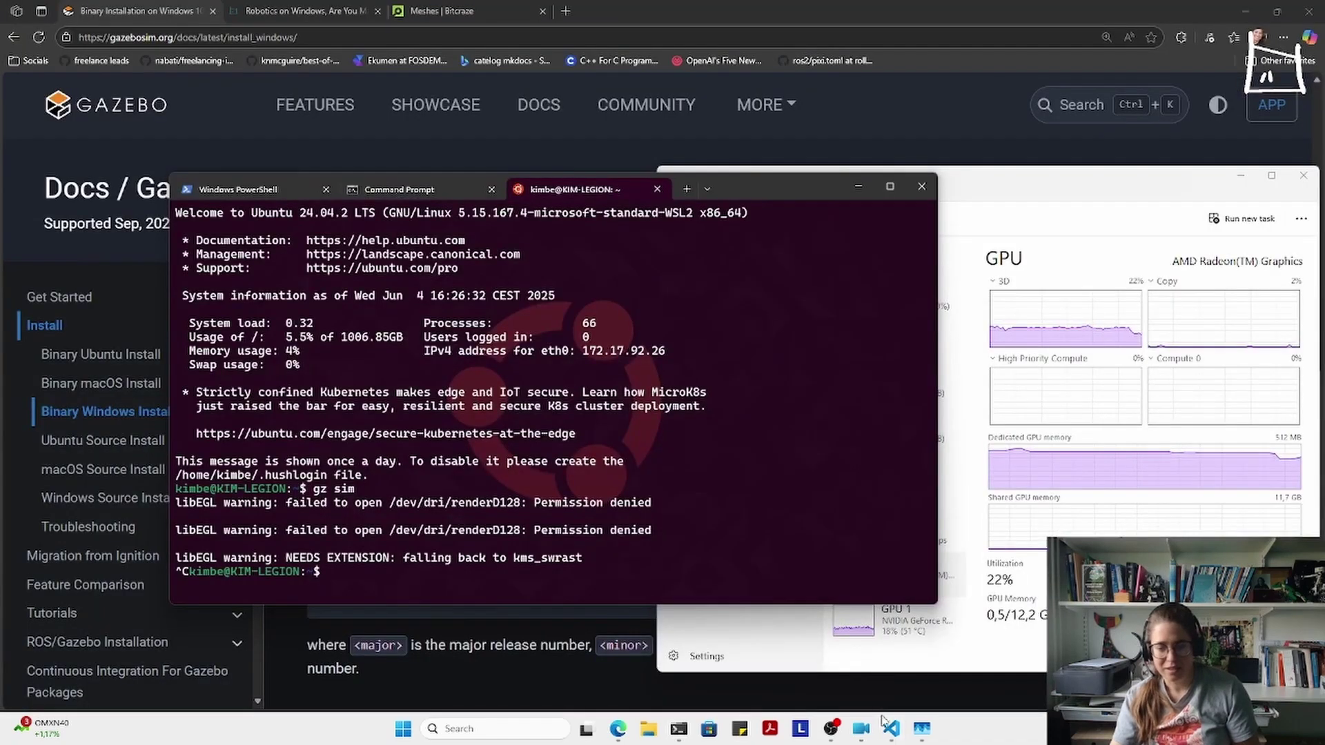
{"action": "left_click", "coordinate": [890, 729]}
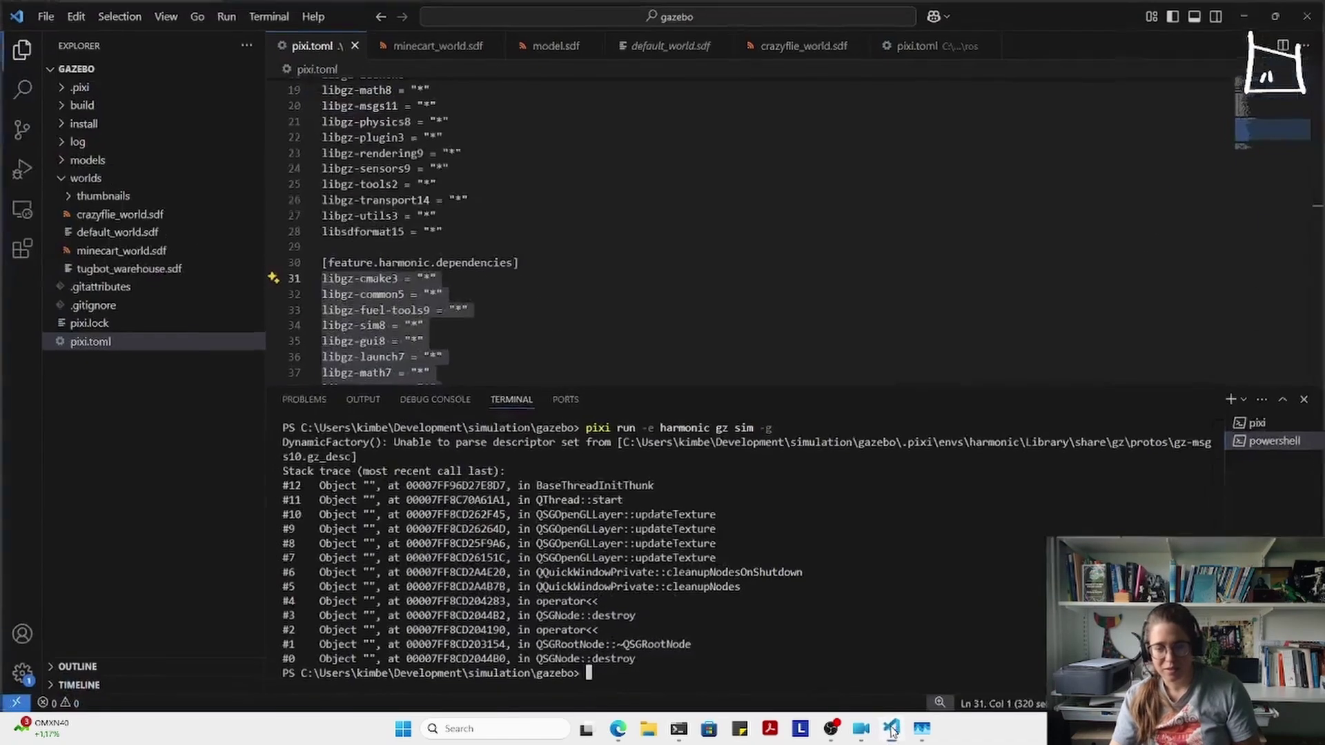
{"action": "left_click_drag", "start_coordinate": [661, 662], "coordinate": [257, 499]}
{"action": "key", "text": "ctrl+c"}
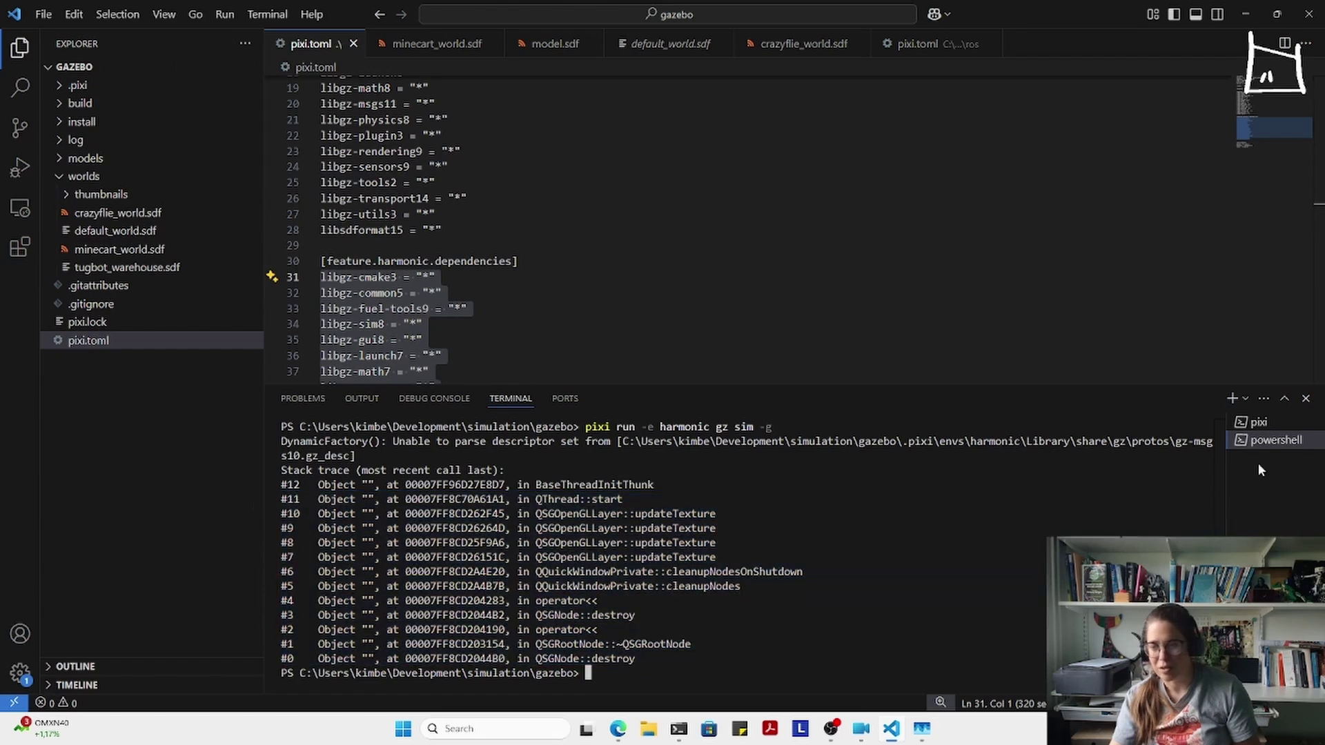
{"action": "left_click", "coordinate": [1257, 422]}
{"action": "key", "text": "ctrl+c"}
{"action": "type", "text": "y"}
{"action": "key", "text": "Return"}
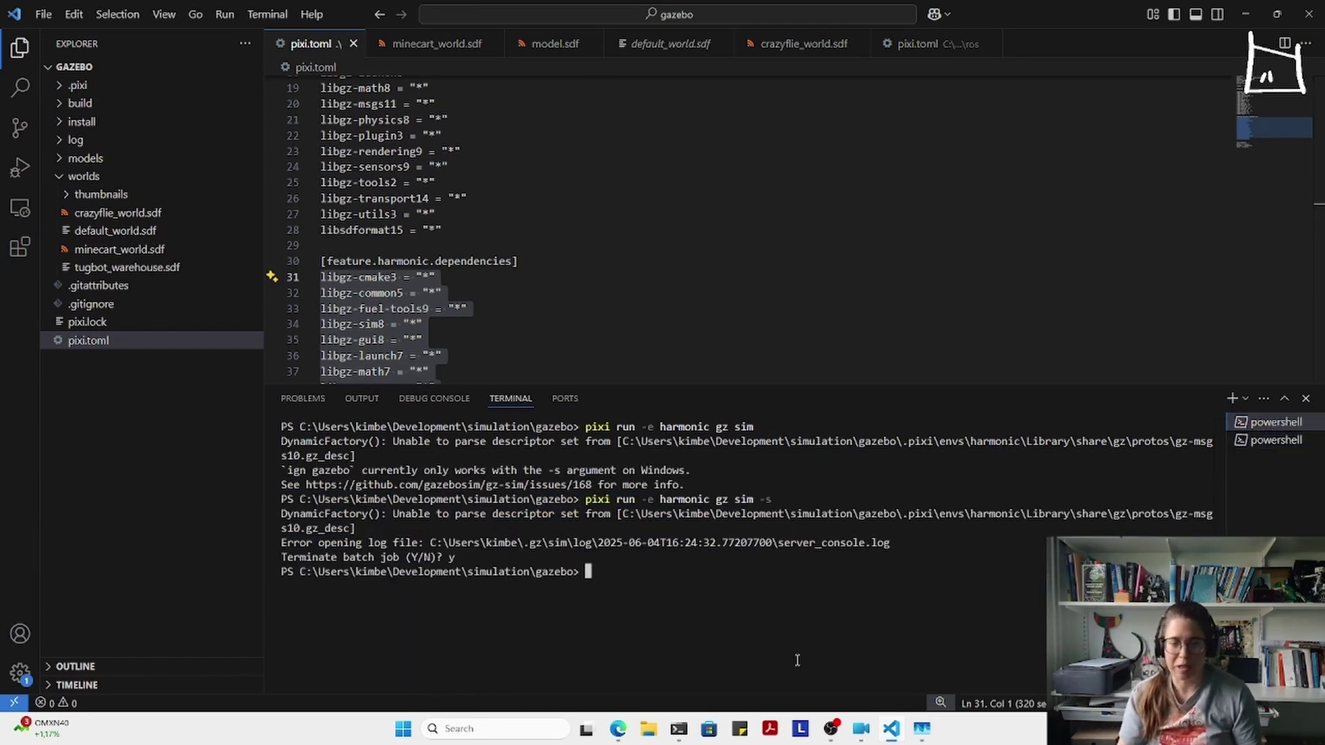
- Recall the "pixi run -e harmonic gz sim -s" command and place the cursor directly after the environment name "harmonic"
{"action": "key", "text": "Up"}
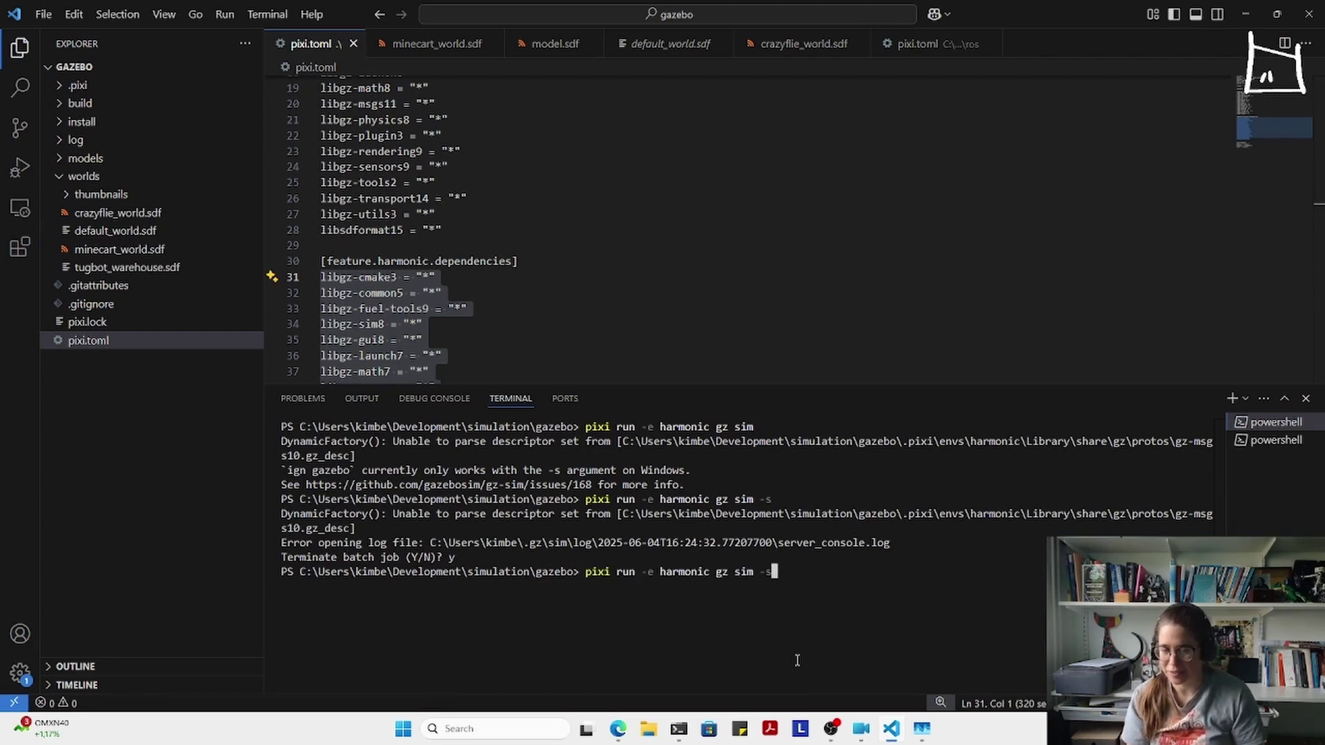
{"action": "key", "text": "Left"}
{"action": "key", "text": "Left"}
{"action": "key", "text": "Left"}
{"action": "key", "text": "Left"}
{"action": "key", "text": "Left"}
{"action": "key", "text": "Left"}
{"action": "key", "text": "Left"}
{"action": "key", "text": "Left"}
{"action": "key", "text": "Left"}
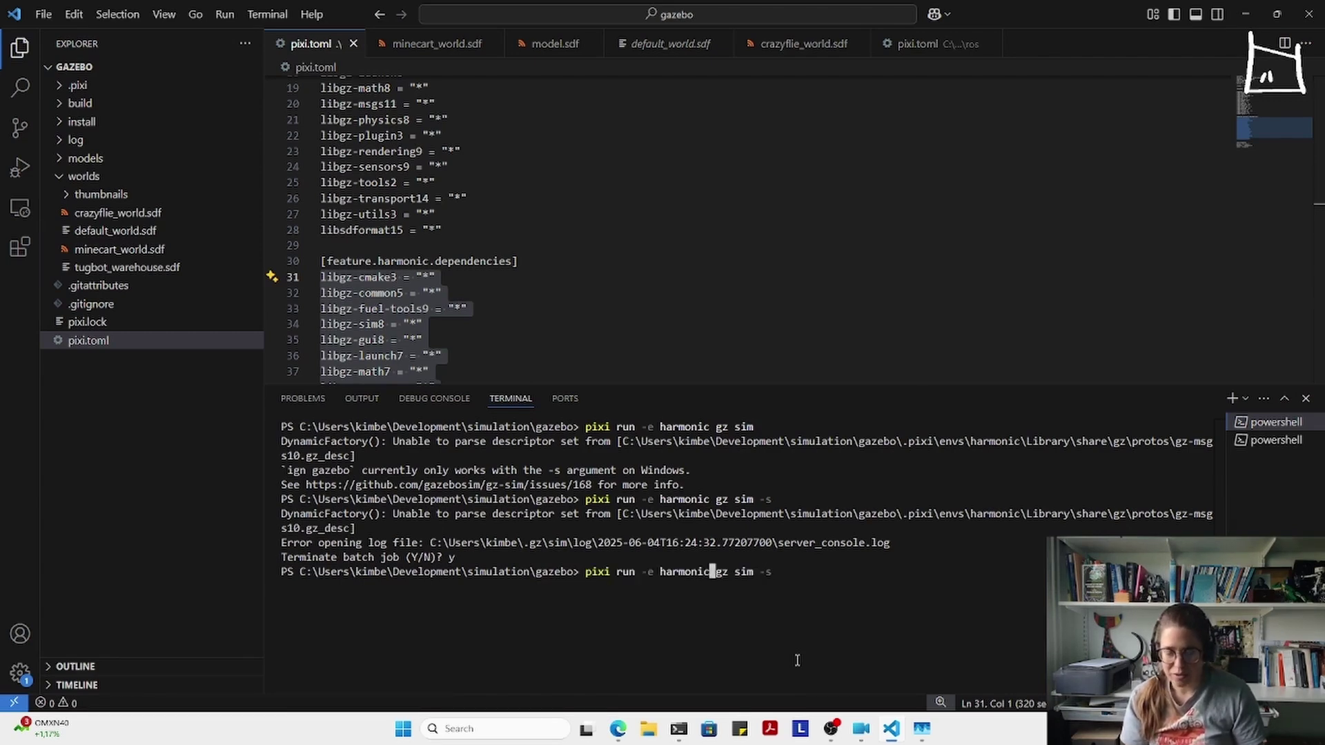
{"action": "scroll", "coordinate": [630, 287], "scroll_direction": "down", "scroll_amount": 4}
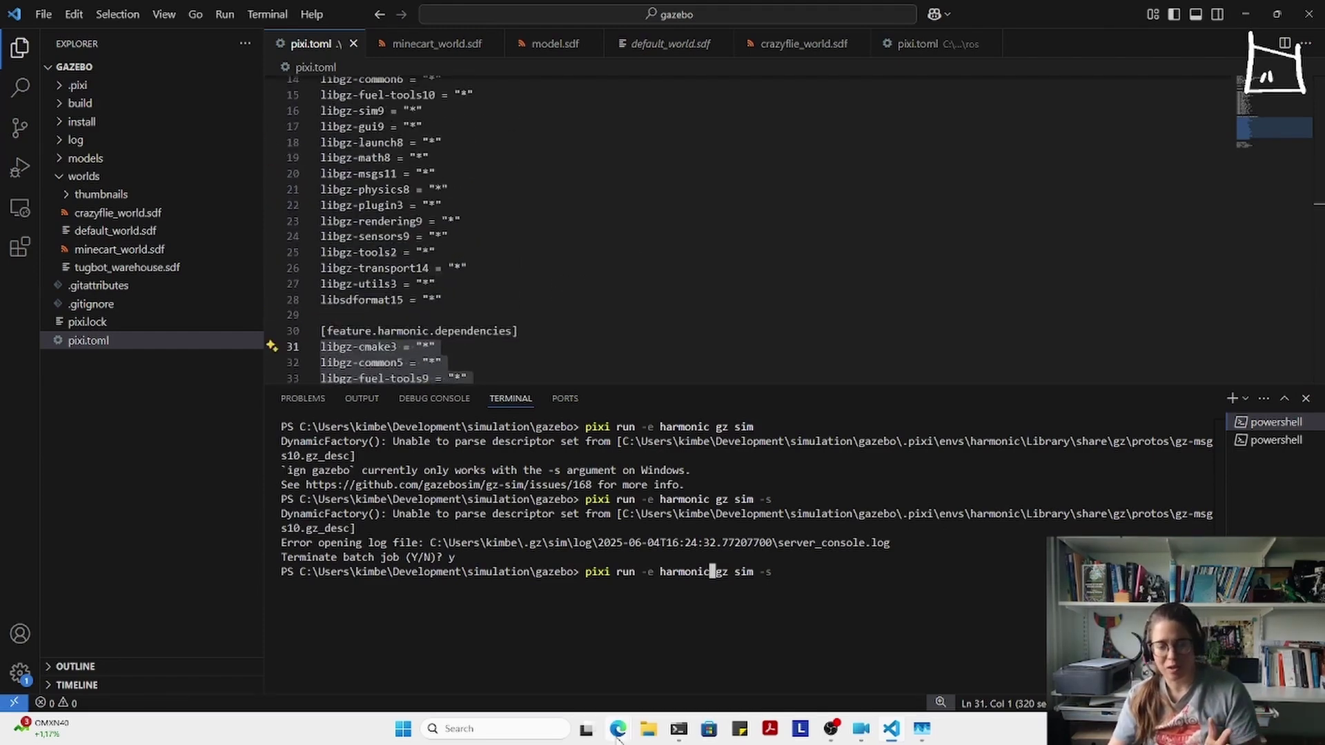
- Switch to Edge, review the recommended Gazebo versions per platform on the docs' Getting Started page, and return to VS Code
{"action": "mouse_move", "coordinate": [619, 729]}
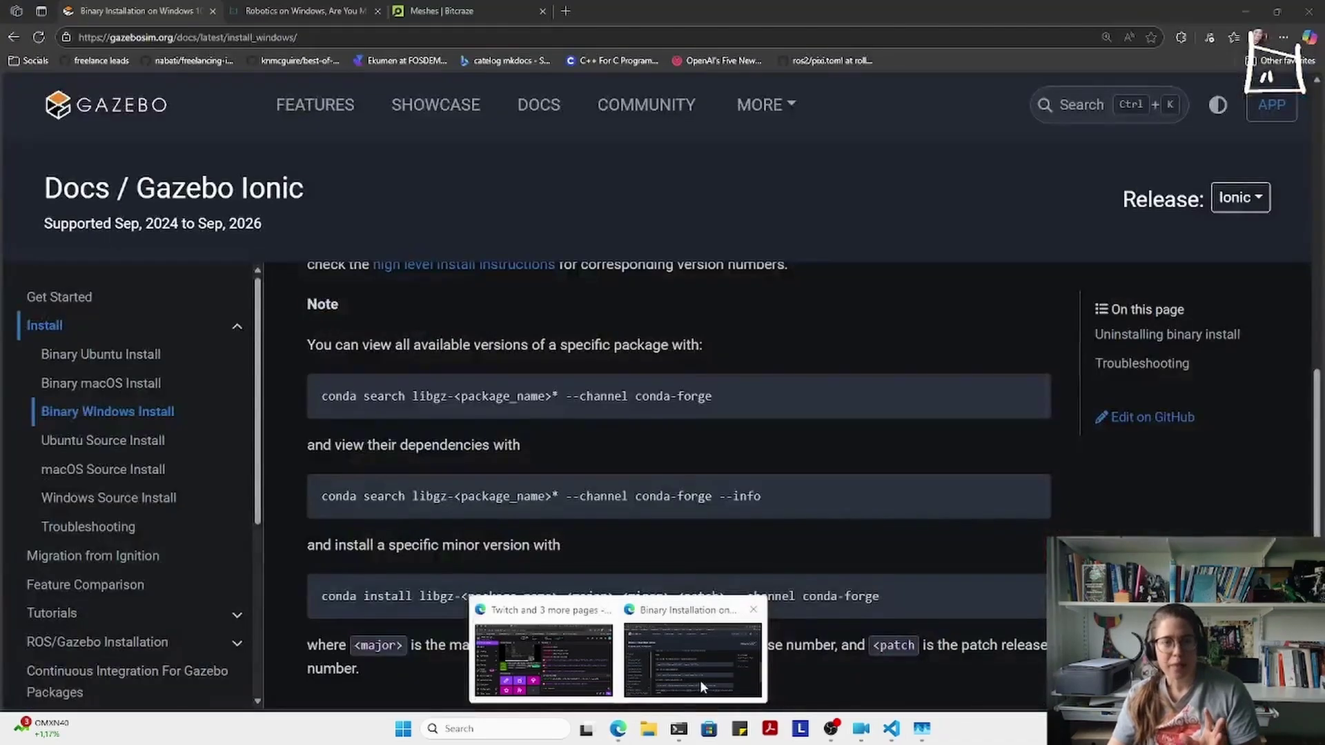
{"action": "left_click", "coordinate": [699, 680]}
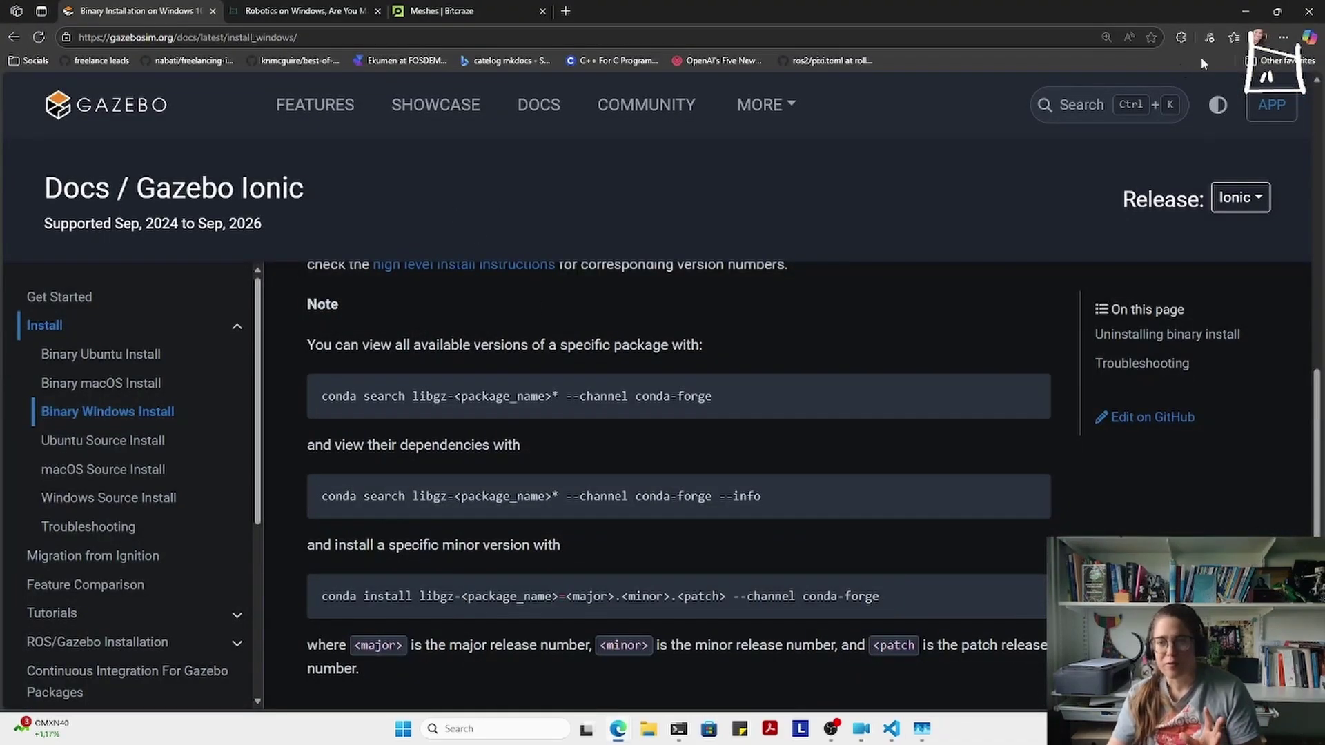
{"action": "scroll", "coordinate": [794, 433], "scroll_direction": "up", "scroll_amount": 10}
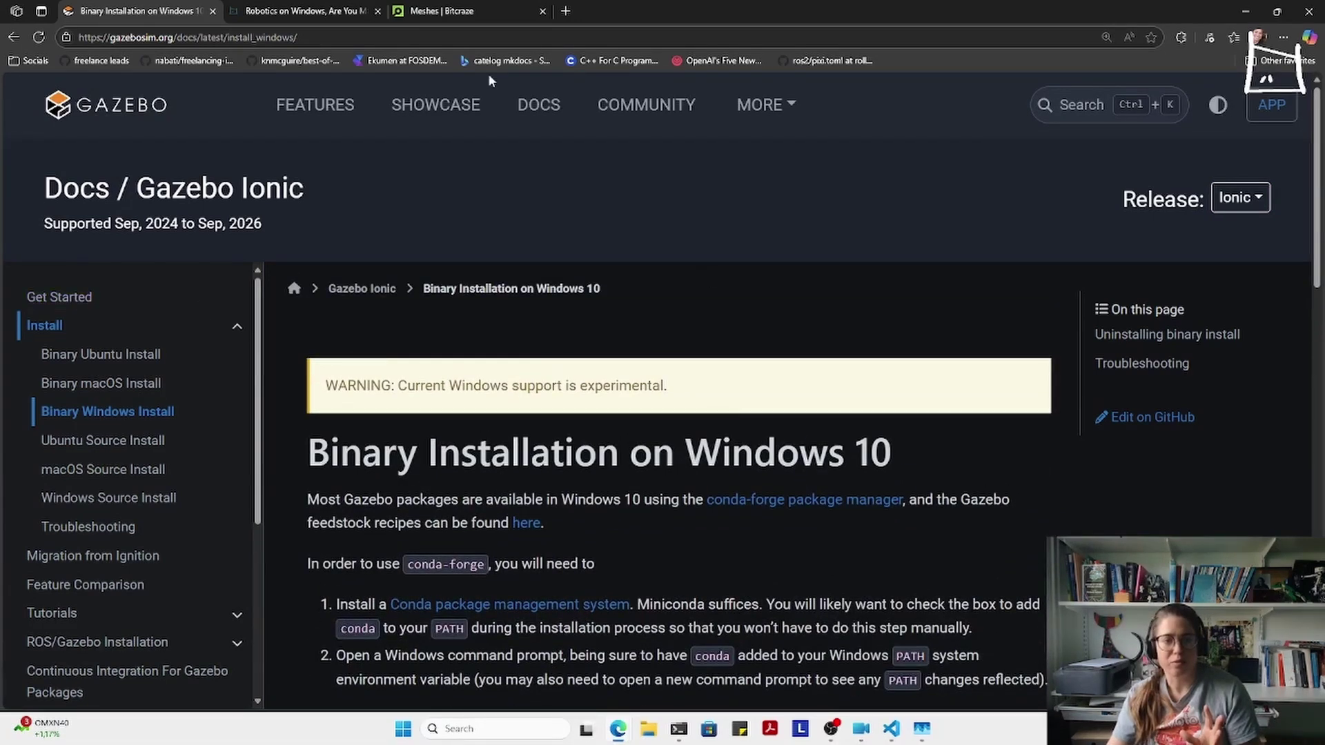
{"action": "left_click", "coordinate": [538, 104]}
{"action": "scroll", "coordinate": [532, 476], "scroll_direction": "down", "scroll_amount": 5}
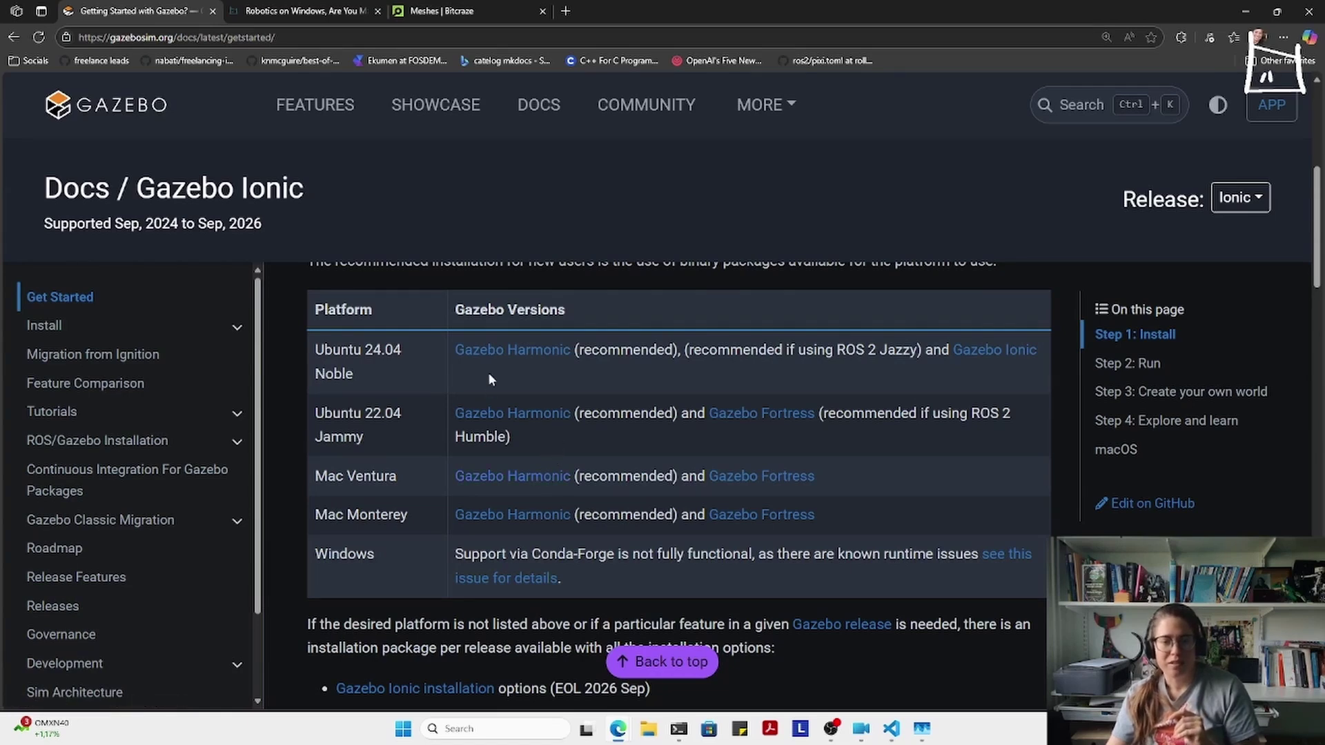
{"action": "left_click", "coordinate": [292, 12]}
{"action": "left_click", "coordinate": [138, 11]}
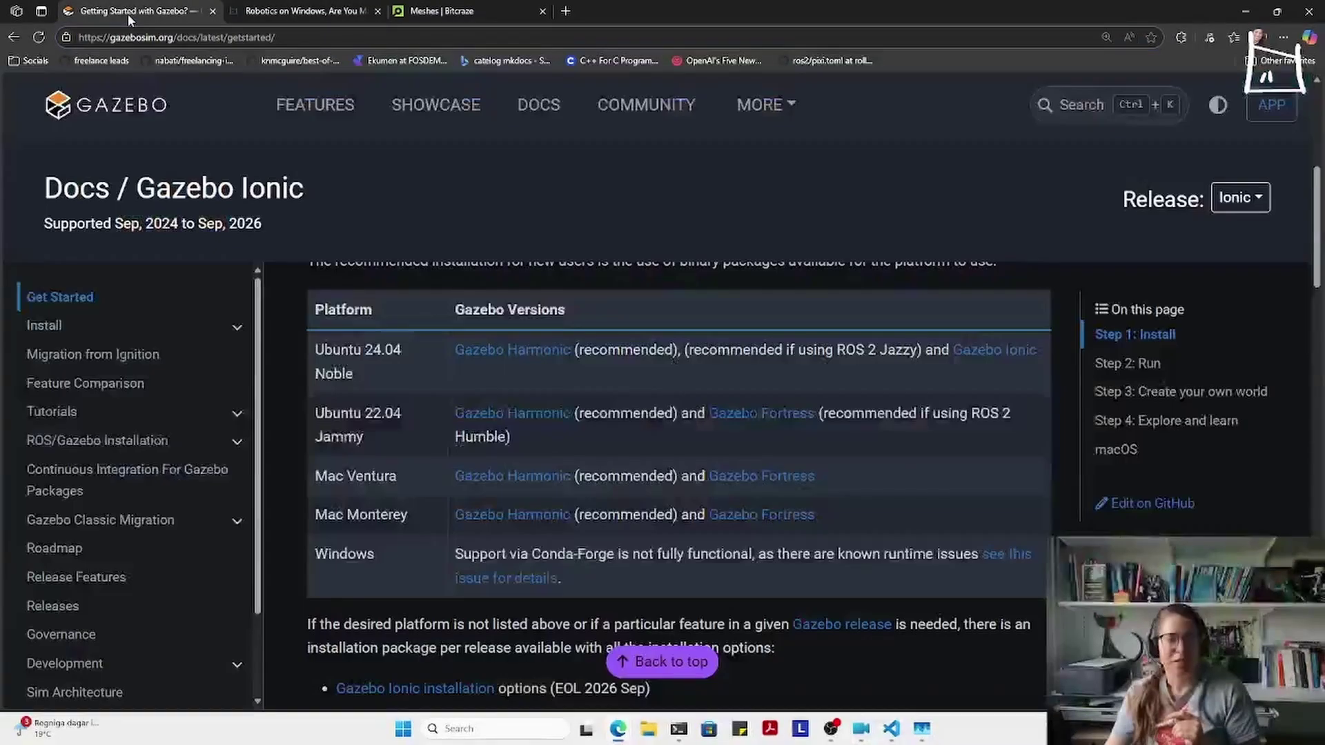
{"action": "left_click", "coordinate": [688, 733]}
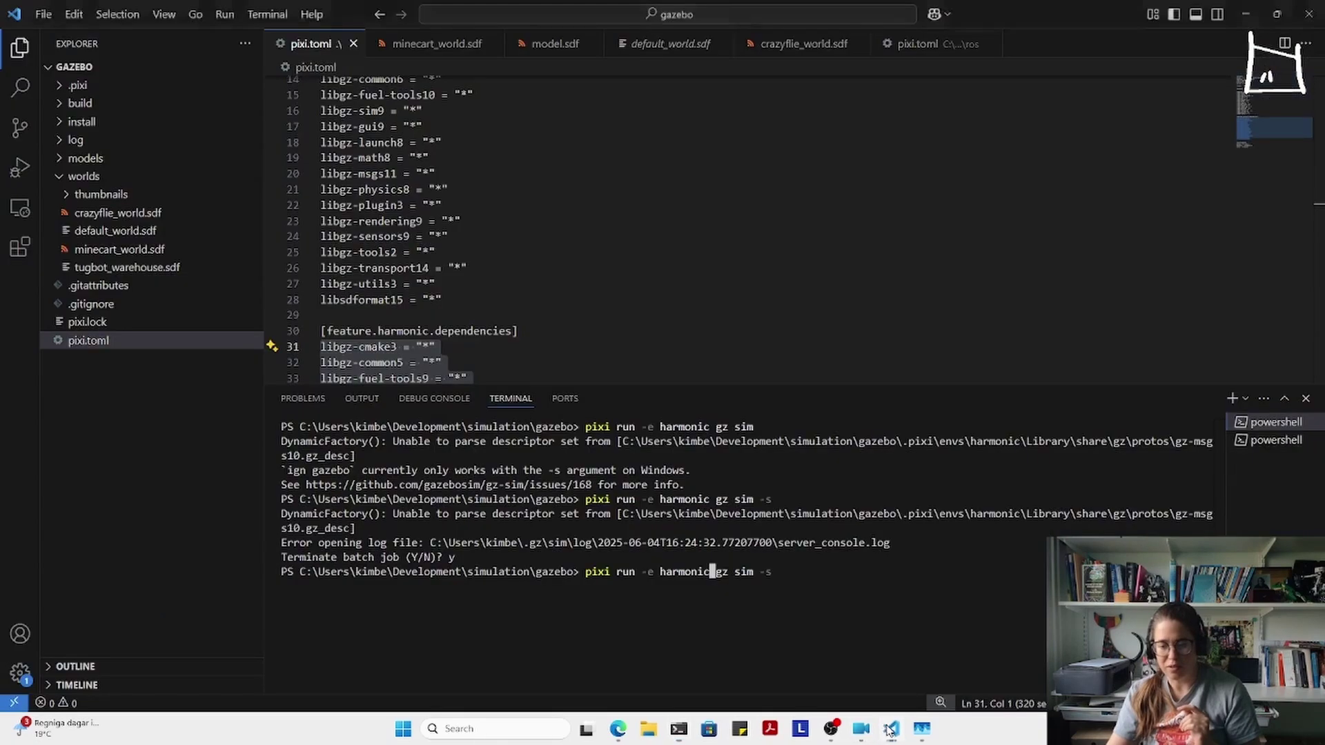
{"action": "left_click", "coordinate": [891, 728]}
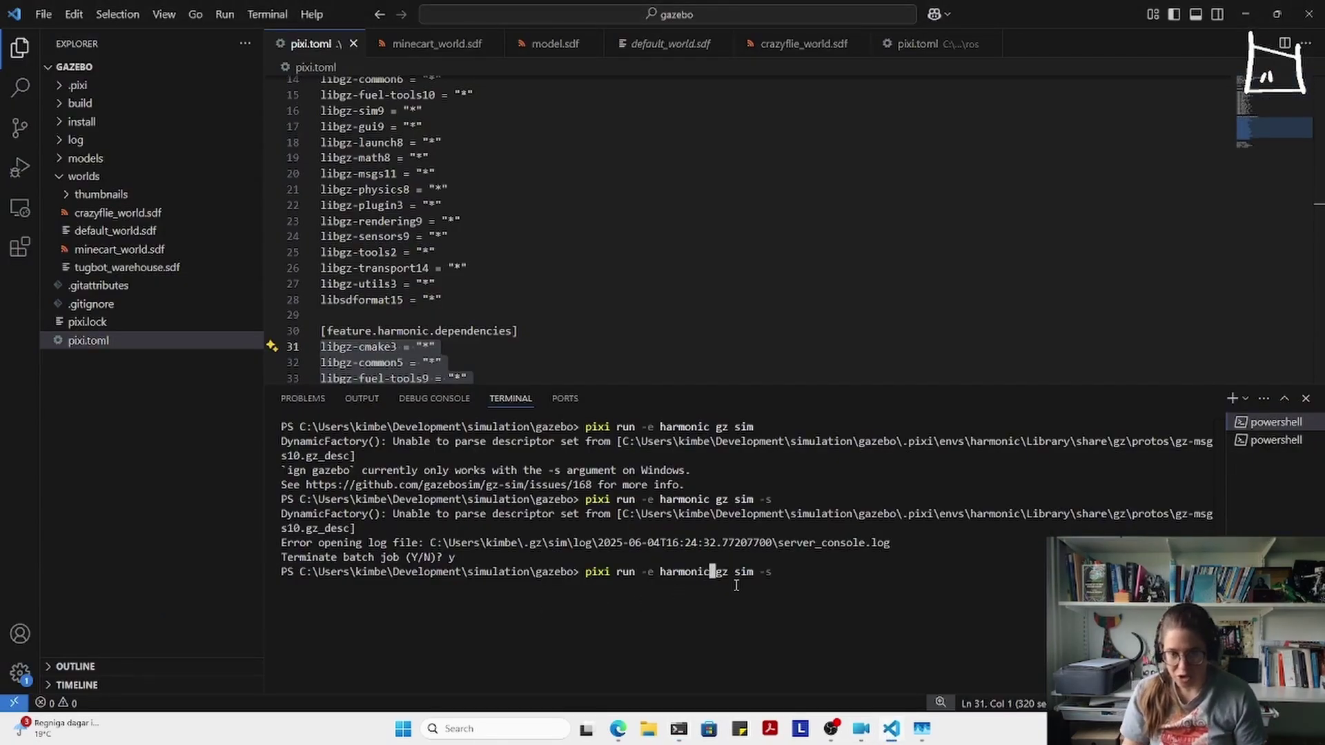
- Replace the environment name "harmonic" in the recalled command with "ionic"
{"action": "key", "text": "BackSpace"}
{"action": "key", "text": "BackSpace"}
{"action": "key", "text": "BackSpace"}
{"action": "key", "text": "BackSpace"}
{"action": "key", "text": "BackSpace"}
{"action": "key", "text": "BackSpace"}
{"action": "key", "text": "BackSpace"}
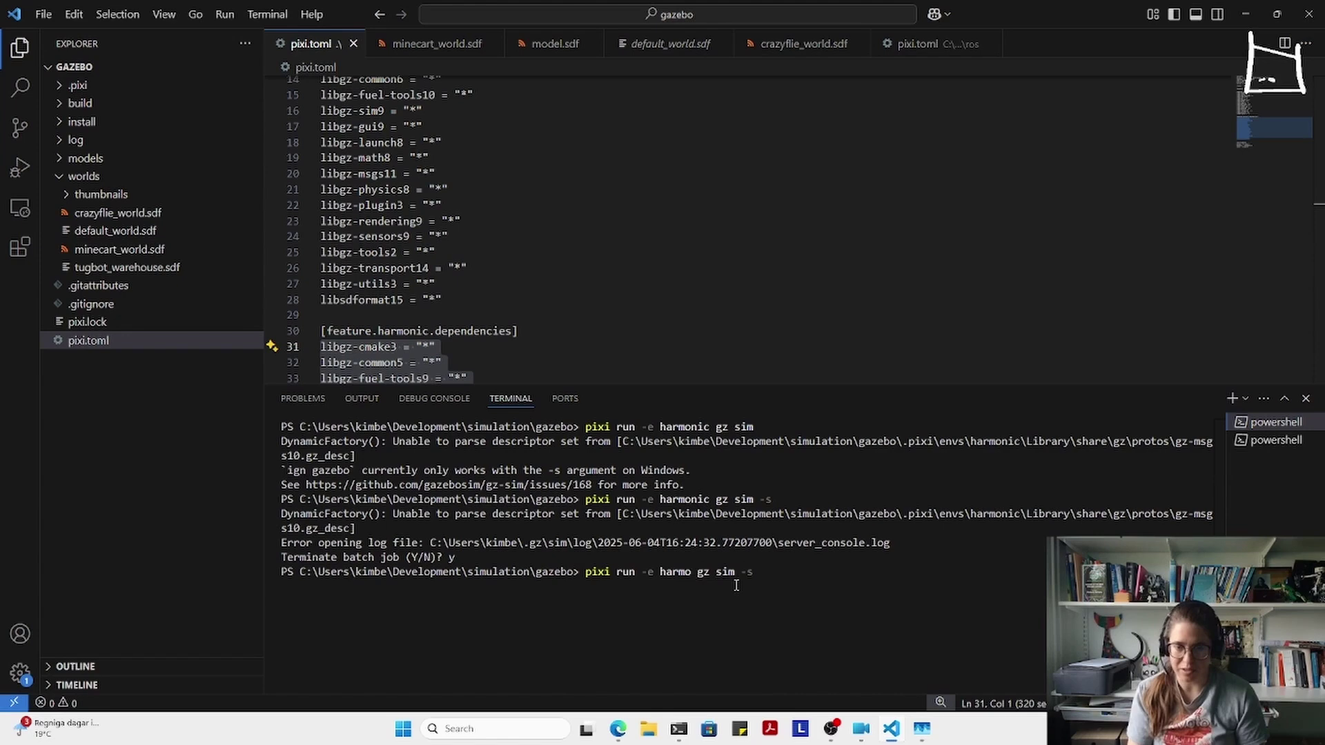
{"action": "key", "text": "BackSpace"}
{"action": "type", "text": "ion"}
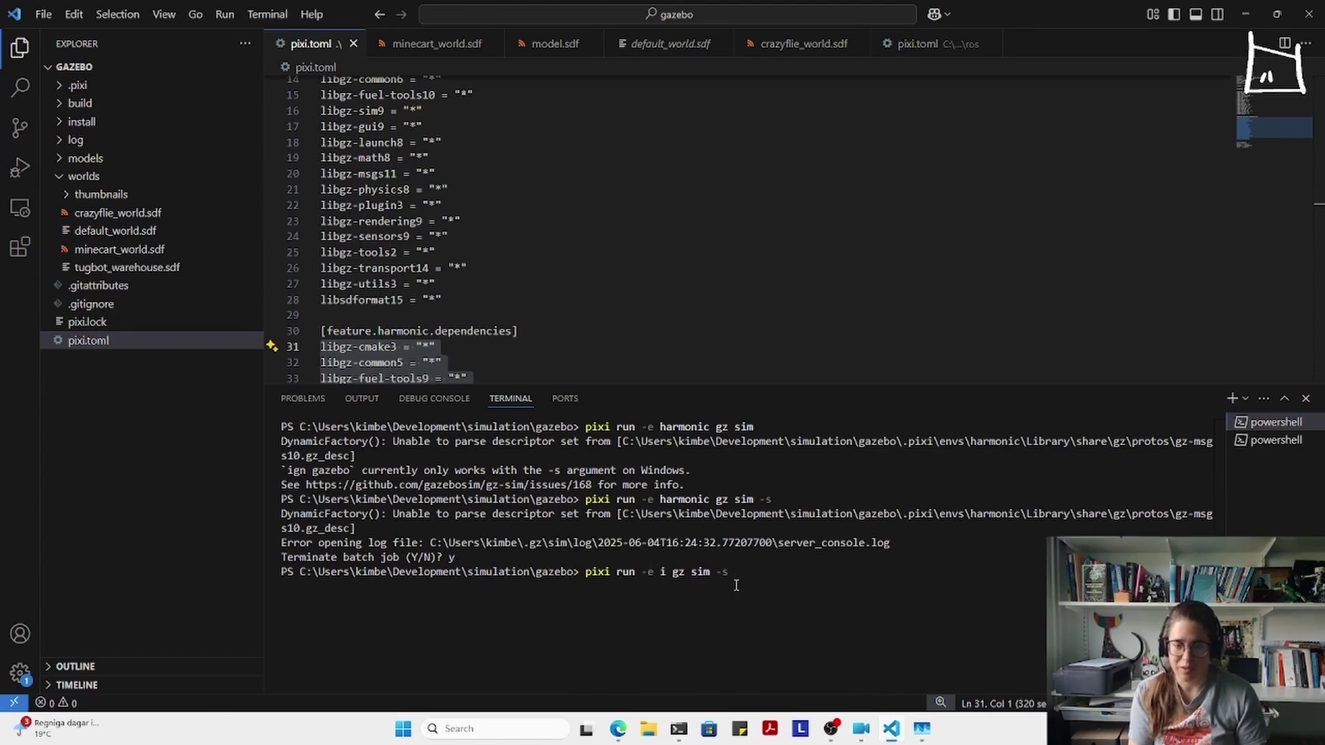
{"action": "type", "text": "ic"}
- Check which release the default environment uses in the [environments] section of pixi.toml
{"action": "scroll", "coordinate": [543, 364], "scroll_direction": "down", "scroll_amount": 5}
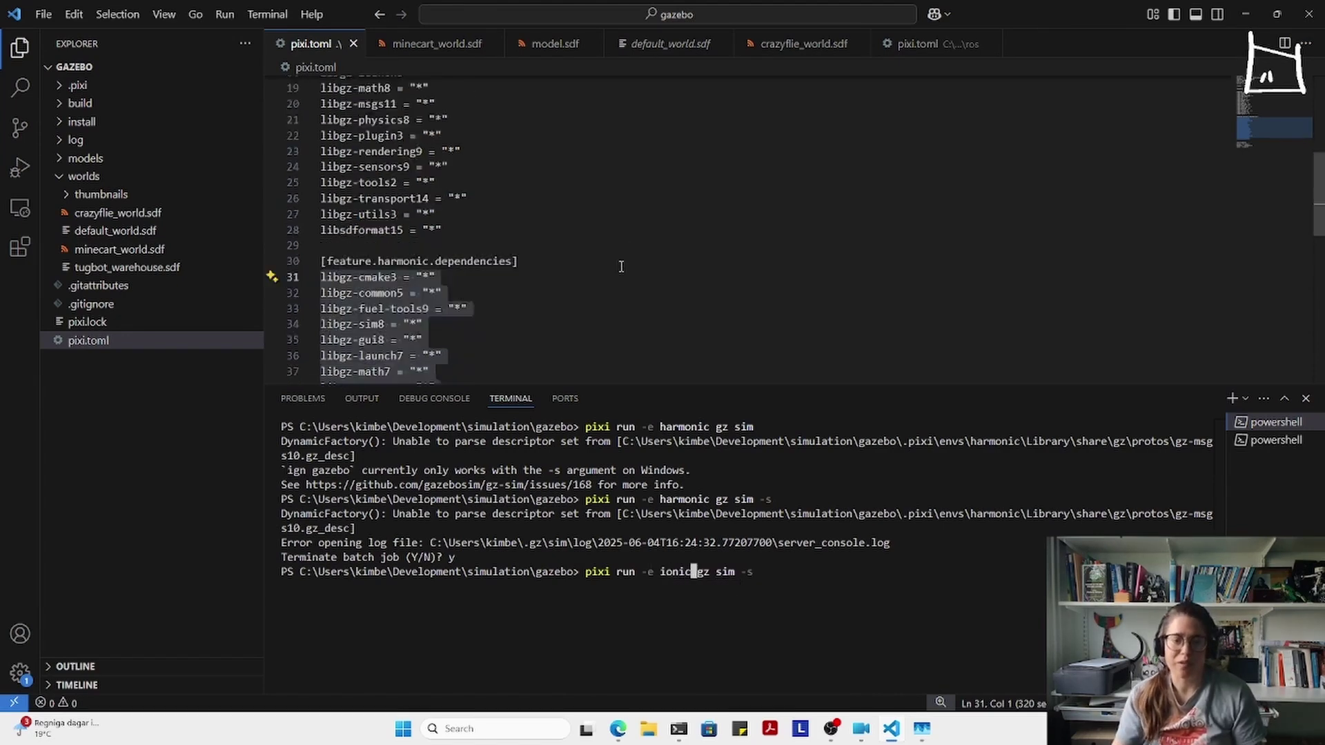
{"action": "scroll", "coordinate": [544, 365], "scroll_direction": "down", "scroll_amount": 3}
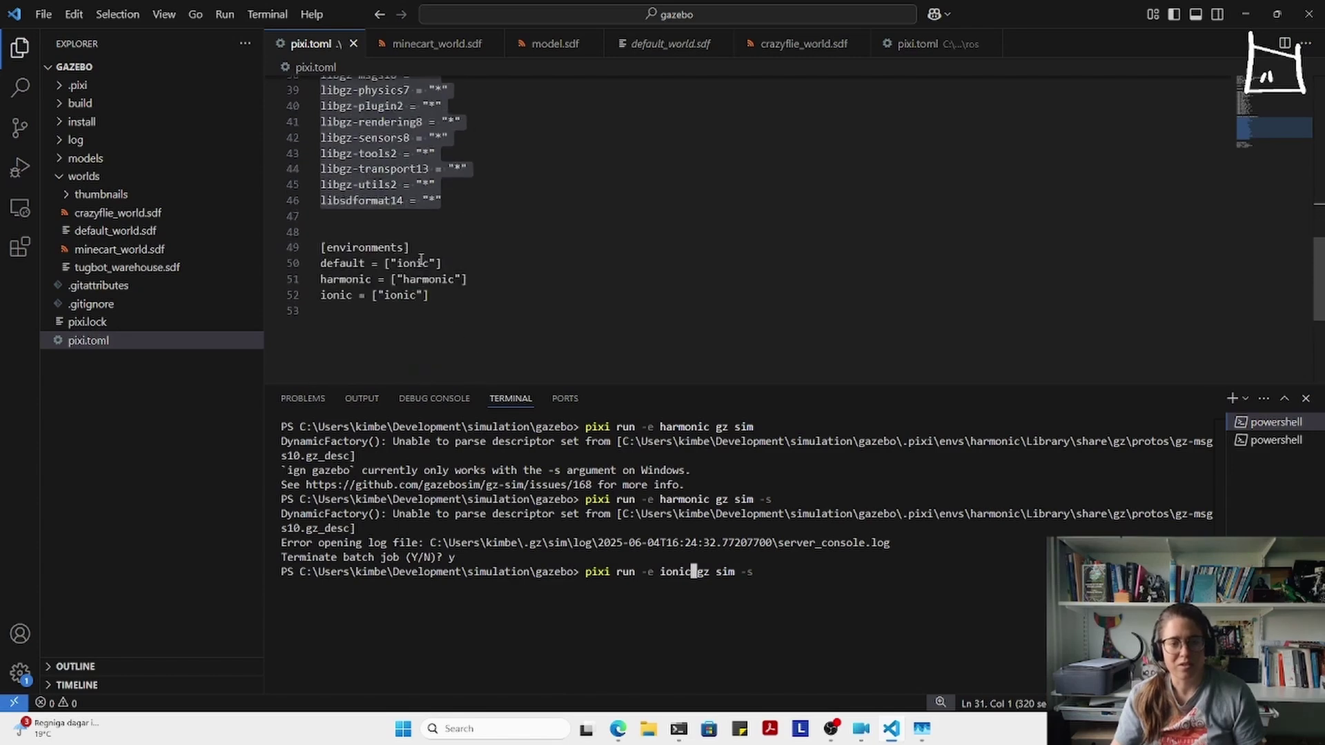
{"action": "triple_click", "coordinate": [342, 264]}
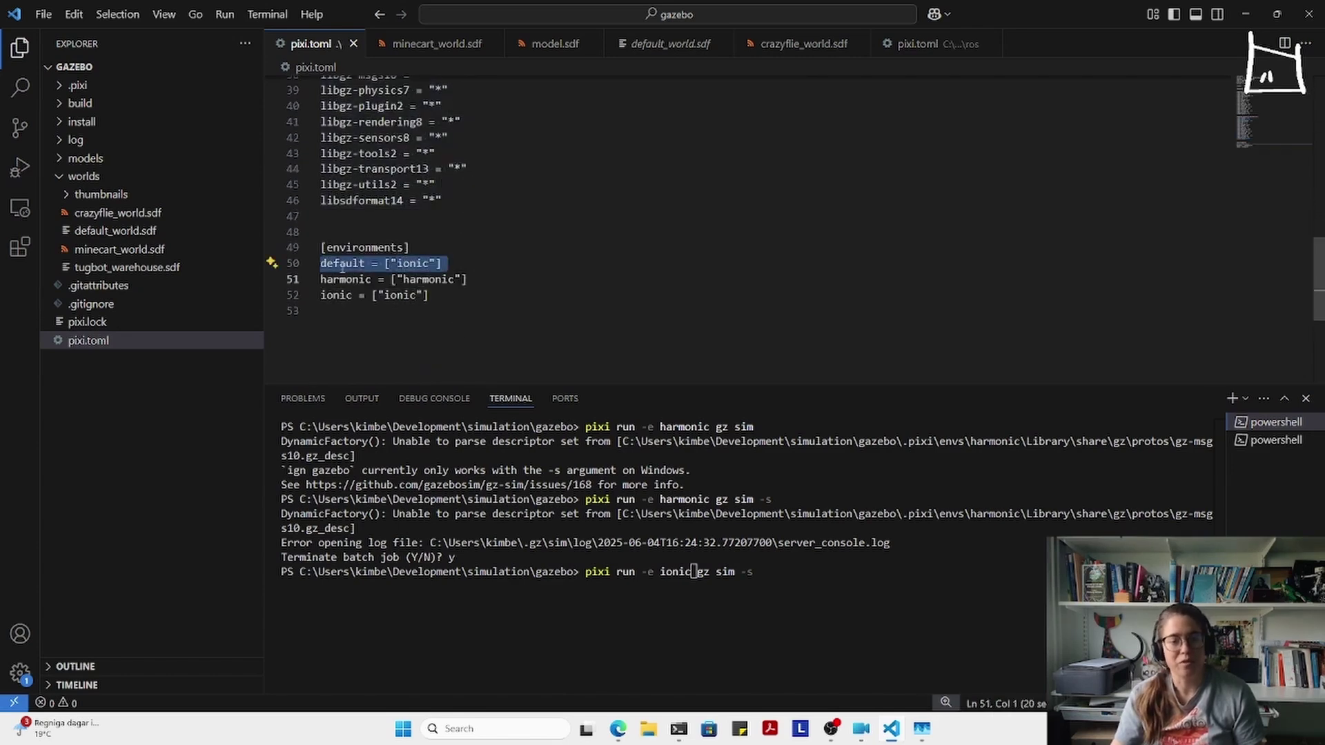
- Remove the "-e ionic" option from the terminal command and run "pixi run gz sim -s" in the default environment
{"action": "left_click", "coordinate": [718, 602]}
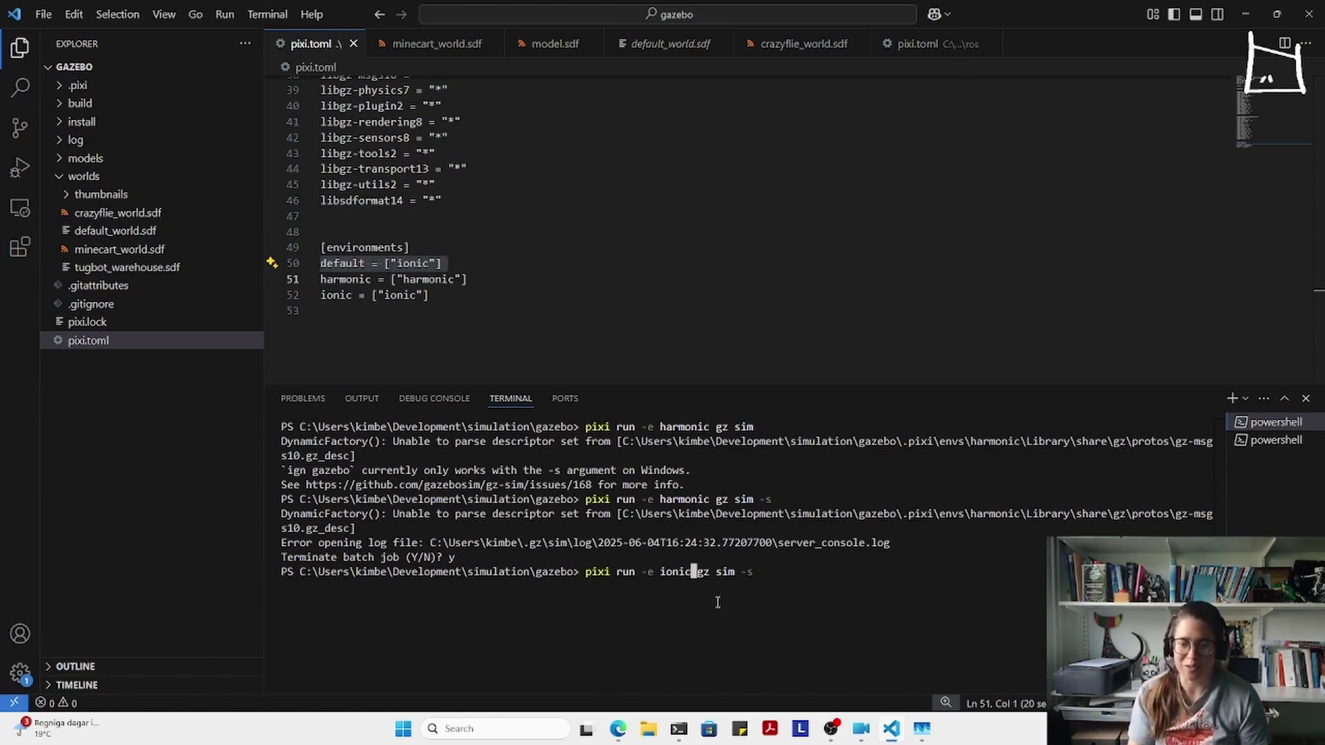
{"action": "key", "text": "BackSpace"}
{"action": "key", "text": "BackSpace"}
{"action": "key", "text": "BackSpace"}
{"action": "key", "text": "BackSpace"}
{"action": "key", "text": "BackSpace"}
{"action": "key", "text": "BackSpace"}
{"action": "key", "text": "BackSpace"}
{"action": "key", "text": "BackSpace"}
{"action": "key", "text": "BackSpace"}
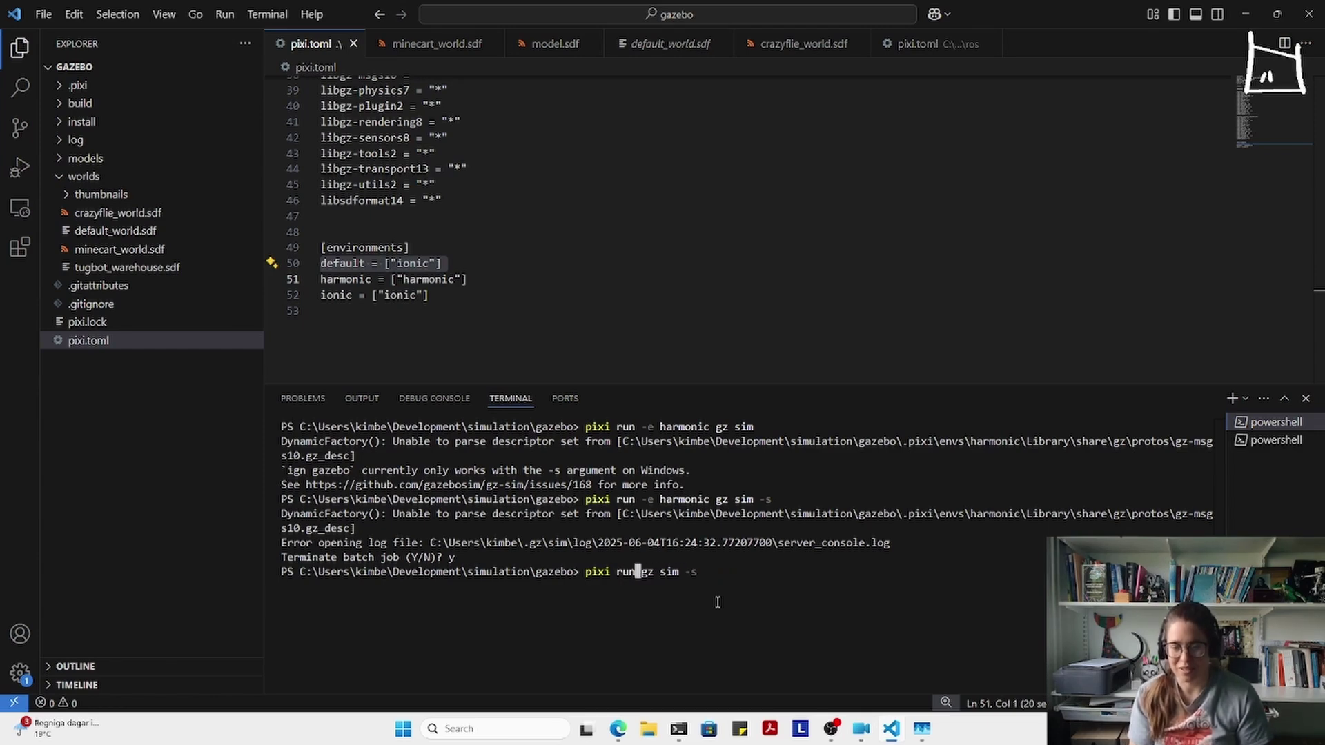
{"action": "key", "text": "Return"}
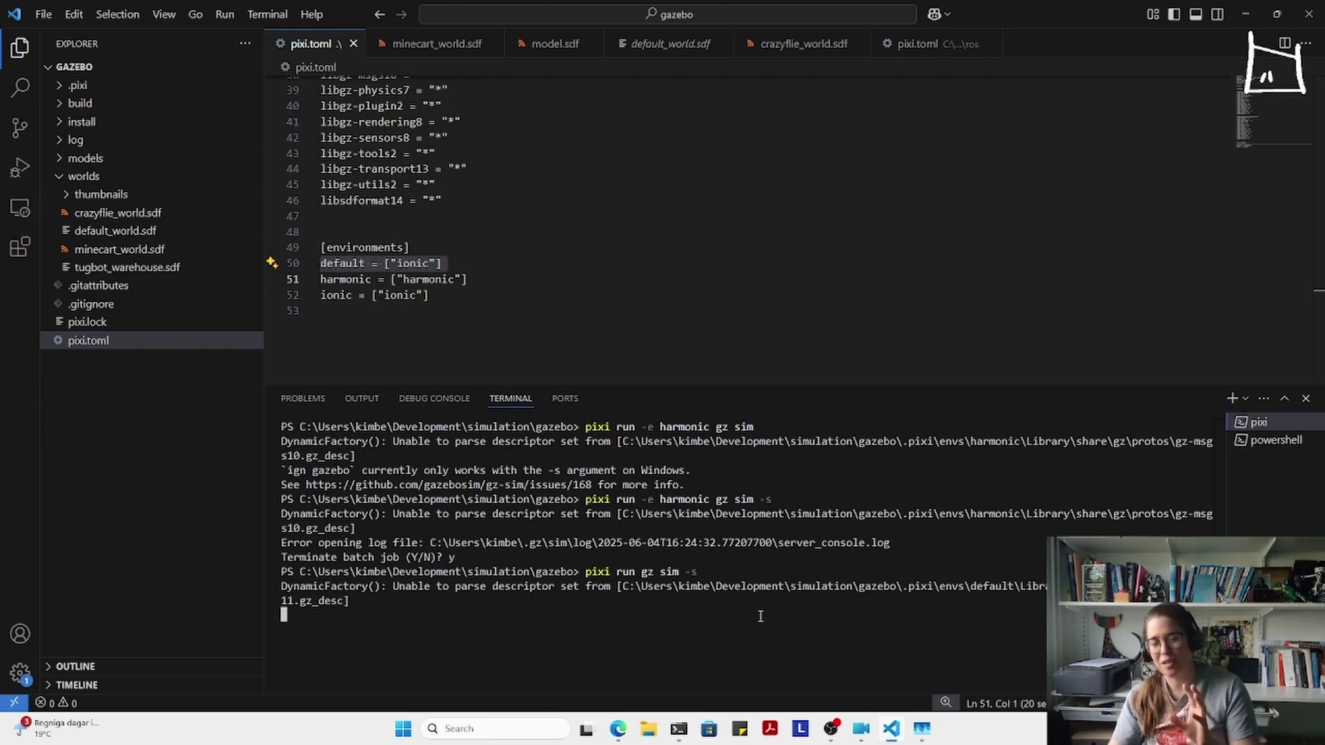
- Launch the Gazebo client from the second terminal with a "pixi run gz" command and look through Gazebo Sim's application options
{"action": "left_click", "coordinate": [1275, 439]}
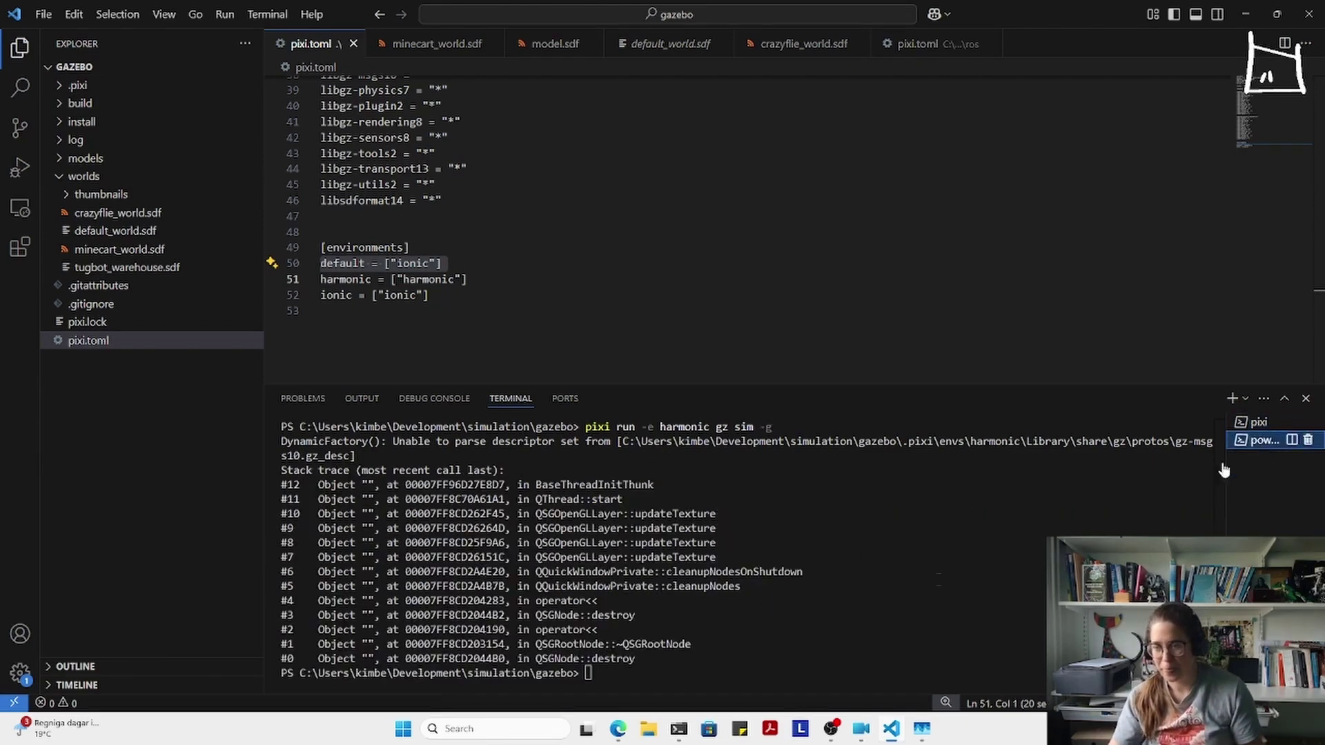
{"action": "type", "text": "pixi run "}
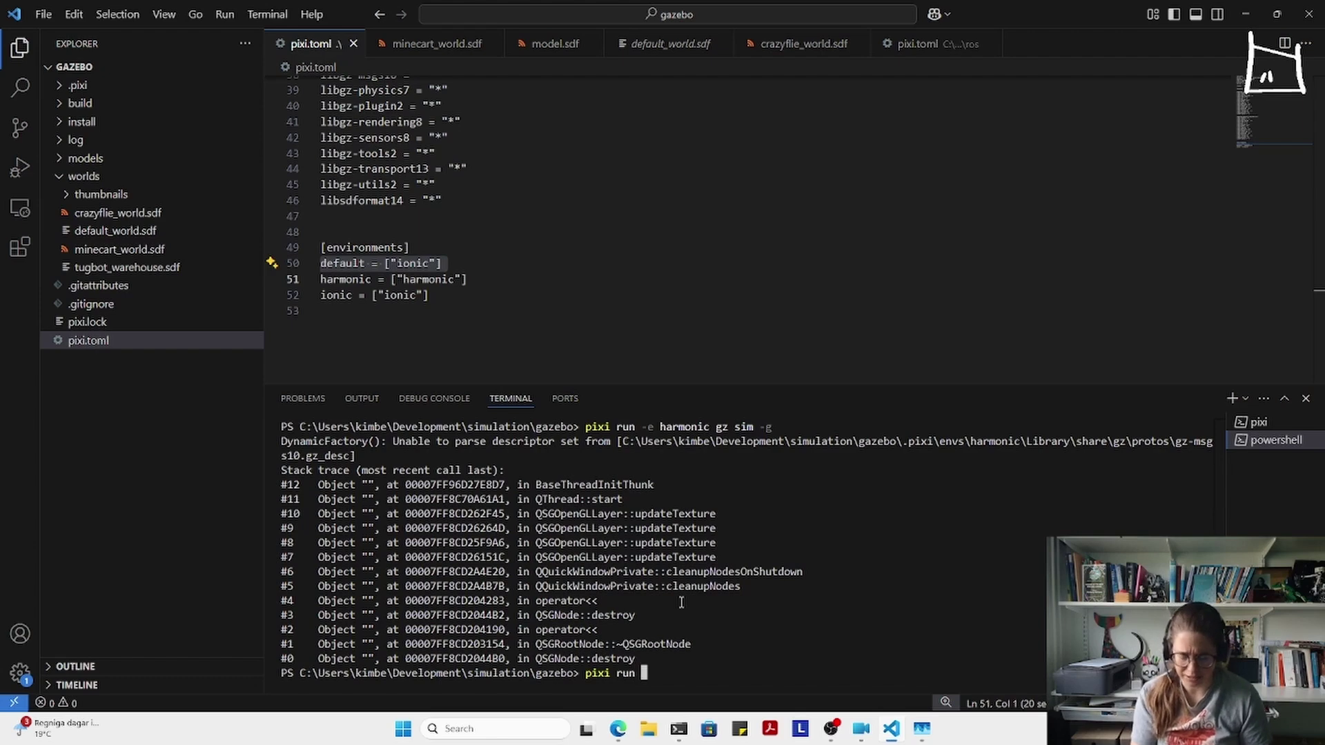
{"action": "type", "text": "gz"}
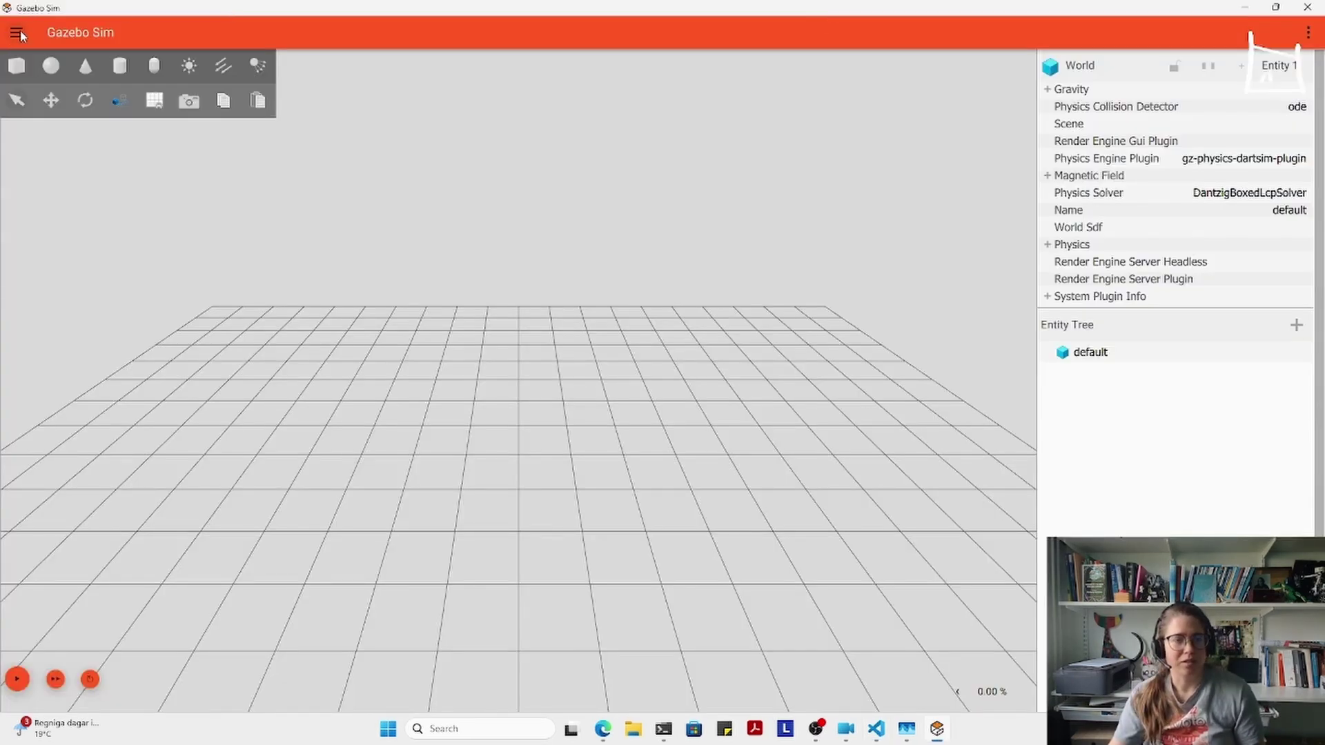
{"action": "left_click", "coordinate": [20, 35]}
{"action": "left_click", "coordinate": [106, 230]}
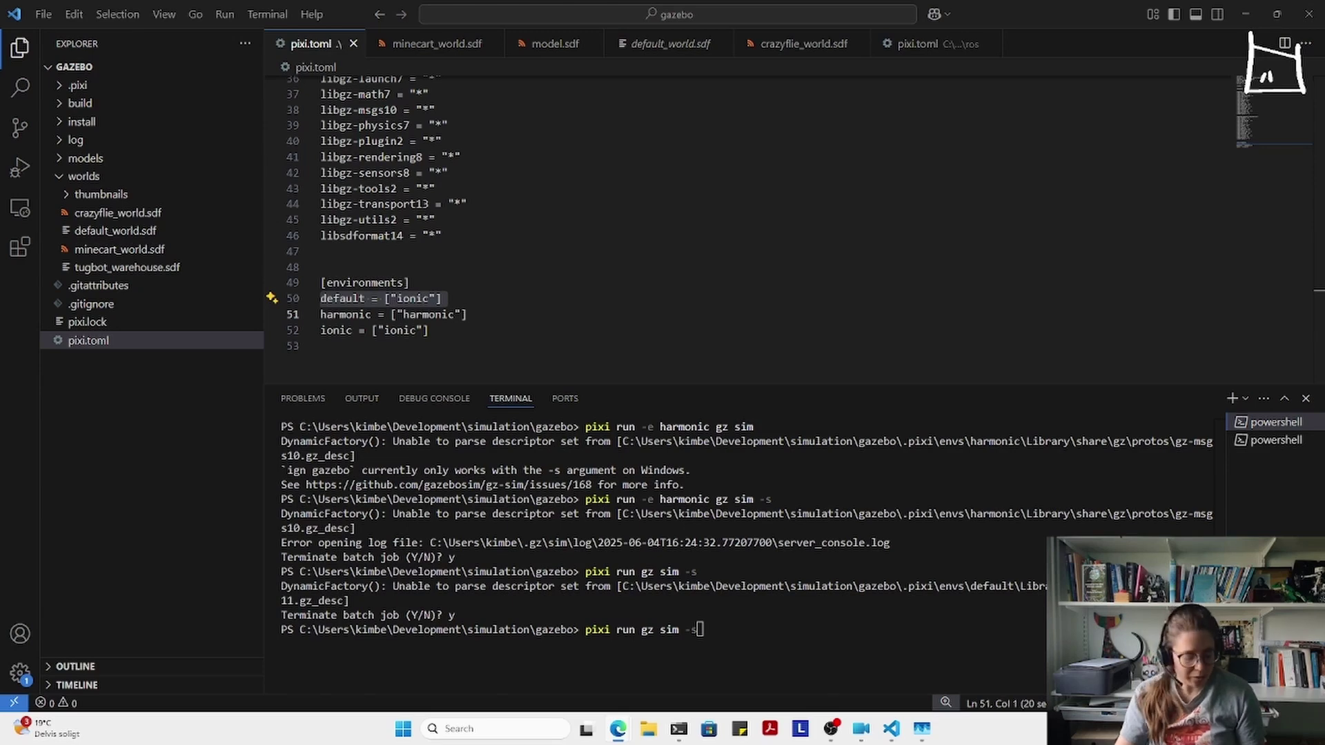
- Clear the recalled "pixi run gz sim -s" command and close both PowerShell terminals
{"action": "double_click", "coordinate": [747, 636]}
{"action": "key", "text": "ctrl+BackSpace"}
{"action": "key", "text": "ctrl+BackSpace"}
{"action": "key", "text": "ctrl+BackSpace"}
{"action": "key", "text": "ctrl+BackSpace"}
{"action": "key", "text": "ctrl+BackSpace"}
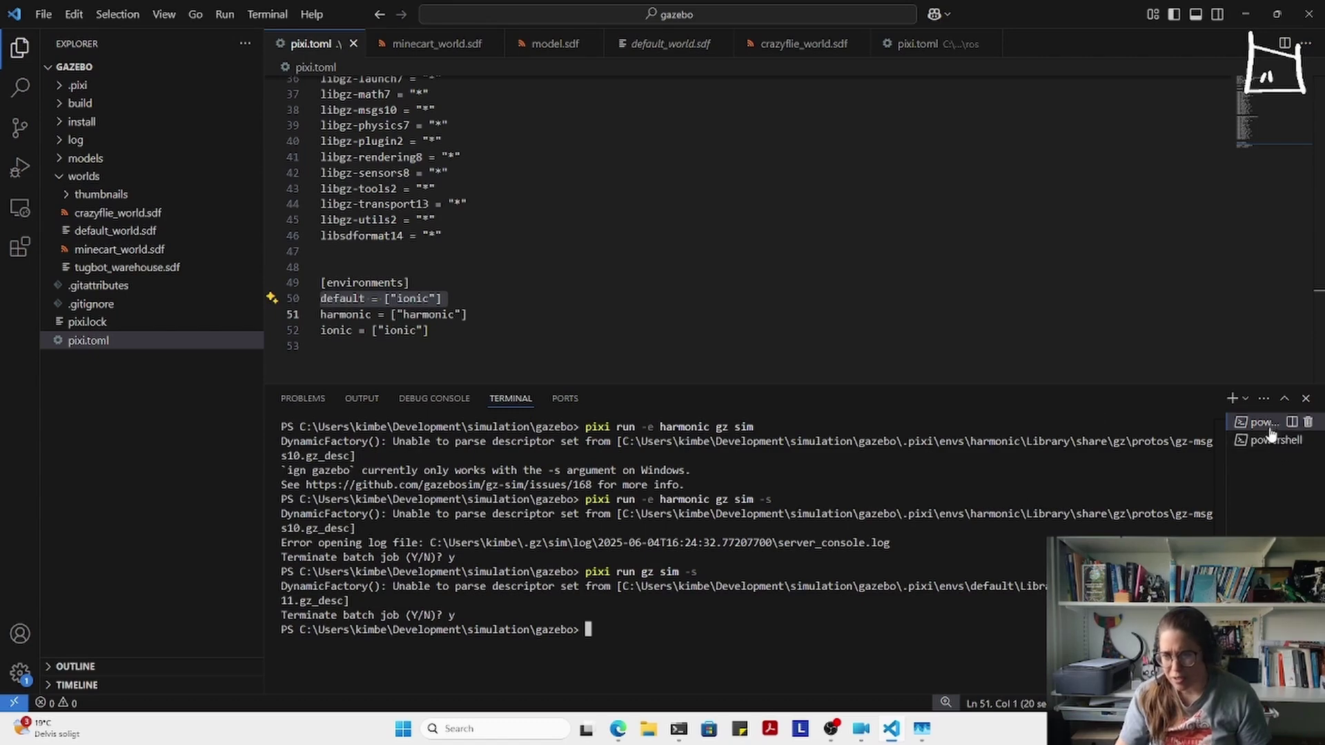
{"action": "left_click", "coordinate": [1314, 439]}
{"action": "left_click", "coordinate": [1315, 423]}
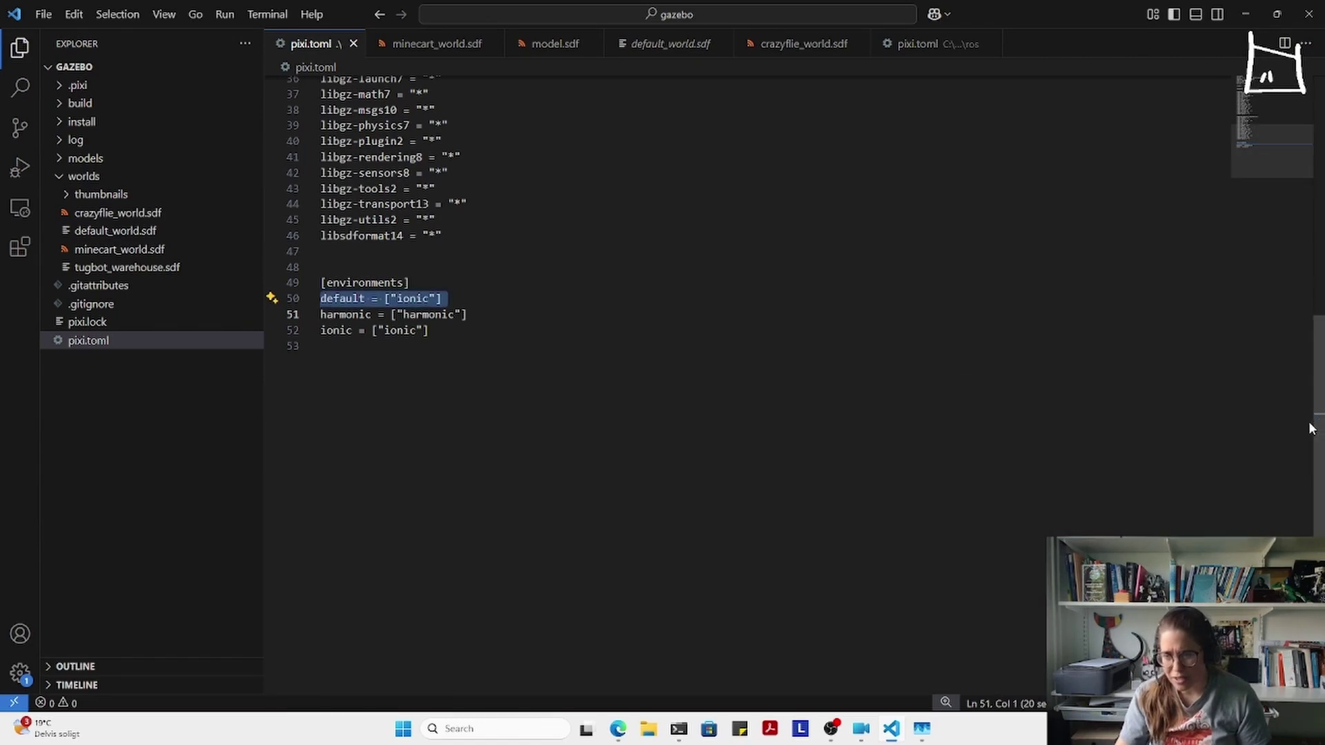
- Open a fresh PowerShell terminal and add a Command Prompt session alongside it
{"action": "key", "text": "ctrl+grave"}
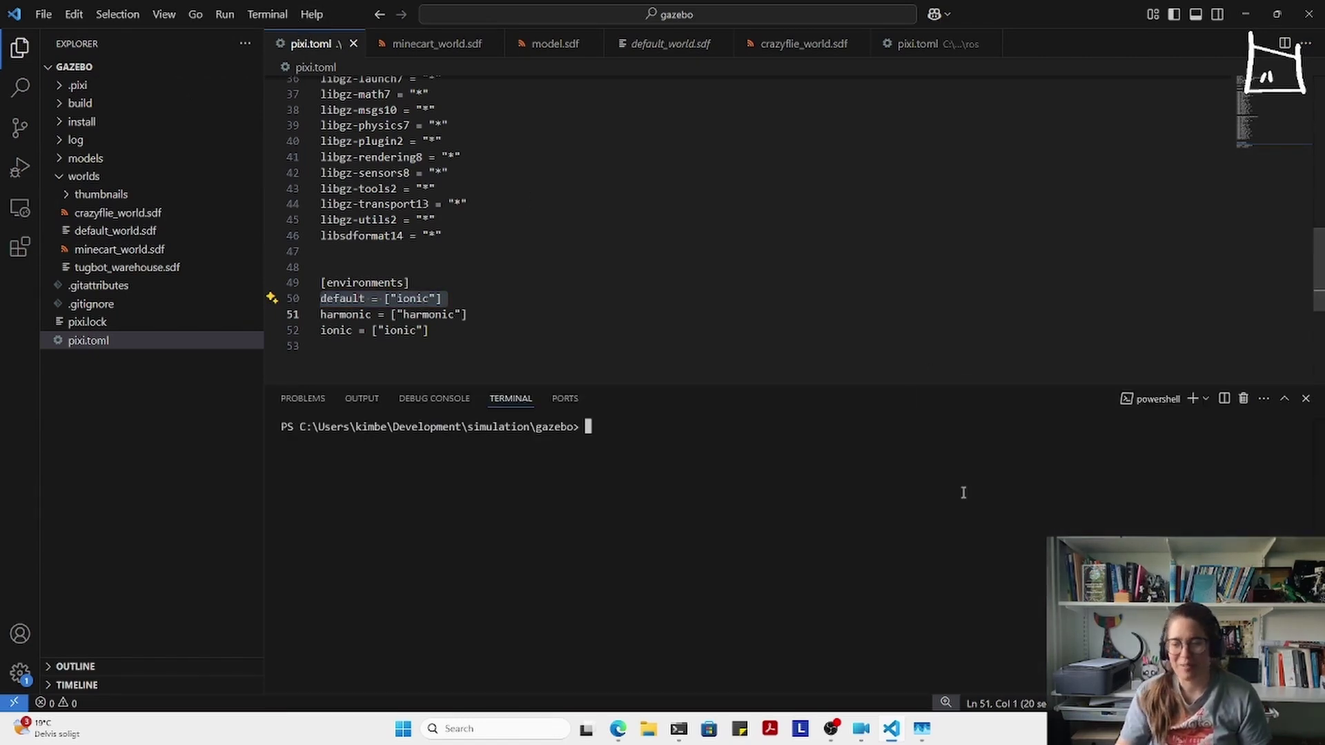
{"action": "left_click", "coordinate": [1205, 399]}
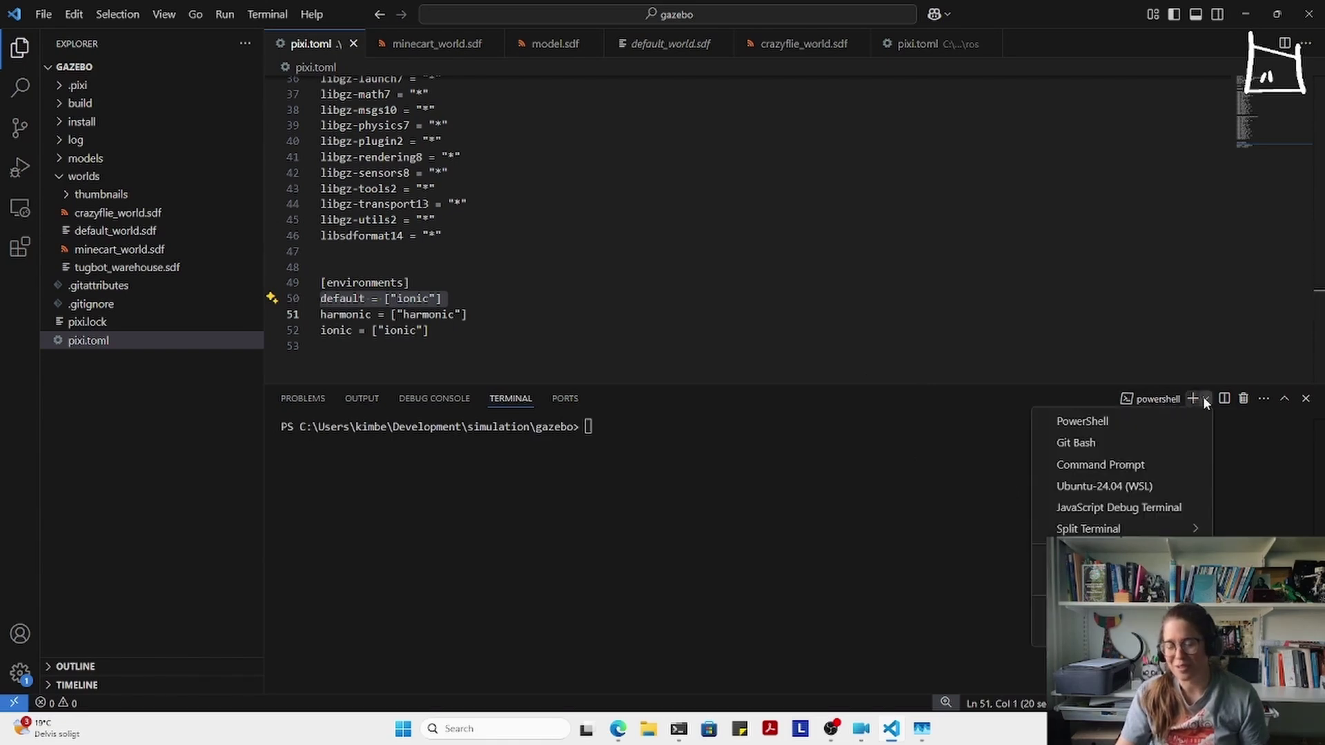
{"action": "left_click", "coordinate": [1154, 463]}
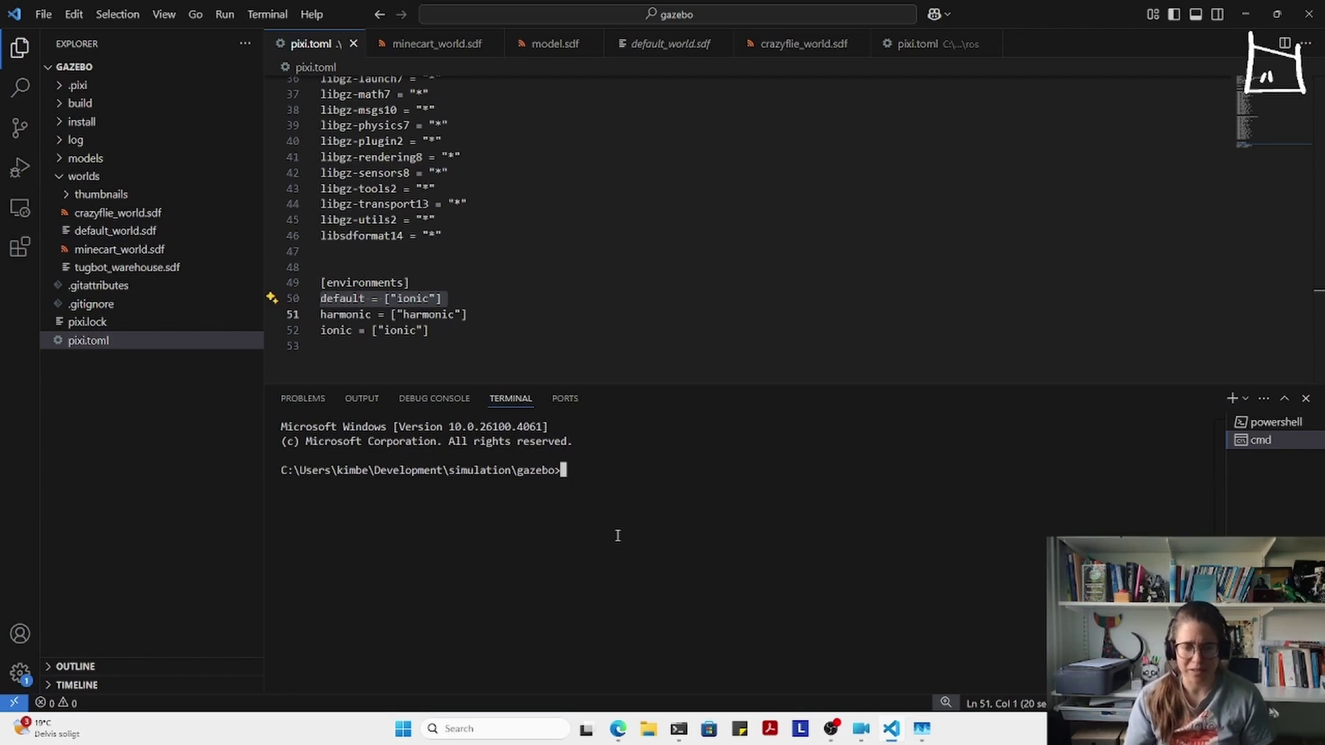
- Set the GZ_SIM_RESOURCE_PATH variable in the Command Prompt session to the full path of the gazebo project's models folder
{"action": "type", "text": "set"}
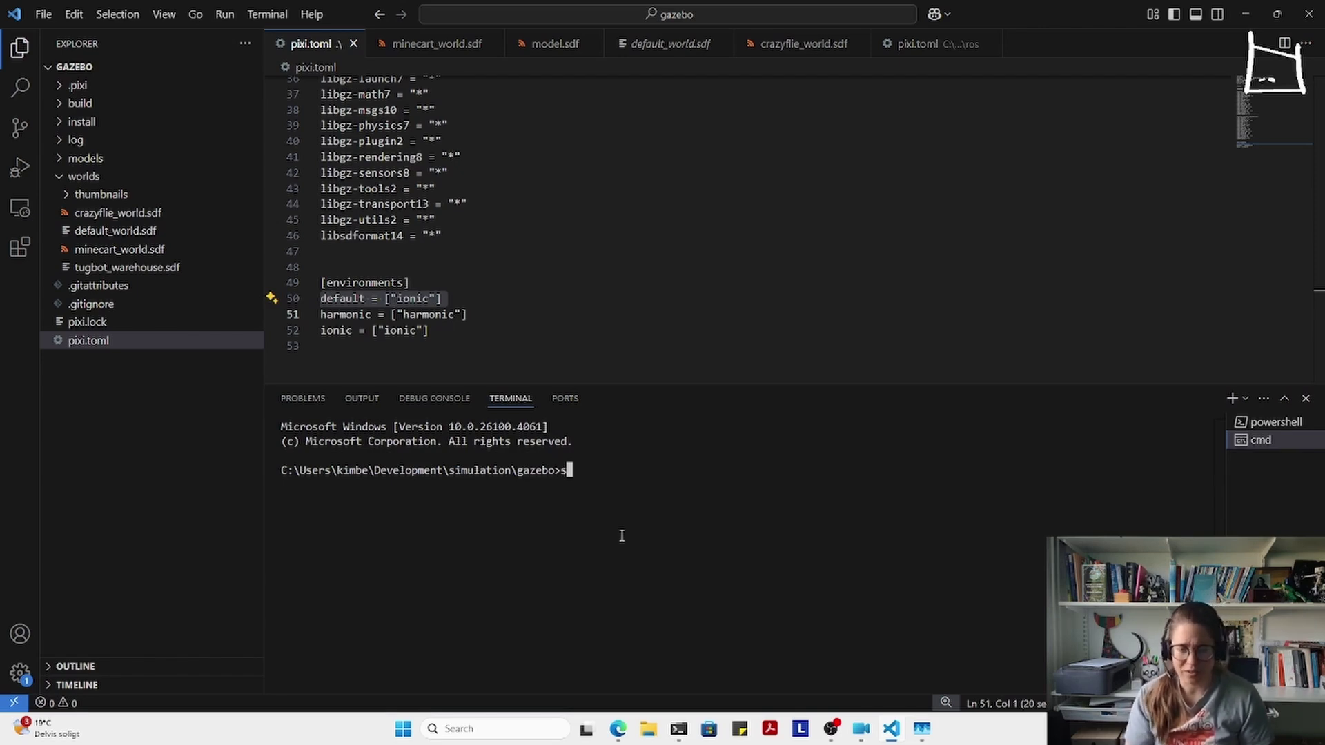
{"action": "left_click", "coordinate": [686, 481]}
{"action": "type", "text": "GZ_SIM_RESOURCE_PATH"}
{"action": "type", "text": "="}
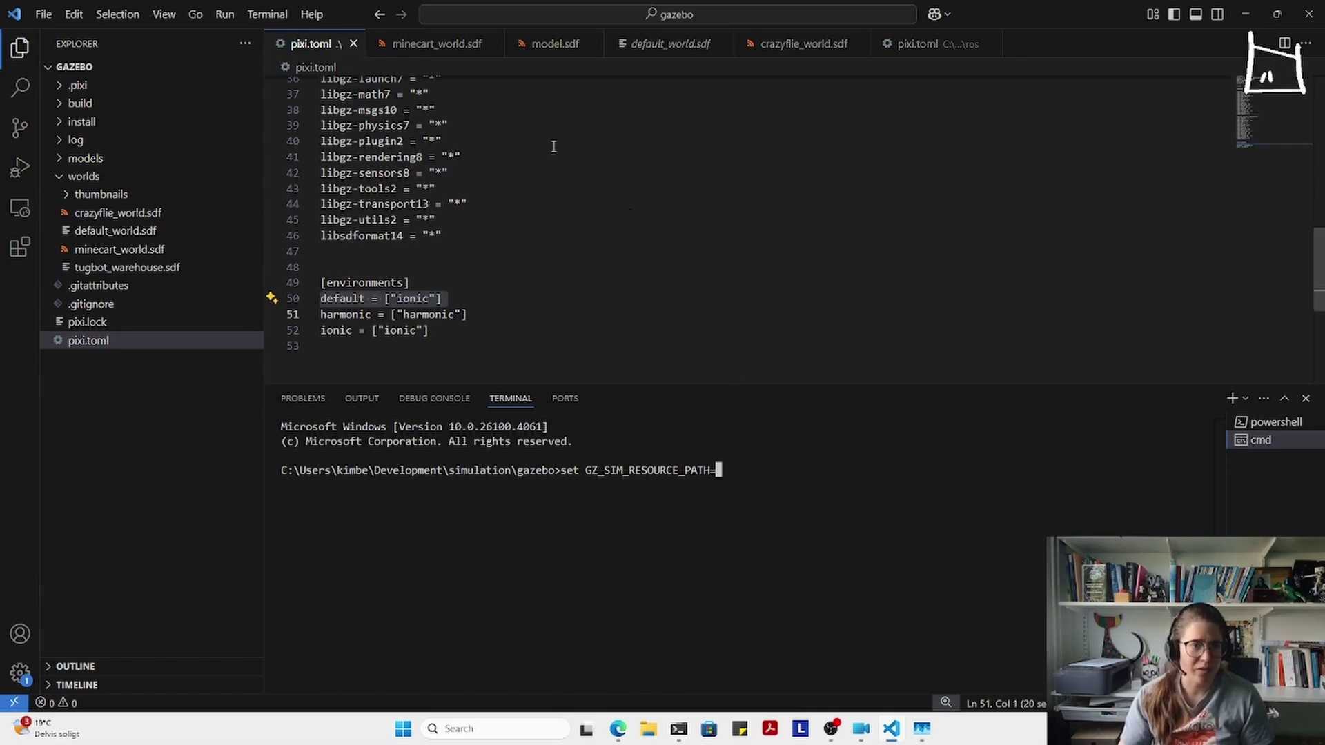
{"action": "left_click", "coordinate": [83, 160]}
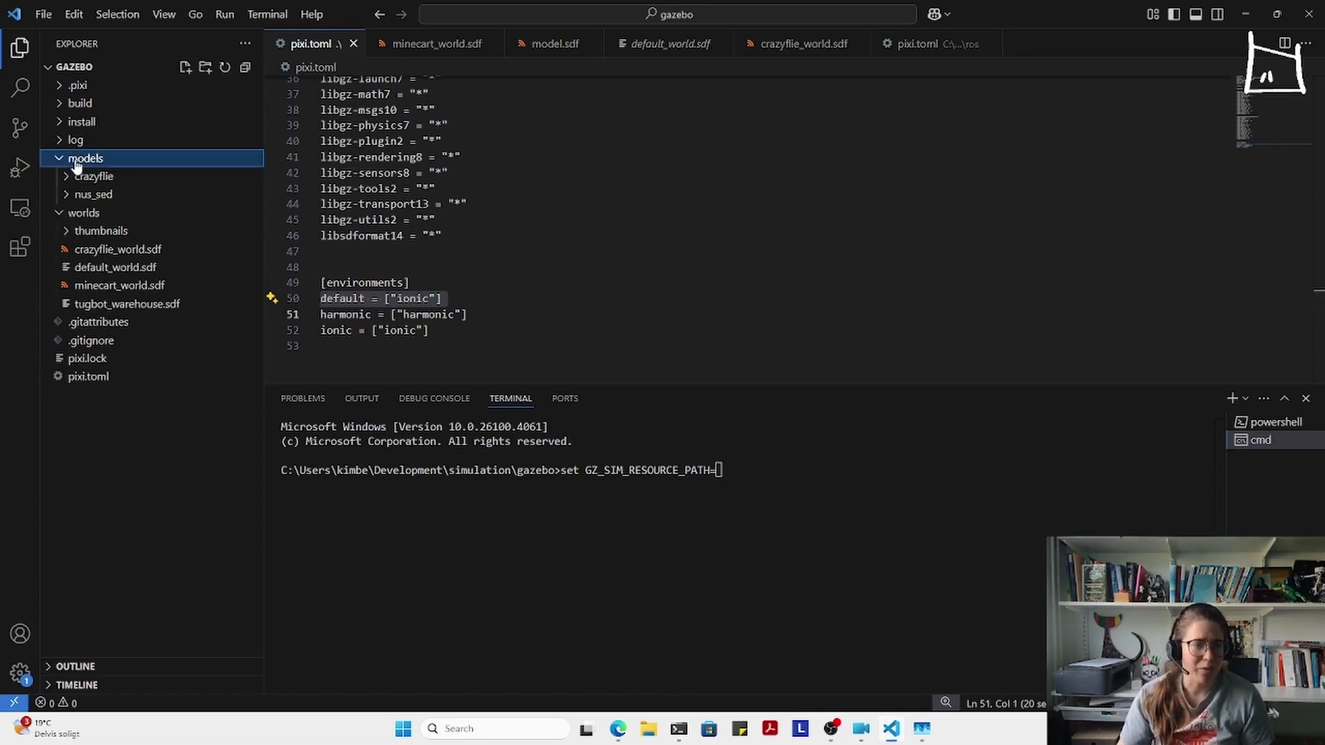
{"action": "right_click", "coordinate": [82, 162]}
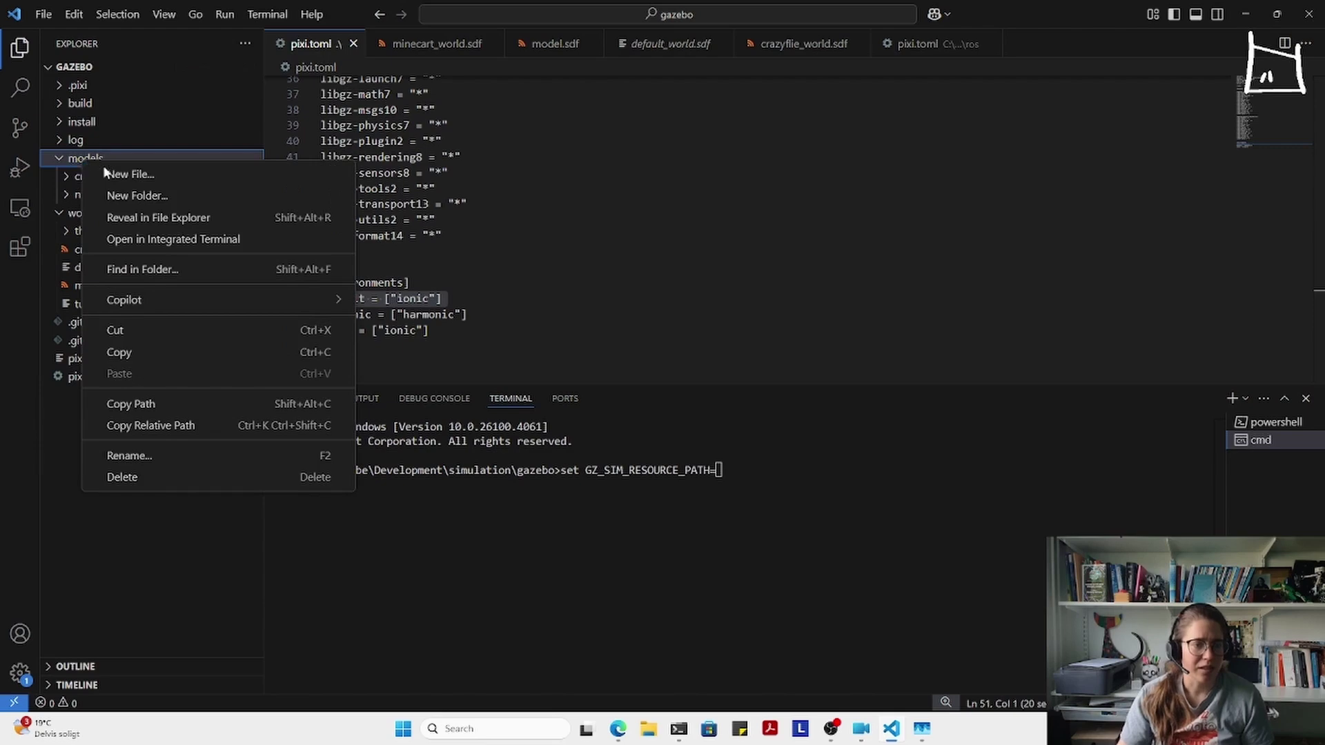
{"action": "left_click", "coordinate": [187, 404]}
{"action": "left_click", "coordinate": [793, 478]}
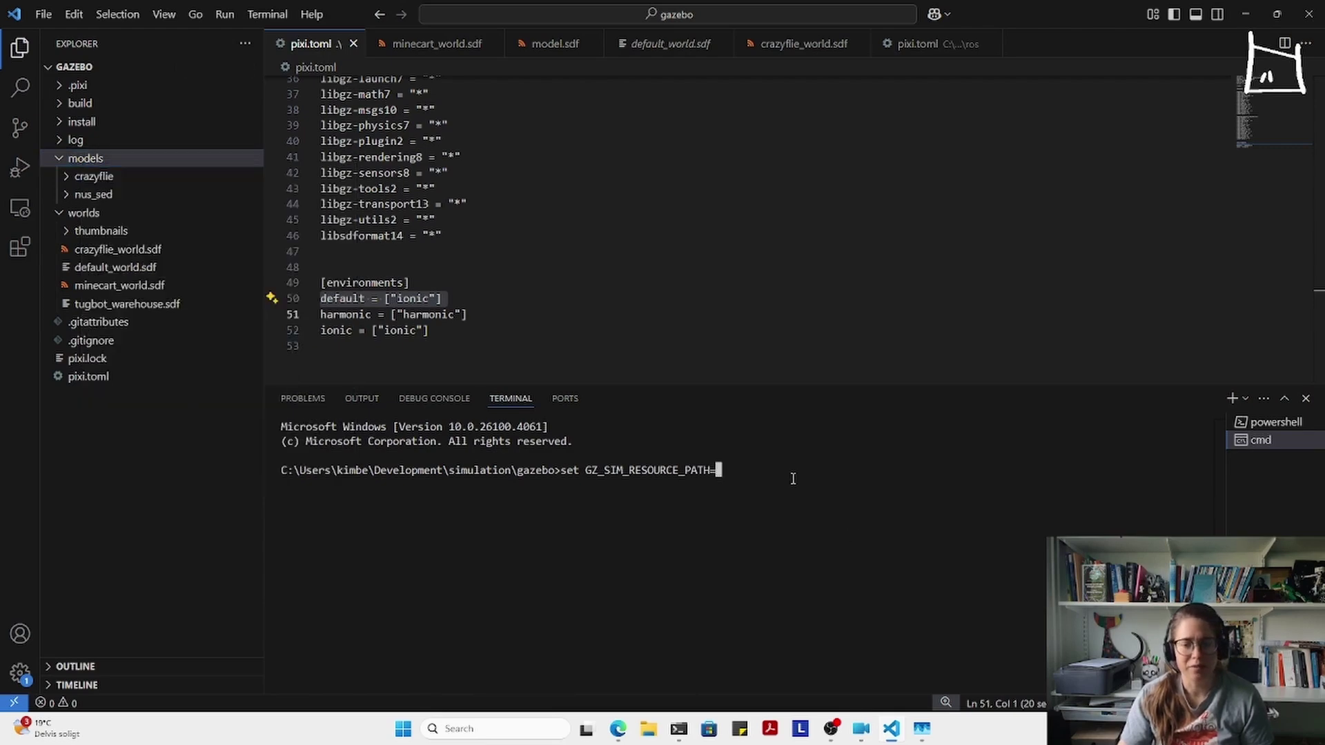
{"action": "key", "text": "ctrl+v"}
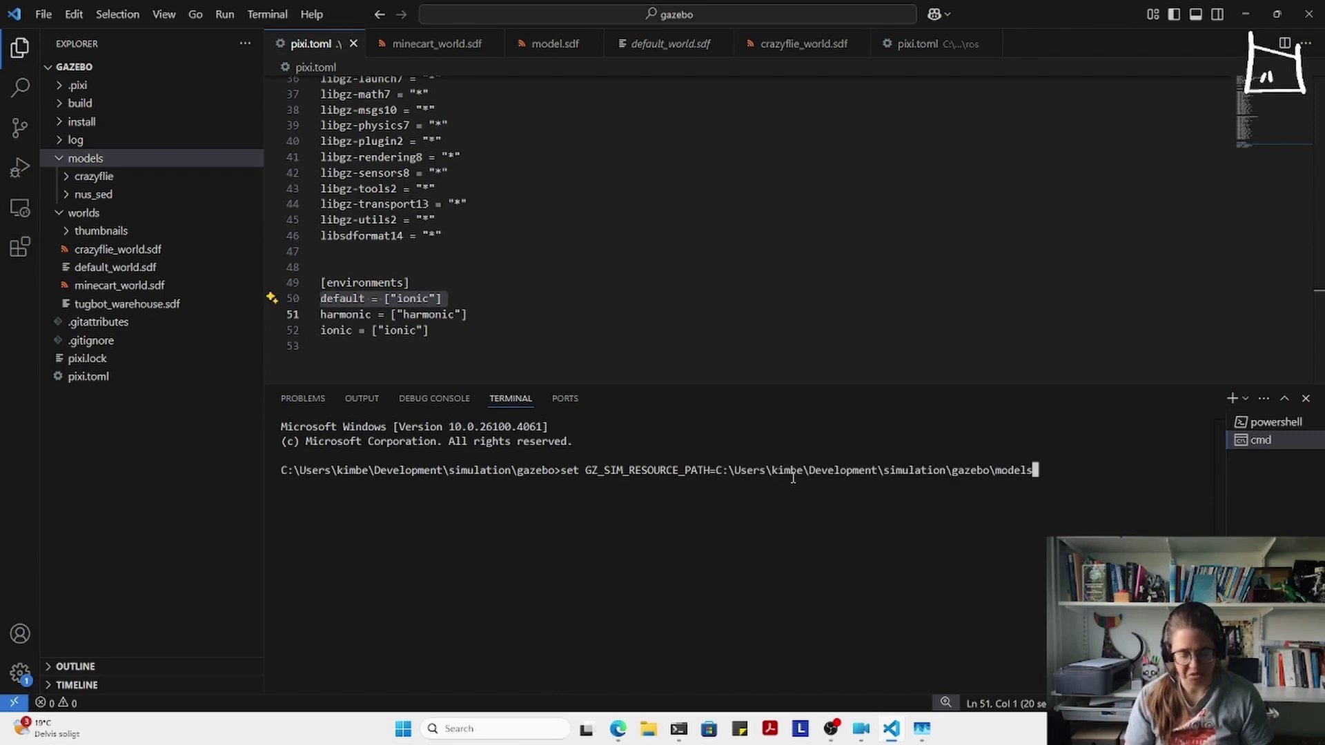
{"action": "key", "text": "Return"}
- Start the Gazebo server in the Command Prompt session with "pixi run gz sim -s"
{"action": "type", "text": "pixi run "}
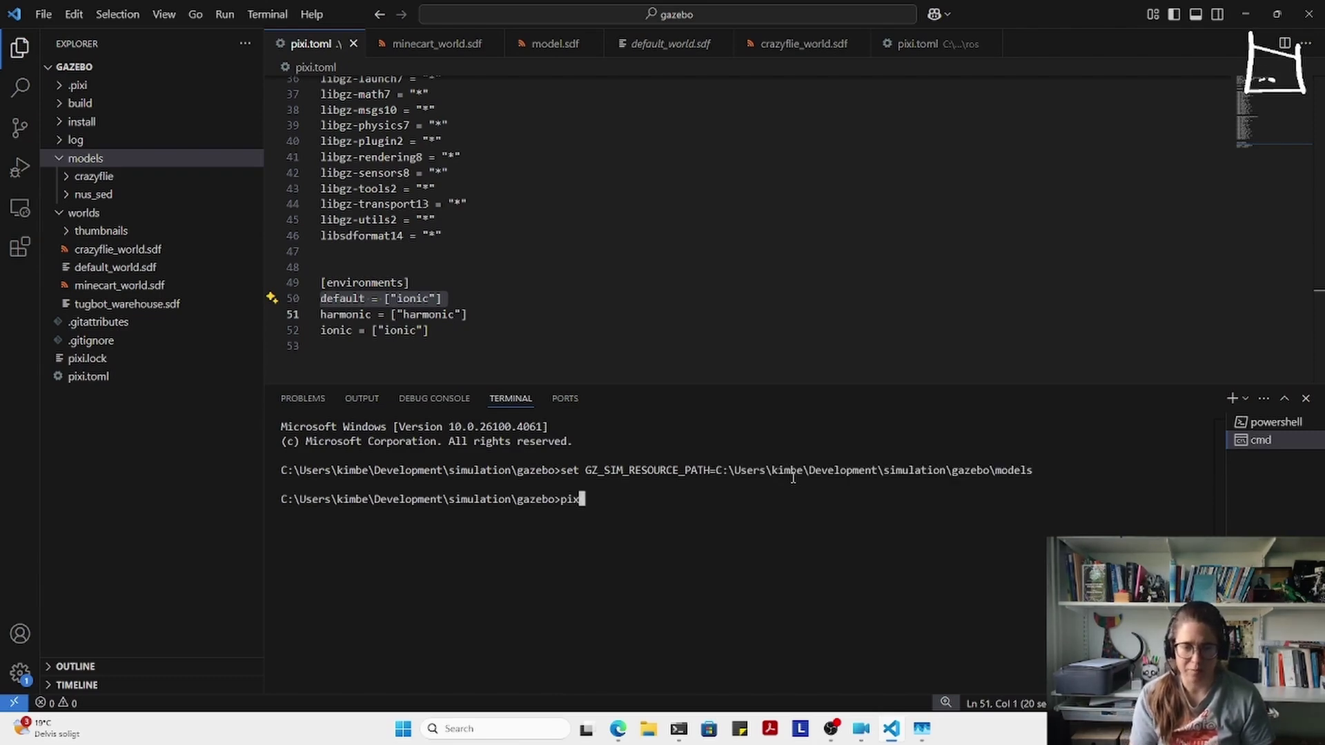
{"action": "type", "text": "gz sim -"}
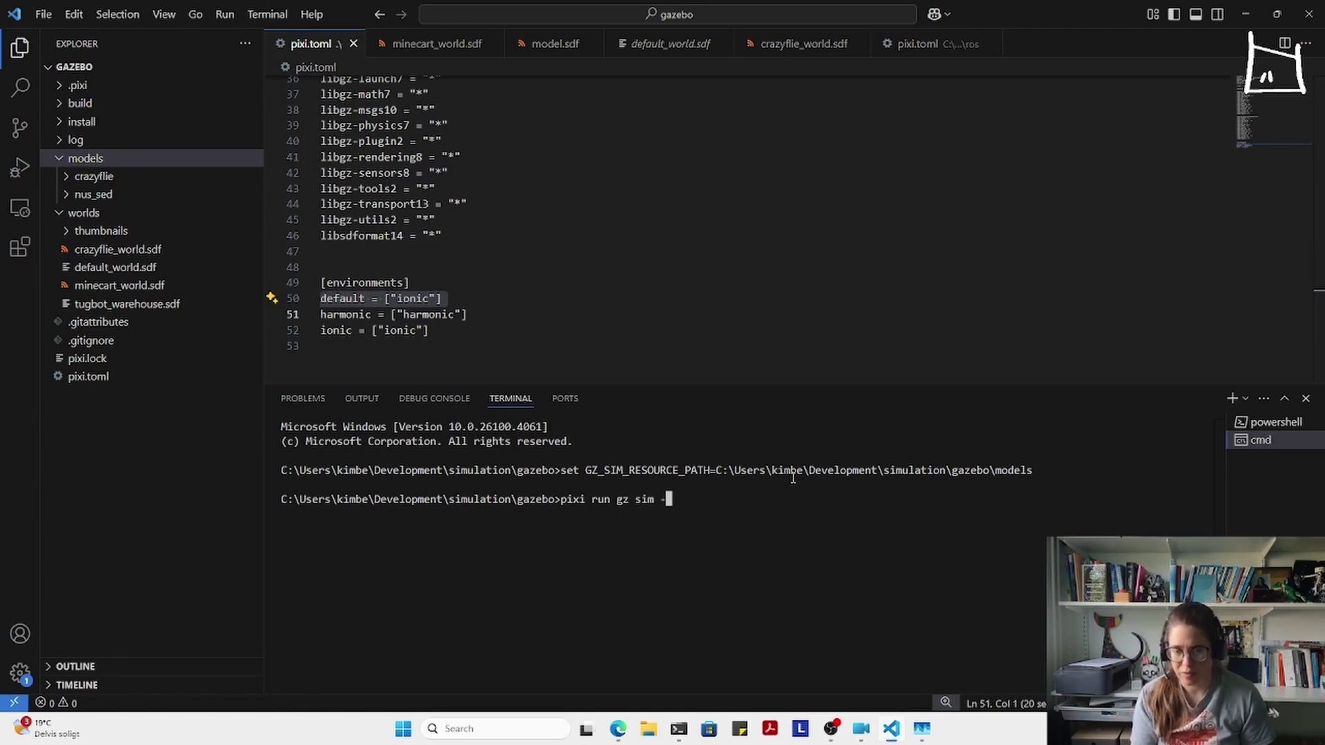
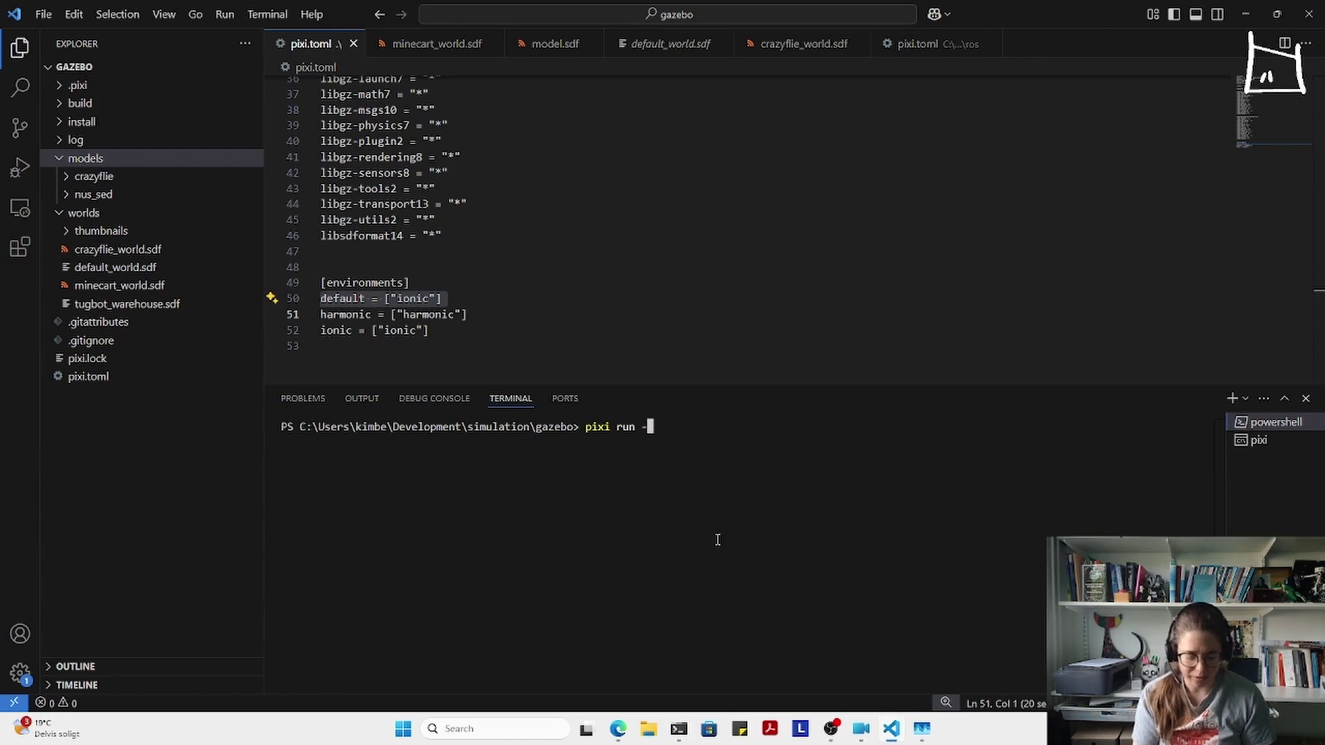
- Start the Gazebo client in the PowerShell session with "pixi run gz sim -g" and maximize its window
{"action": "key", "text": "BackSpace"}
{"action": "type", "text": "gz sim -"}
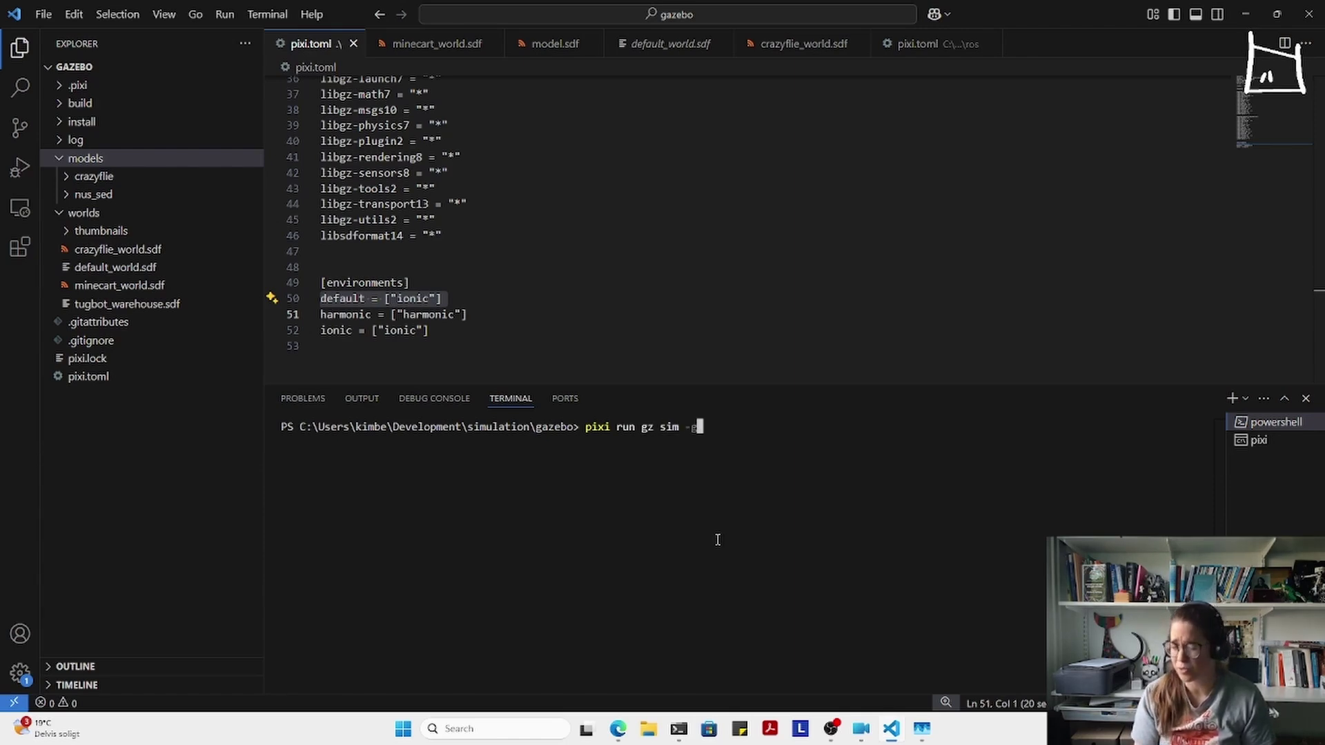
{"action": "type", "text": "g"}
{"action": "key", "text": "Return"}
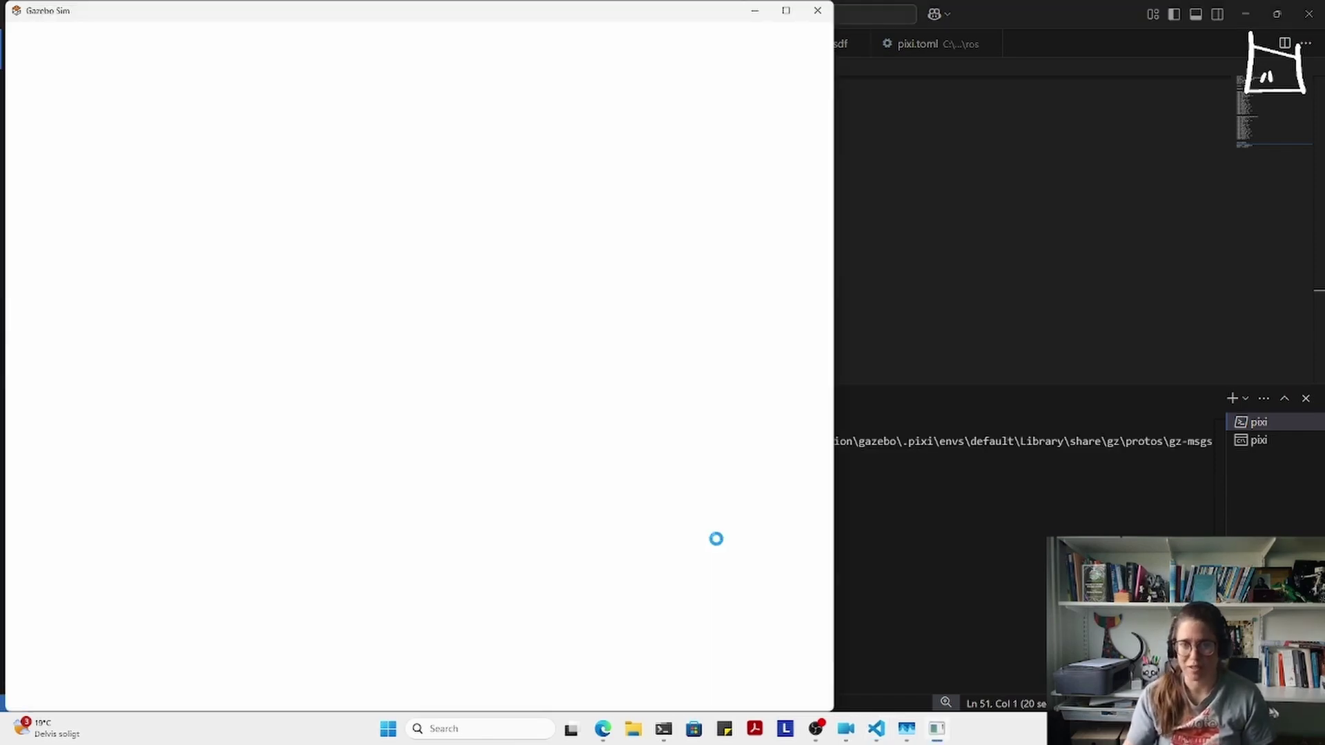
{"action": "left_click", "coordinate": [785, 10]}
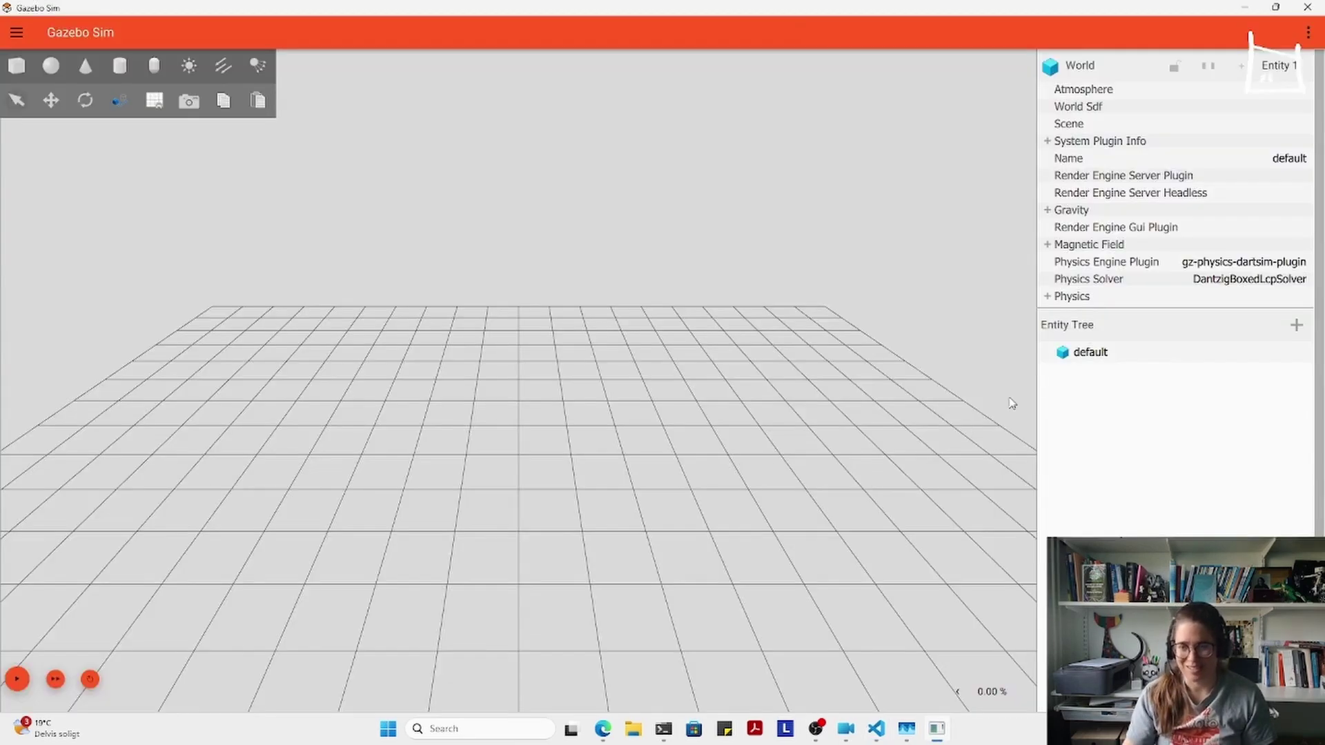
- Minimize Gazebo Sim and terminate the server's batch job in the Command Prompt session, answering the confirmation with "y"
{"action": "left_click", "coordinate": [1246, 10]}
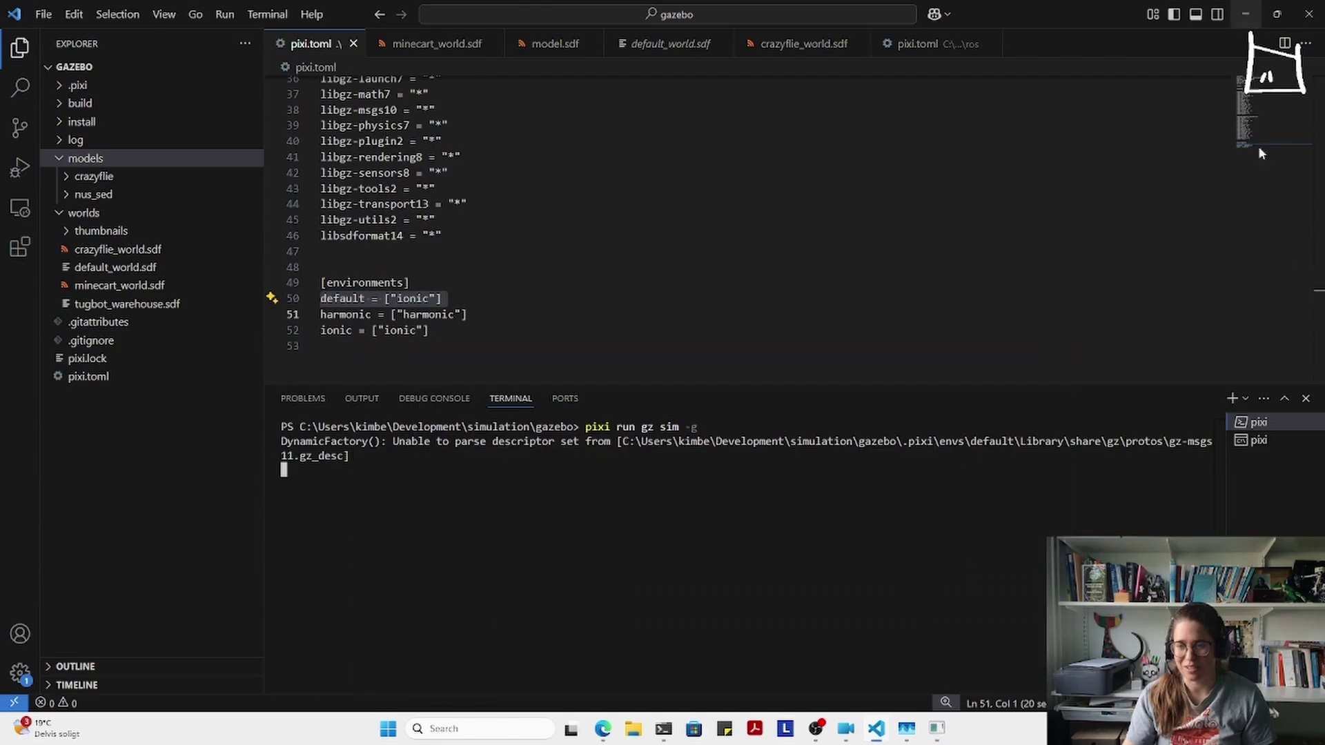
{"action": "left_click", "coordinate": [886, 552]}
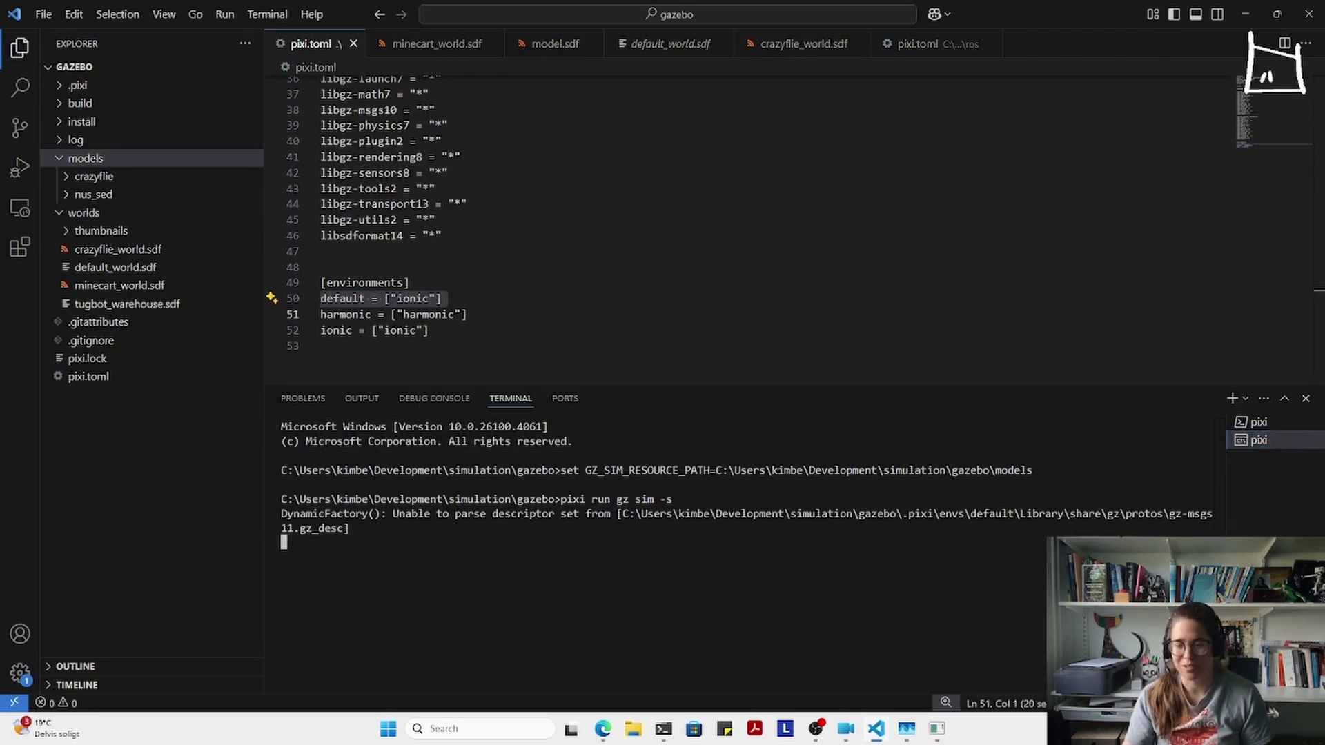
{"action": "key", "text": "ctrl+c"}
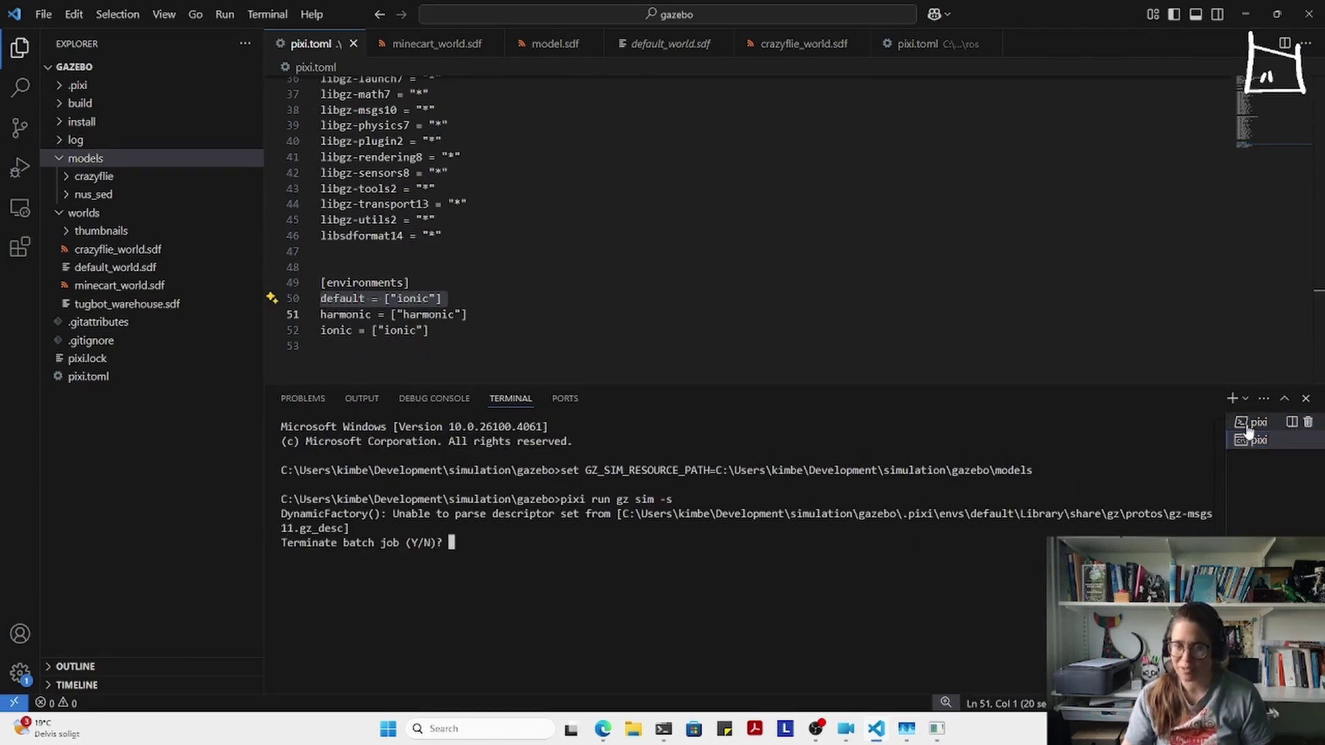
{"action": "type", "text": "y"}
{"action": "key", "text": "Return"}
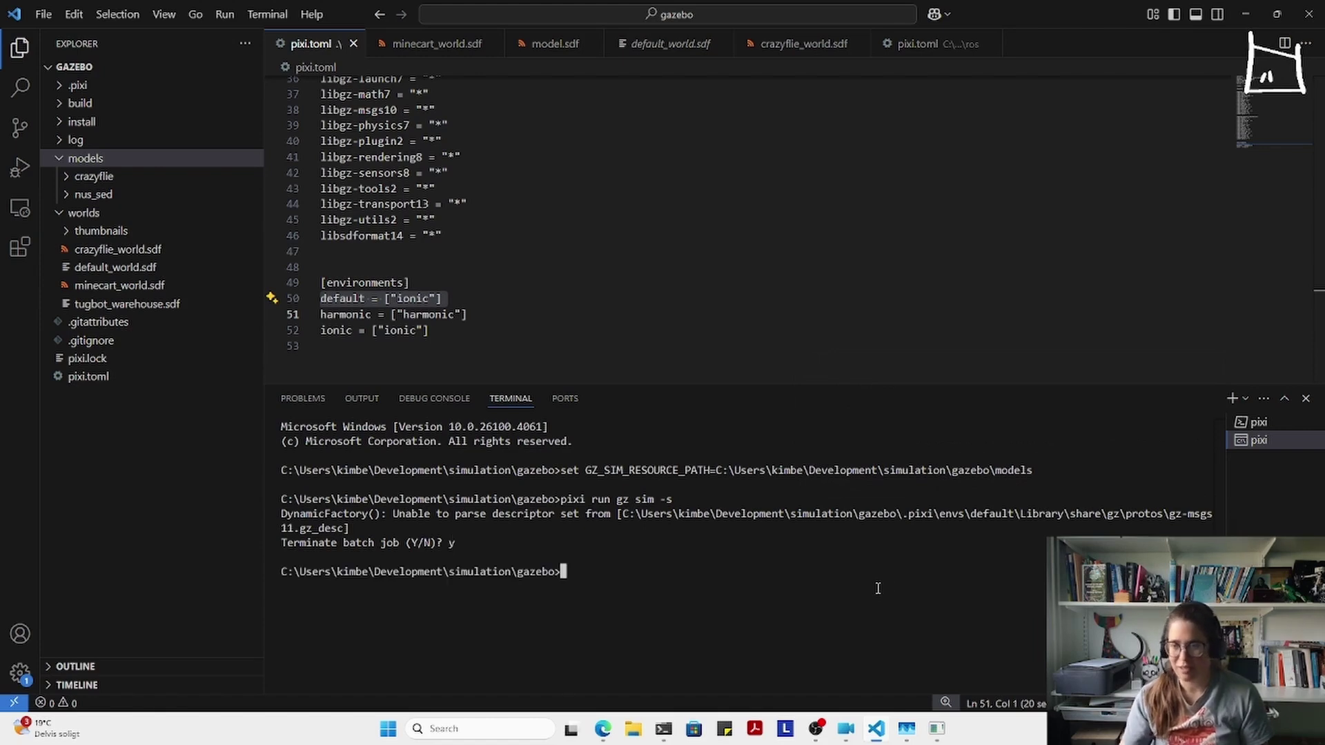
- Terminate the Gazebo client's batch job in the PowerShell session, answering the confirmation with "y"
{"action": "key", "text": "ctrl+Page_Up"}
{"action": "left_click", "coordinate": [936, 557]}
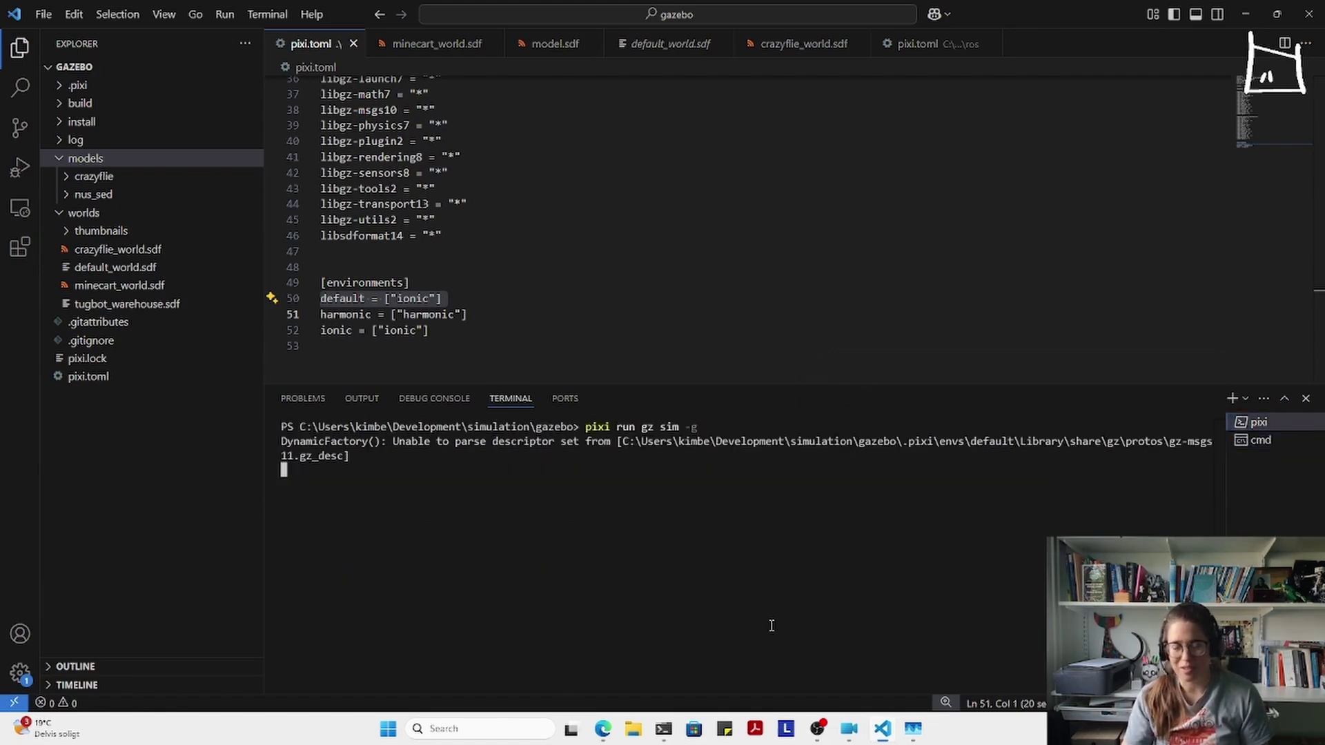
{"action": "key", "text": "ctrl+c"}
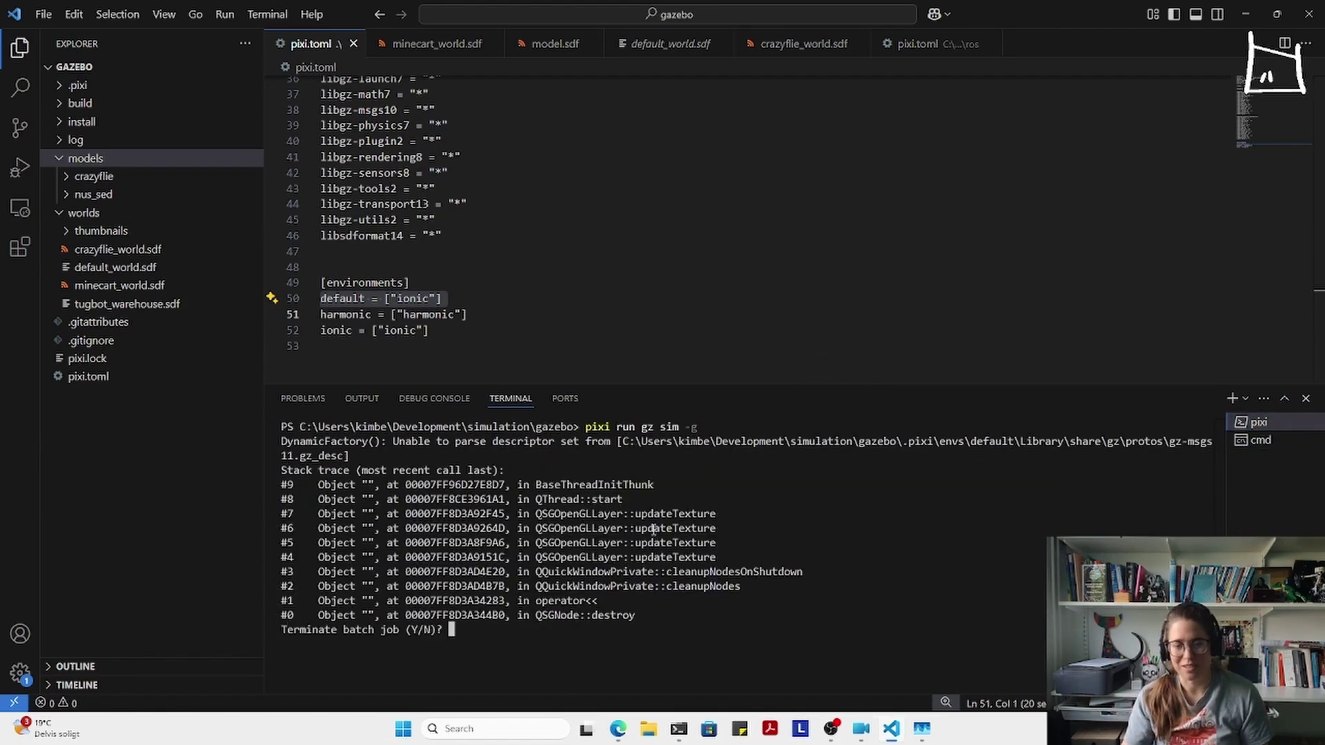
{"action": "type", "text": "y"}
{"action": "key", "text": "Return"}
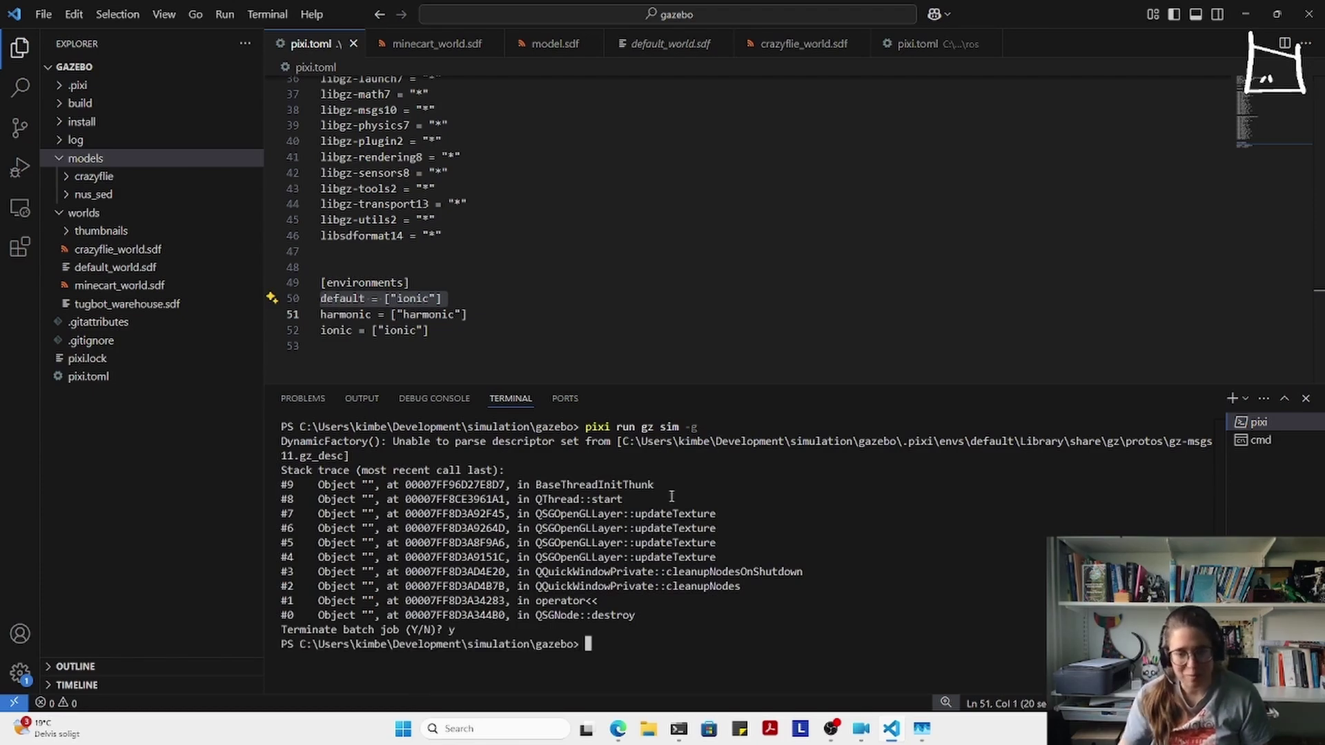
- Start the Gazebo server with the Crazyflie world in the Command Prompt session using "pixi run gz sim -s worlds\crazyflie_world.sdf"
{"action": "left_click", "coordinate": [1260, 440]}
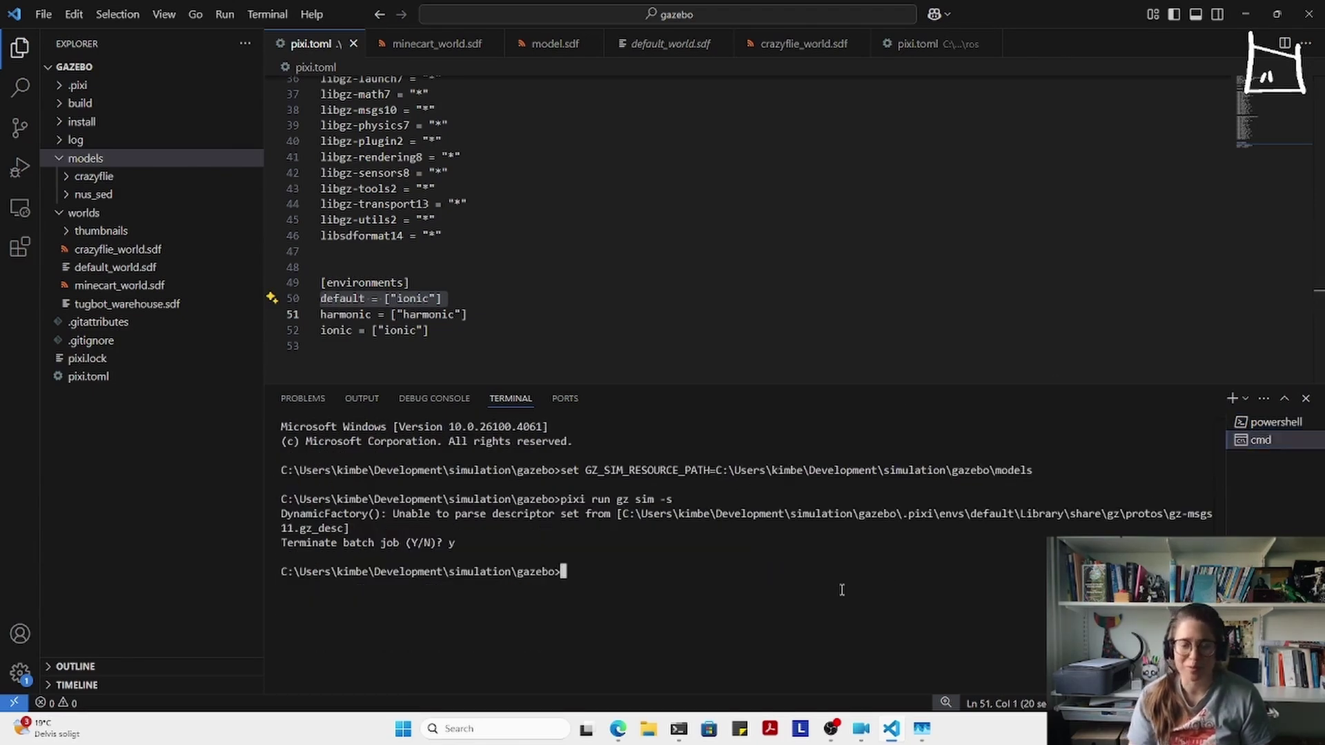
{"action": "key", "text": "Up"}
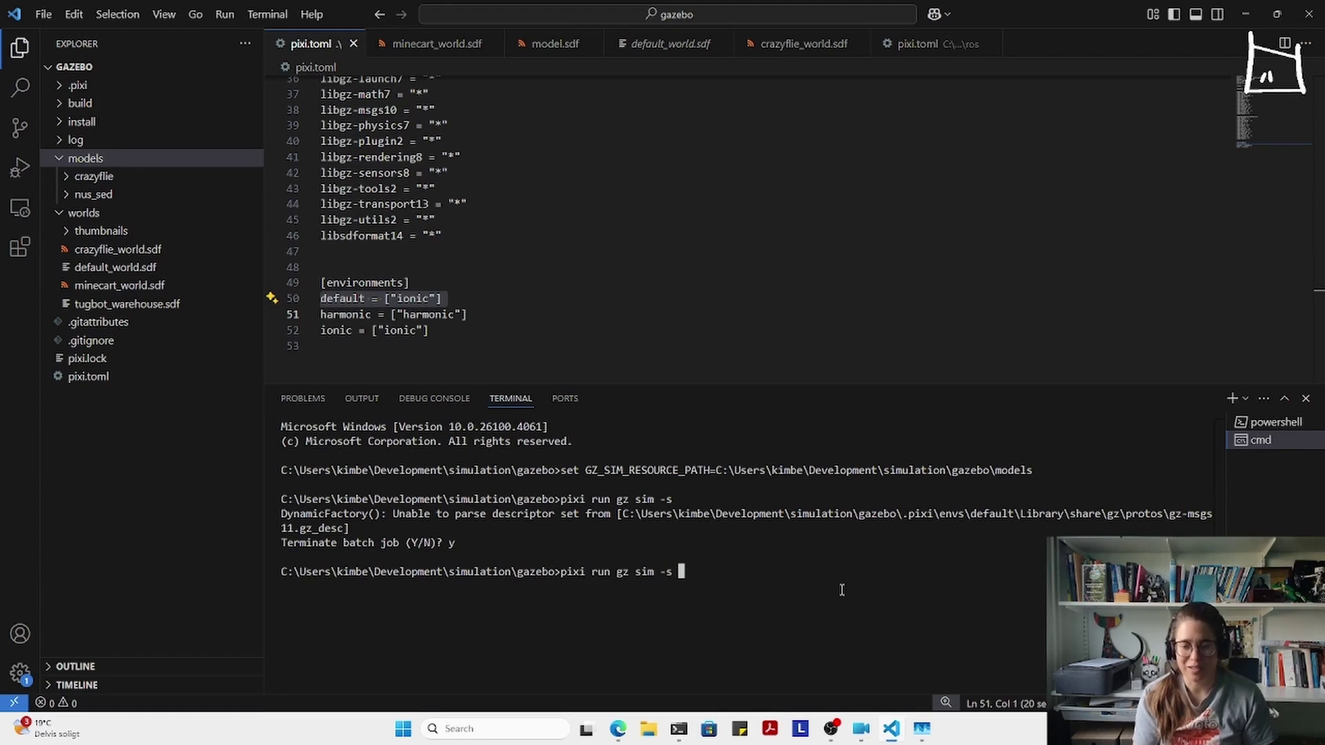
{"action": "type", "text": "world"}
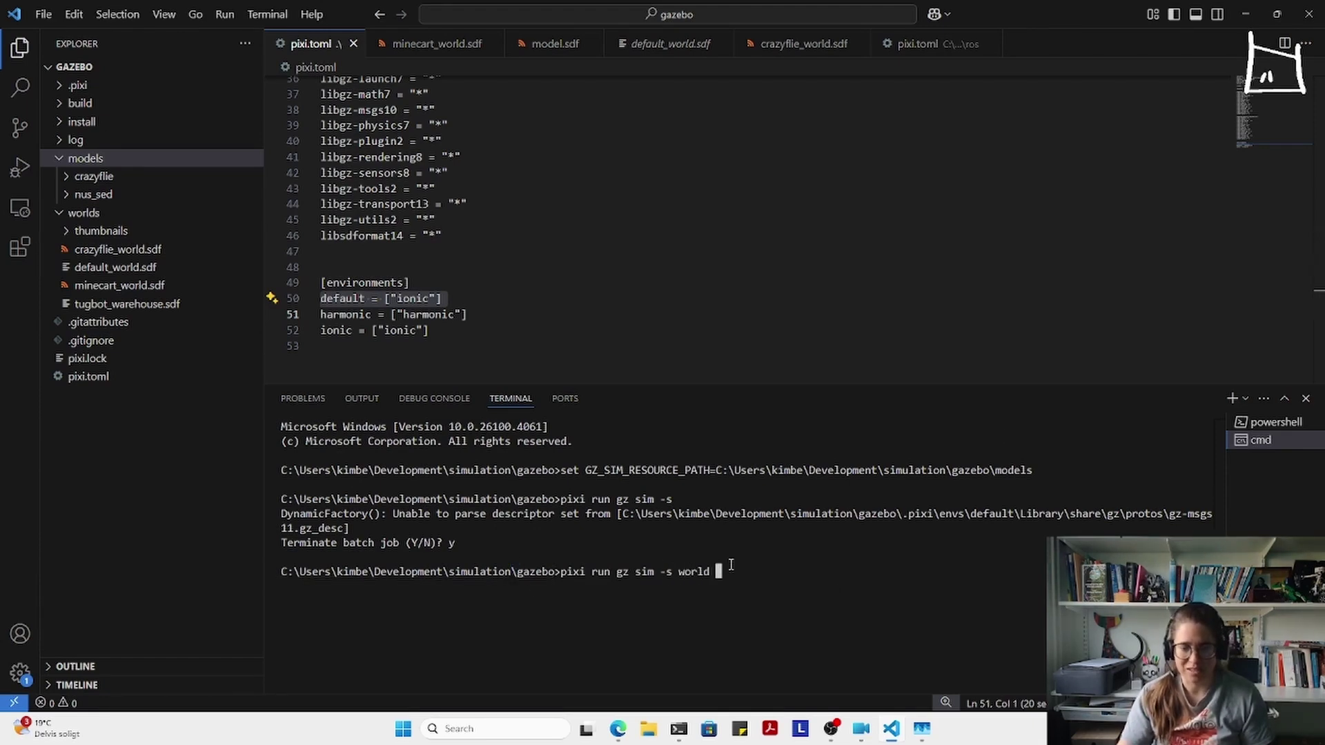
{"action": "key", "text": "BackSpace"}
{"action": "type", "text": "\\"}
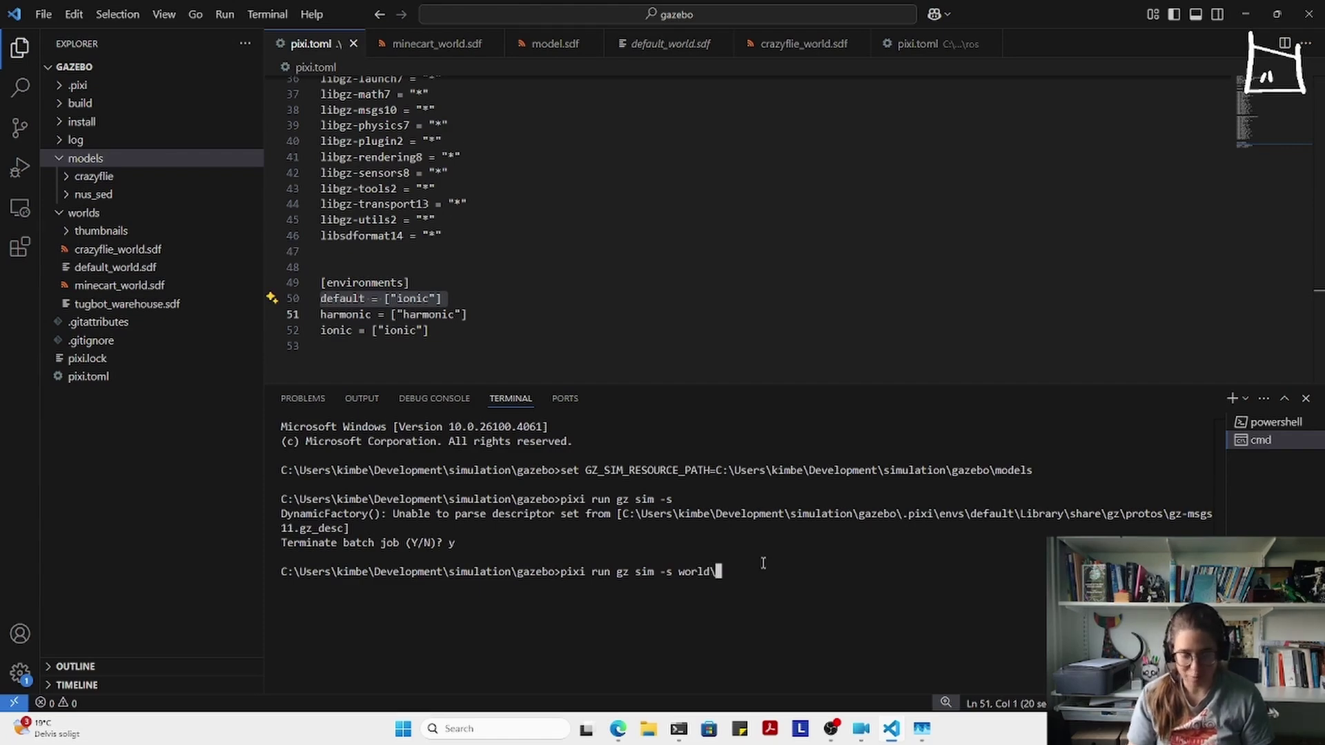
{"action": "type", "text": "cr"}
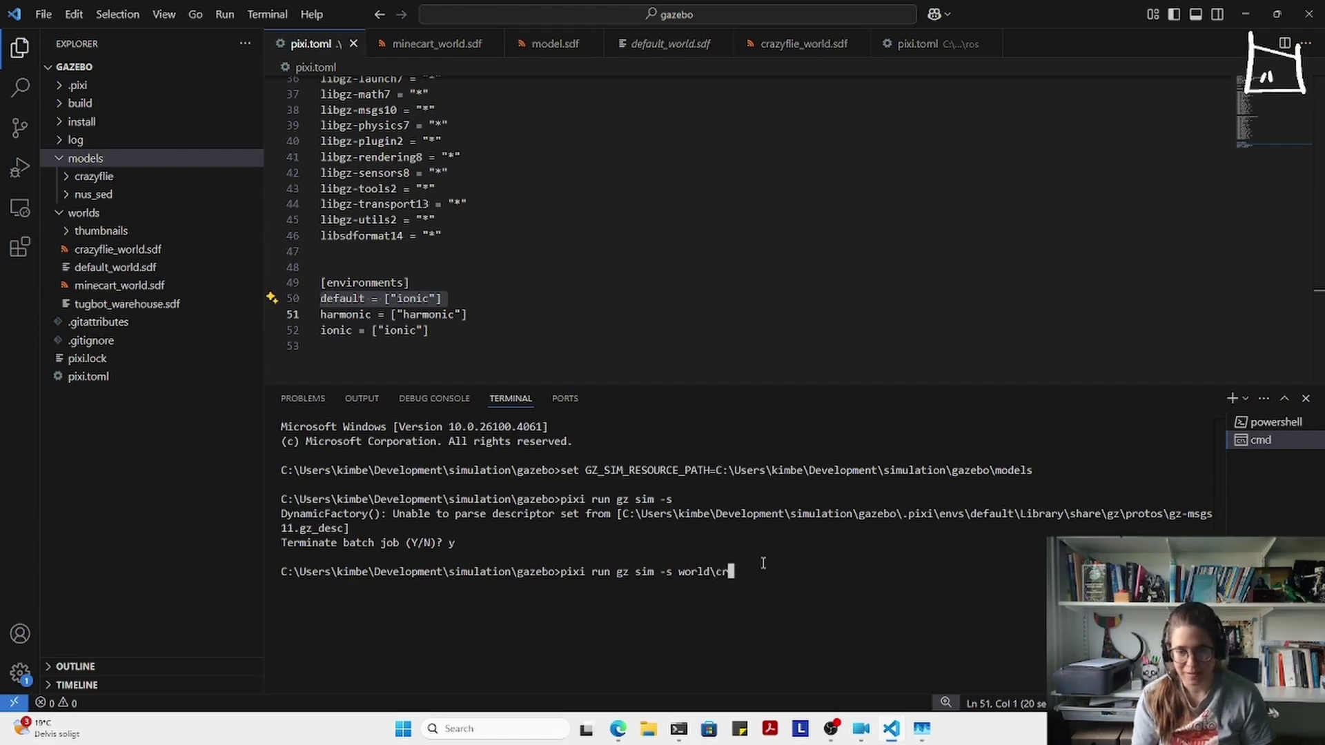
{"action": "key", "text": "BackSpace"}
{"action": "key", "text": "BackSpace"}
{"action": "key", "text": "BackSpace"}
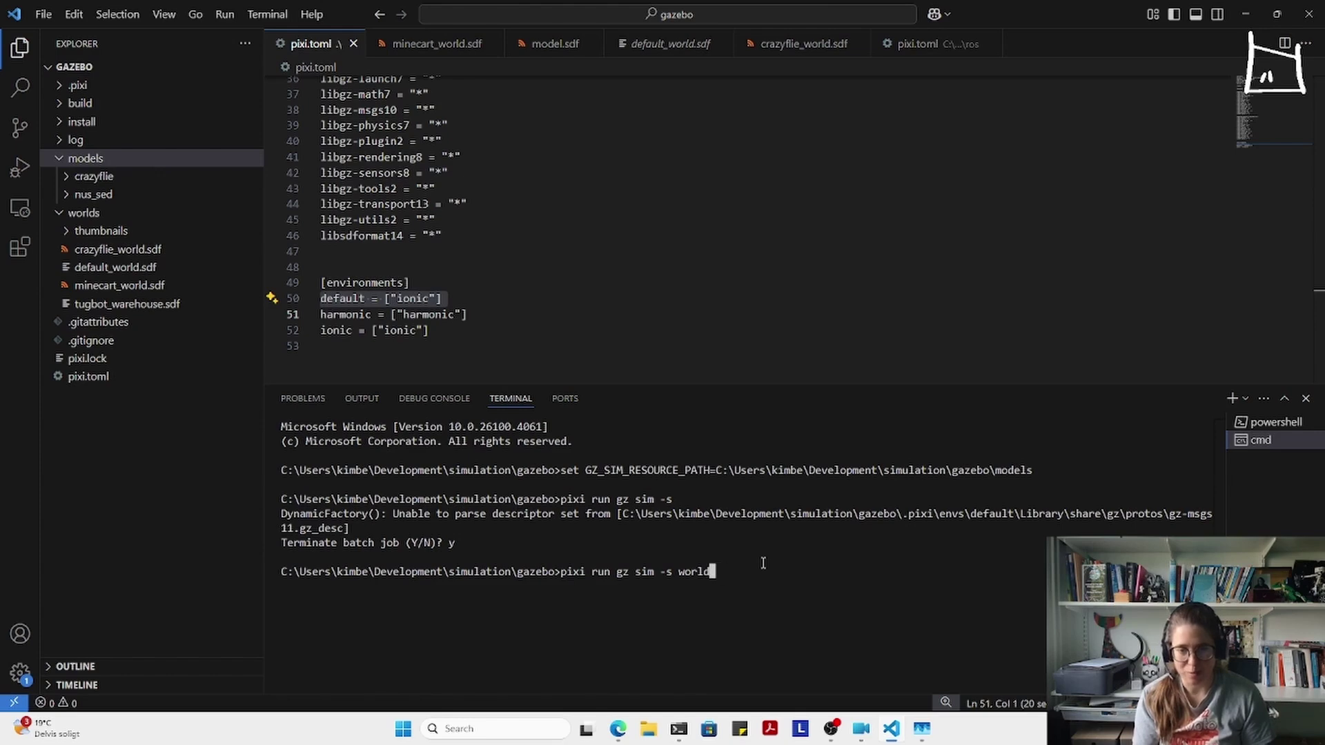
{"action": "type", "text": "s\\"}
{"action": "key", "text": "Tab"}
{"action": "key", "text": "Return"}
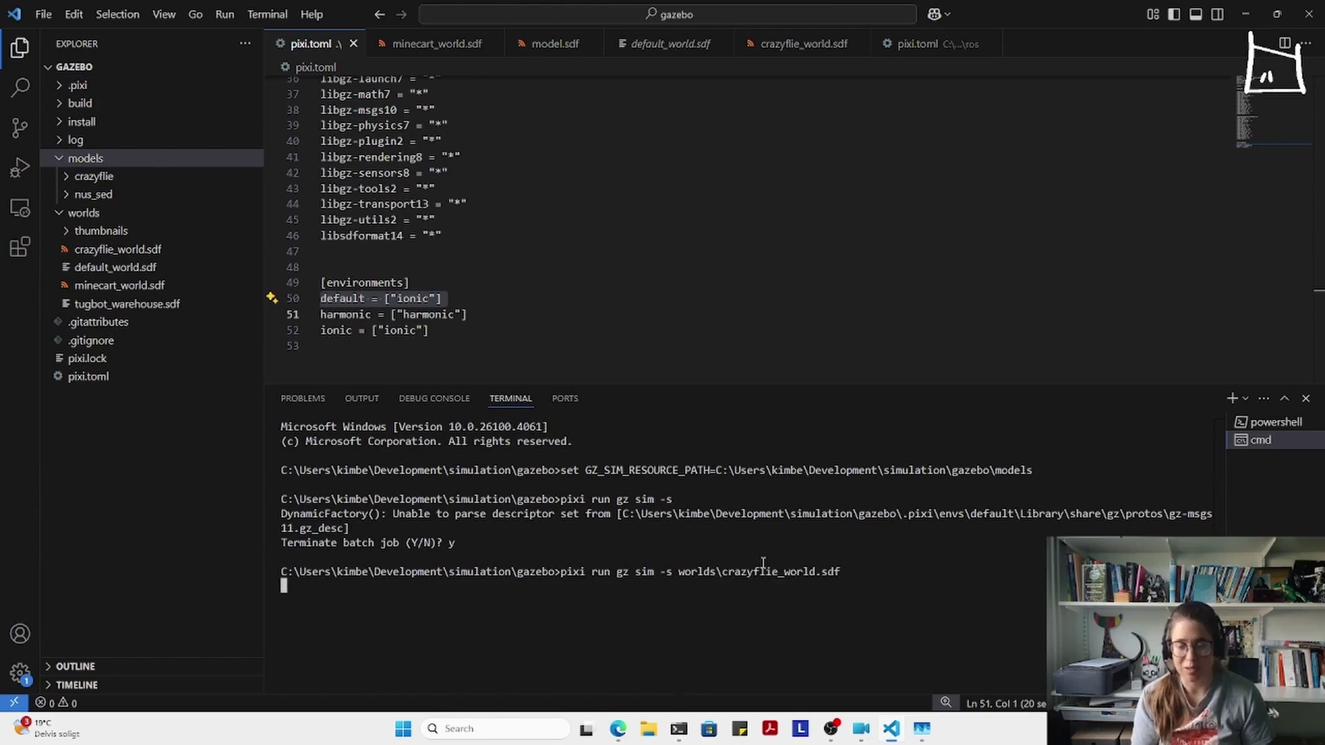
- Open crazyflie_world.sdf and review its plugins, ground plane and included crazyflie model
{"action": "left_click", "coordinate": [128, 251]}
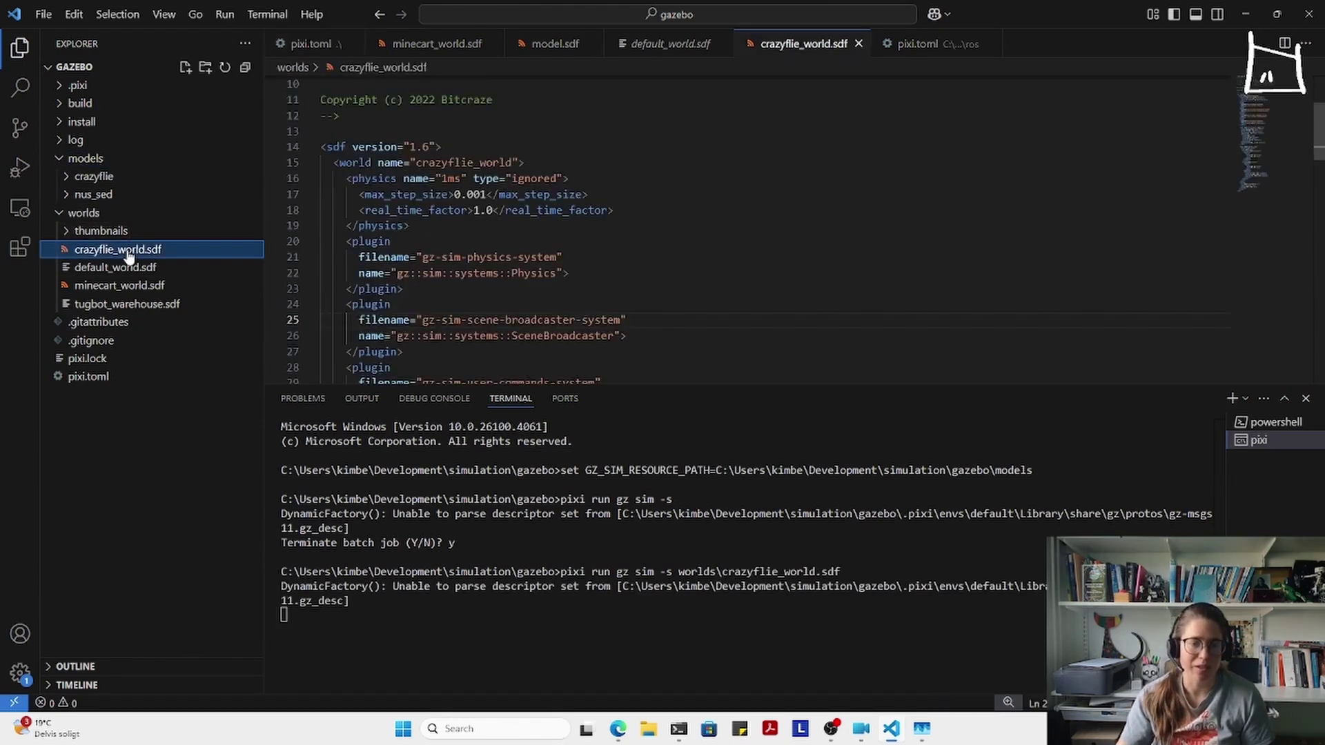
{"action": "scroll", "coordinate": [571, 283], "scroll_direction": "down", "scroll_amount": 9}
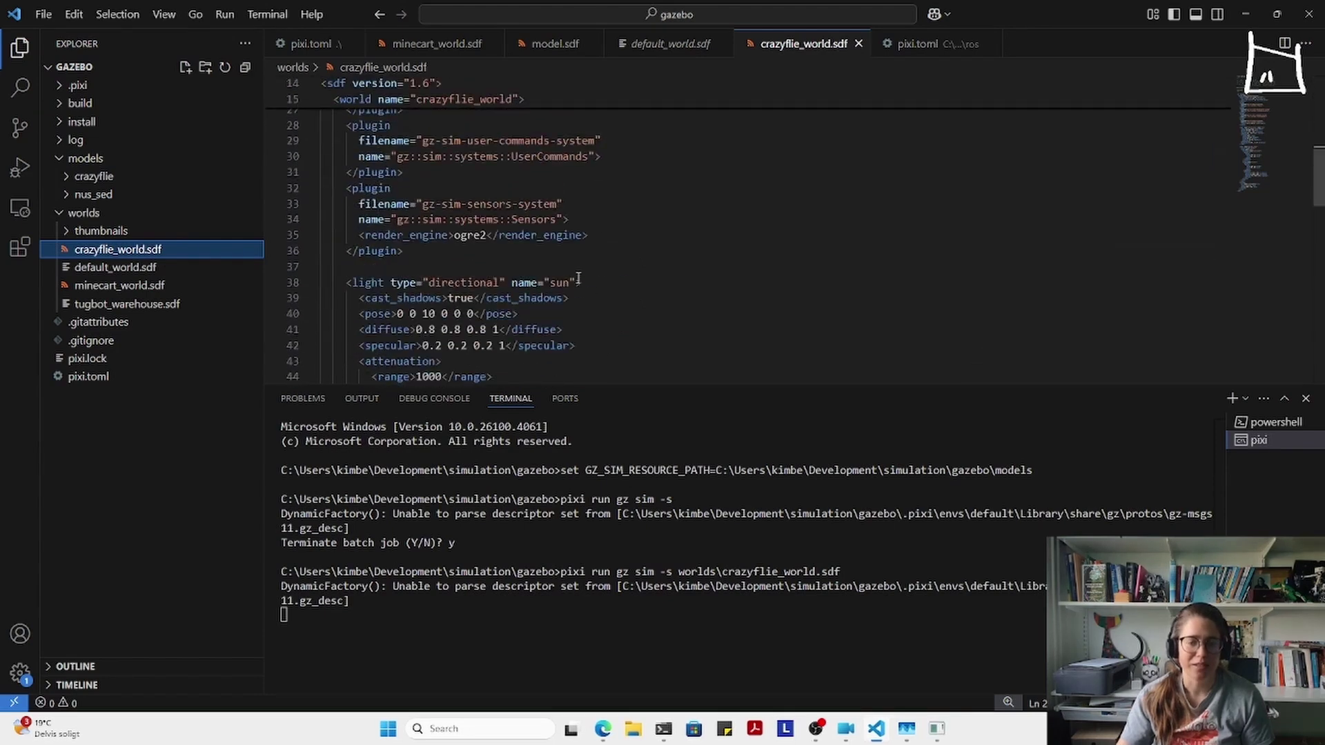
{"action": "scroll", "coordinate": [578, 278], "scroll_direction": "up", "scroll_amount": 2}
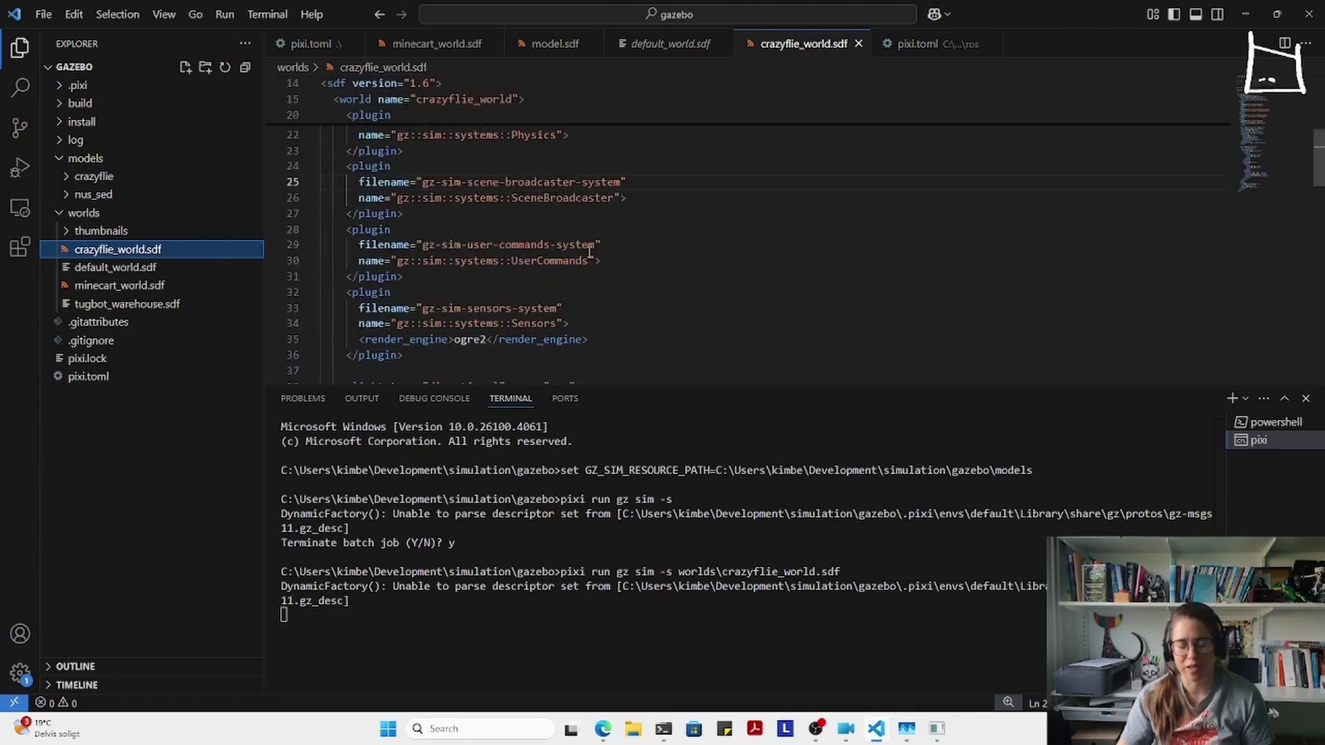
{"action": "scroll", "coordinate": [590, 252], "scroll_direction": "down", "scroll_amount": 13}
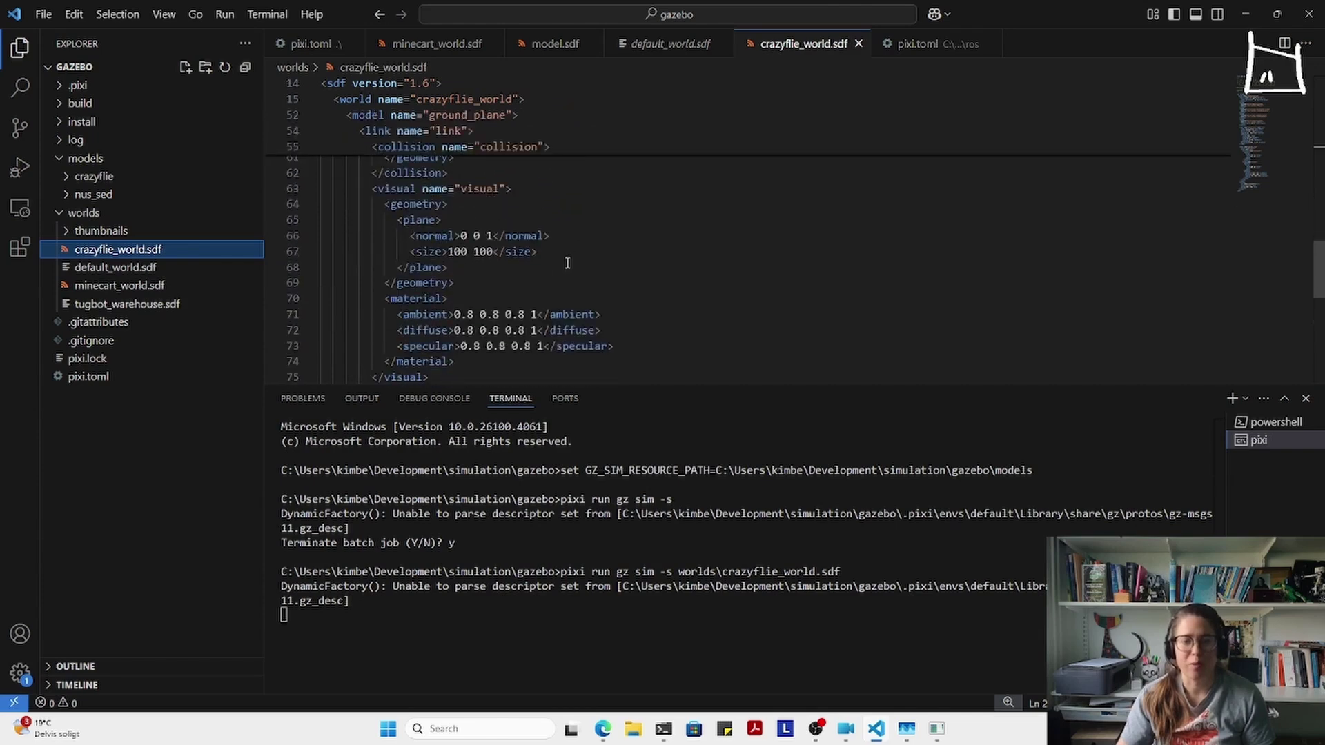
{"action": "scroll", "coordinate": [567, 263], "scroll_direction": "down", "scroll_amount": 4}
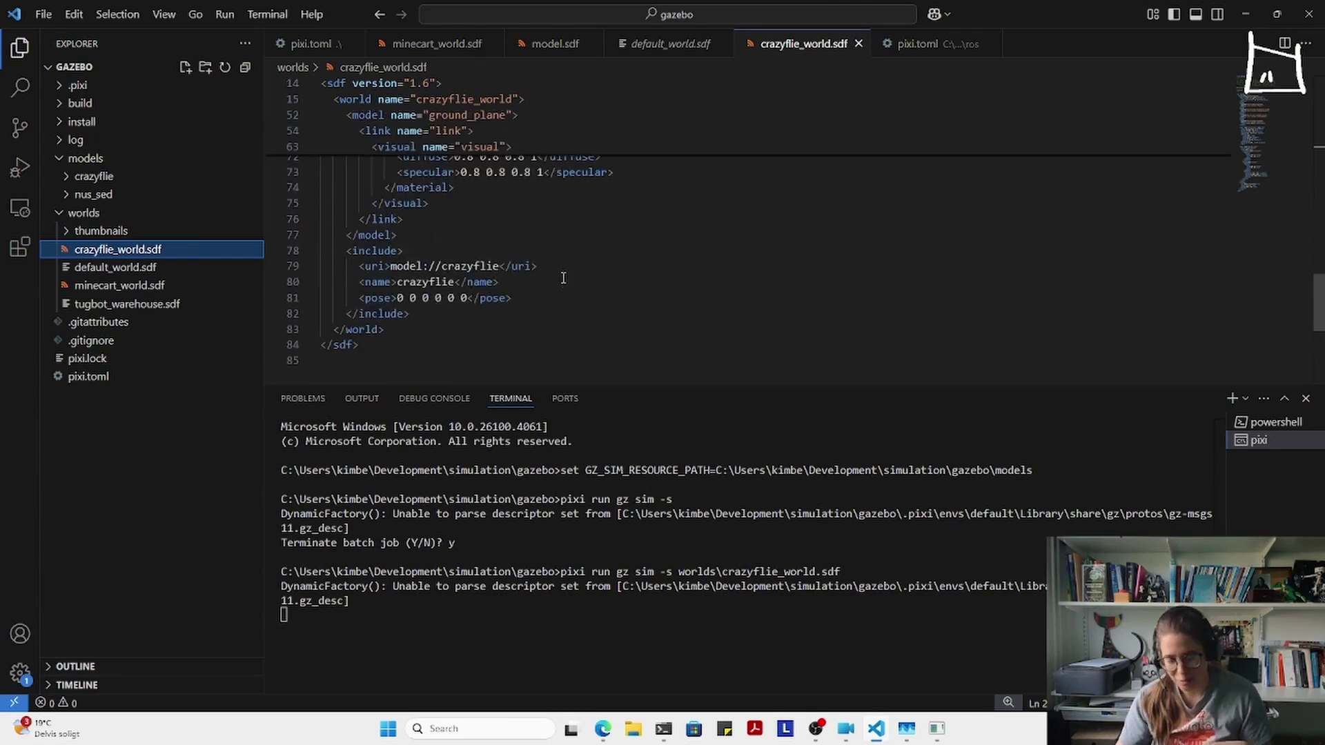
- Start the Gazebo client in the PowerShell session with "pixi run gz sim -g", then bring up its window and maximize it
{"action": "left_click", "coordinate": [1267, 422]}
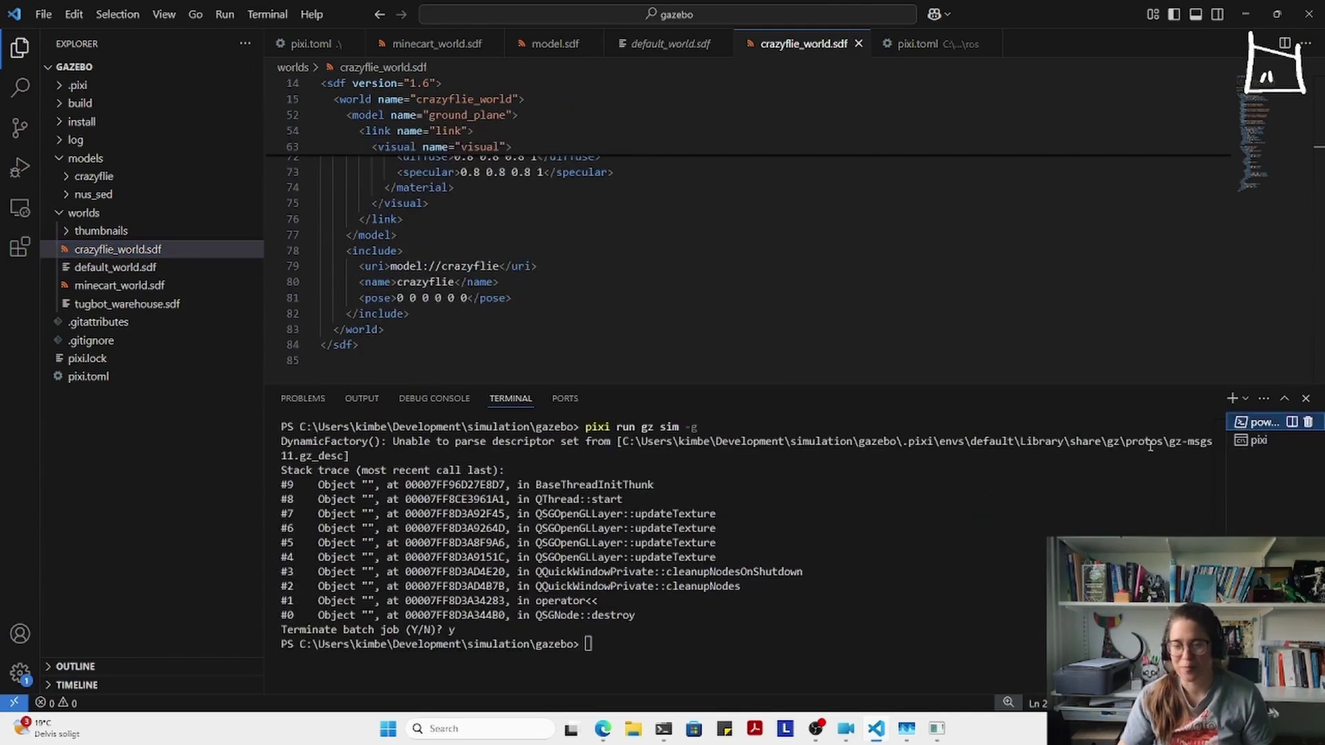
{"action": "key", "text": "Up"}
{"action": "key", "text": "Return"}
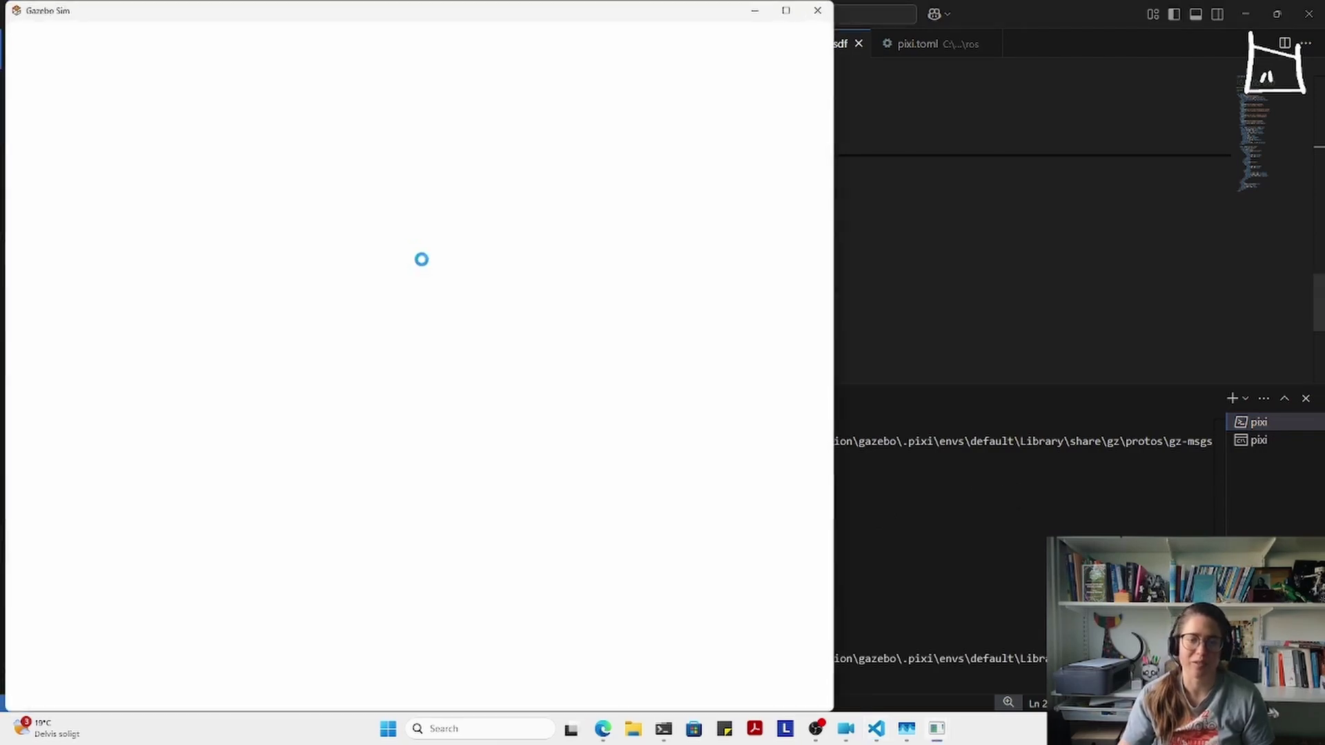
{"action": "left_click", "coordinate": [1019, 254]}
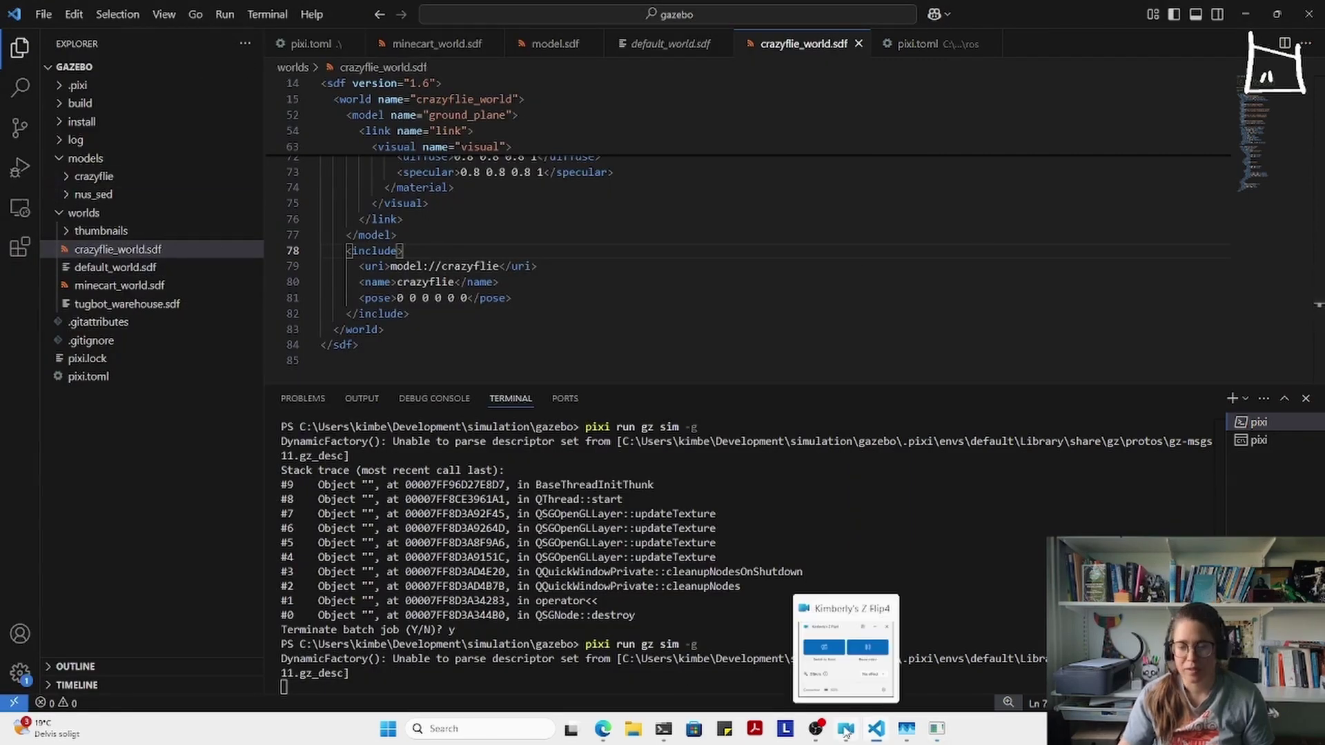
{"action": "mouse_move", "coordinate": [906, 731]}
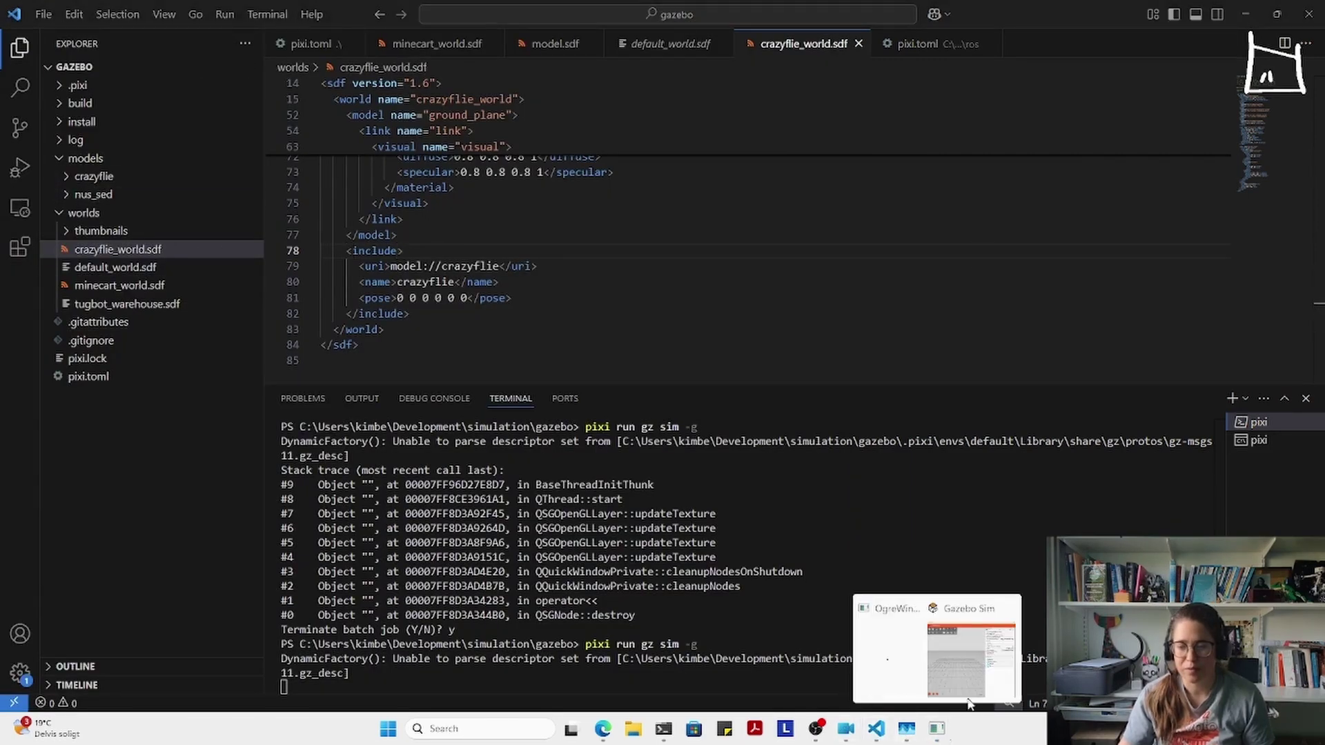
{"action": "left_click", "coordinate": [974, 683]}
{"action": "key", "text": "super+Left"}
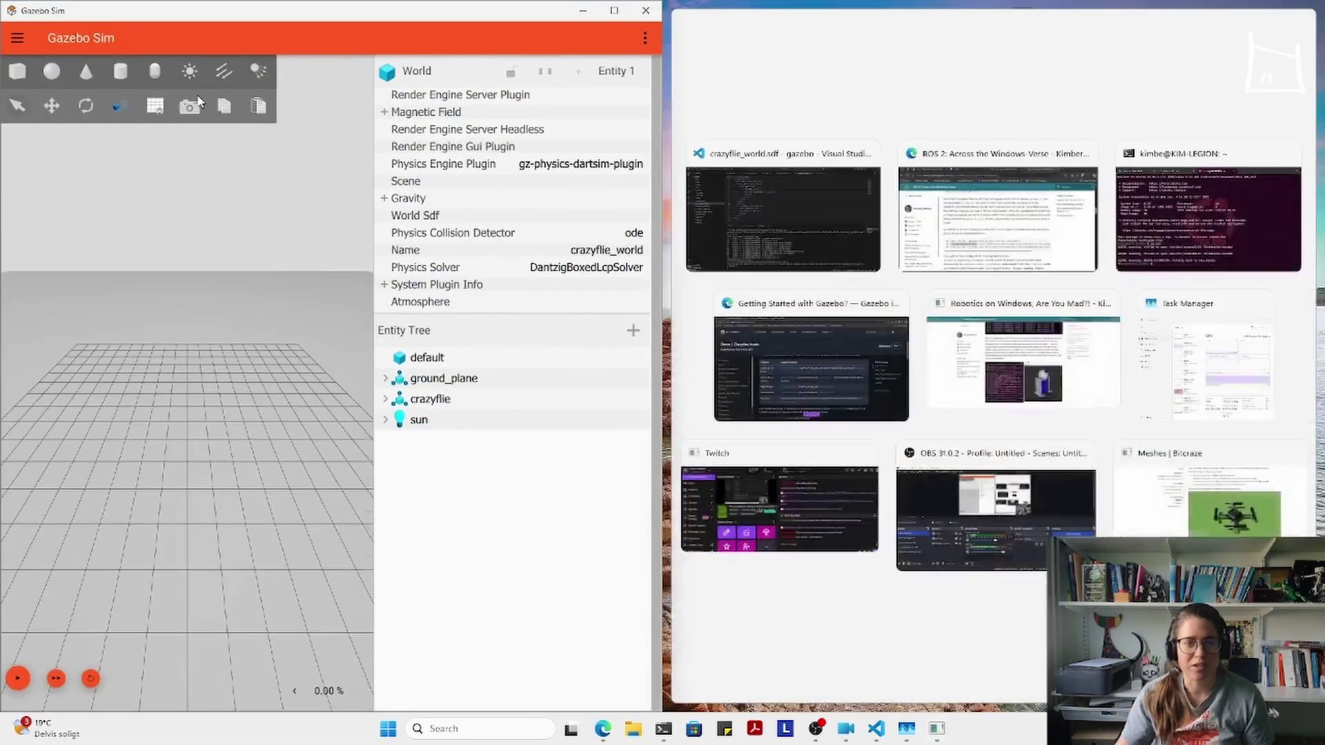
{"action": "left_click_drag", "start_coordinate": [414, 10], "coordinate": [552, 45]}
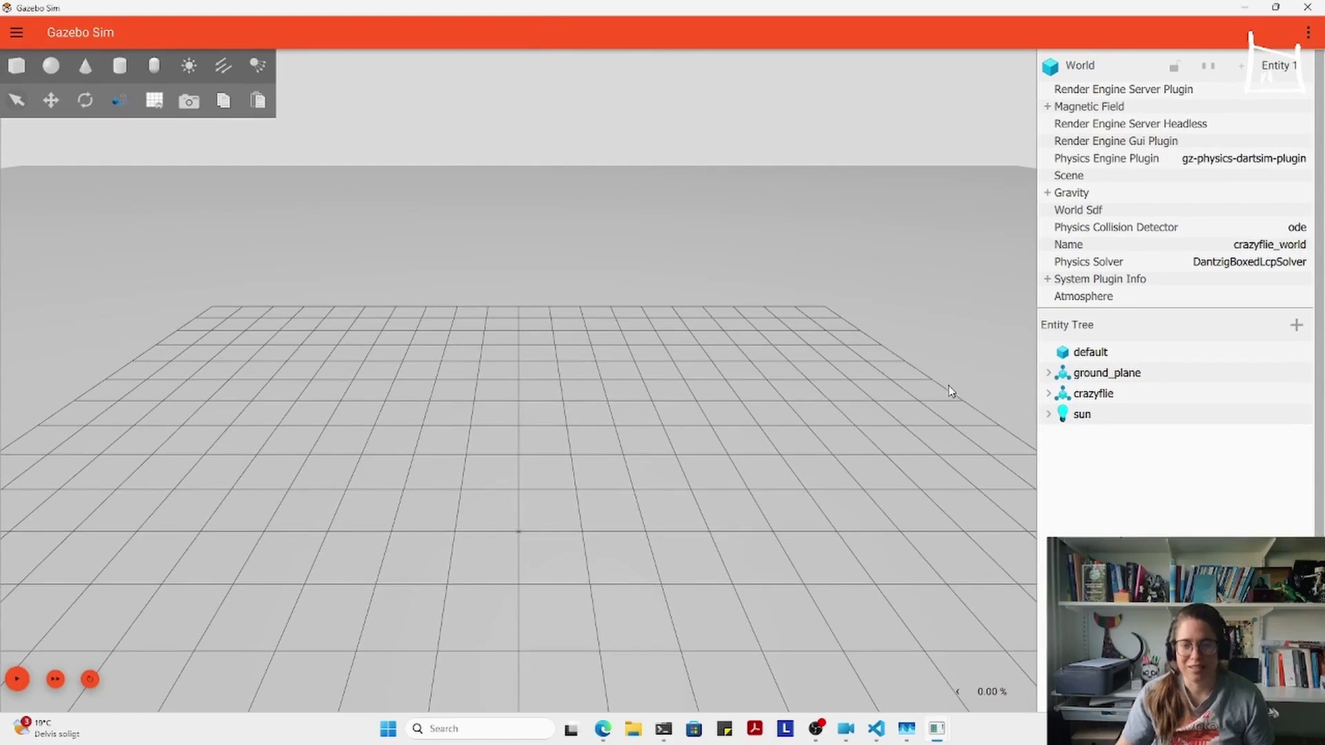
- Move the camera to the crazyflie model in Gazebo Sim, get a closer view of it and start the simulation
{"action": "right_click", "coordinate": [1094, 376]}
{"action": "right_click", "coordinate": [1089, 397]}
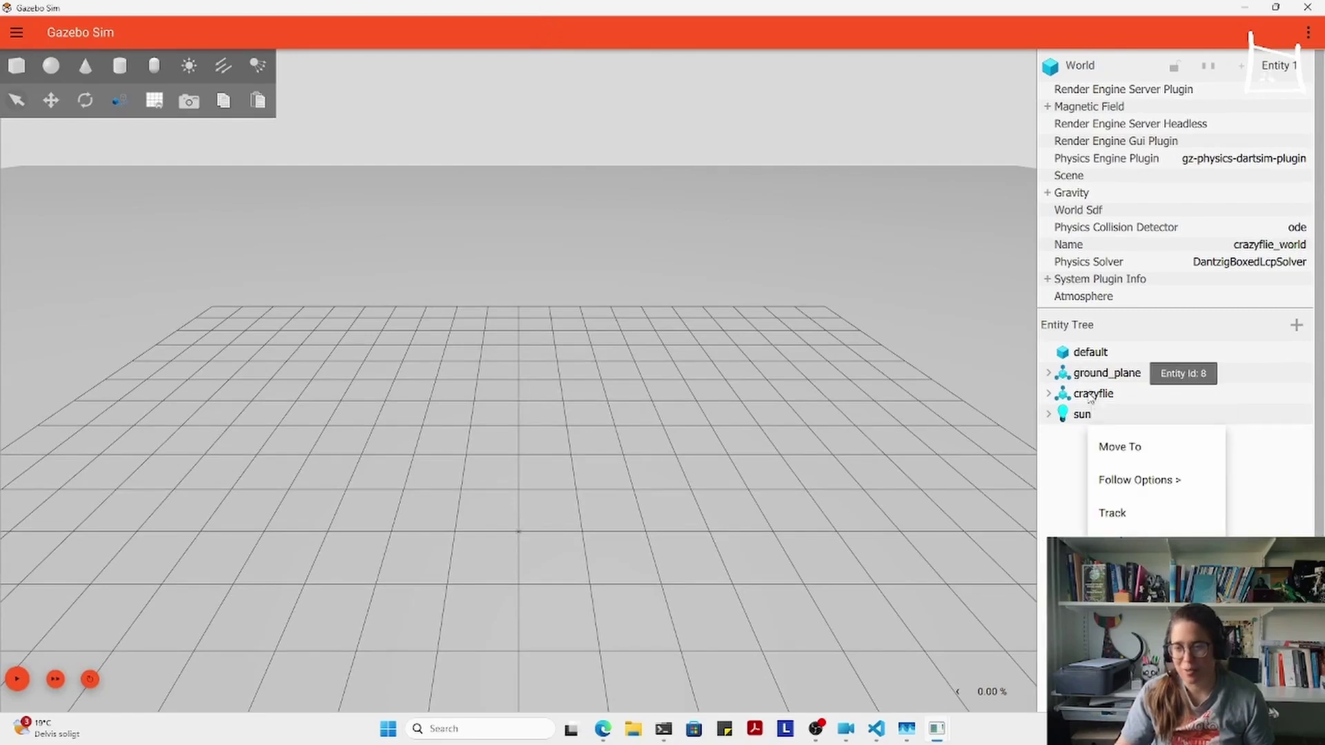
{"action": "left_click", "coordinate": [1106, 448]}
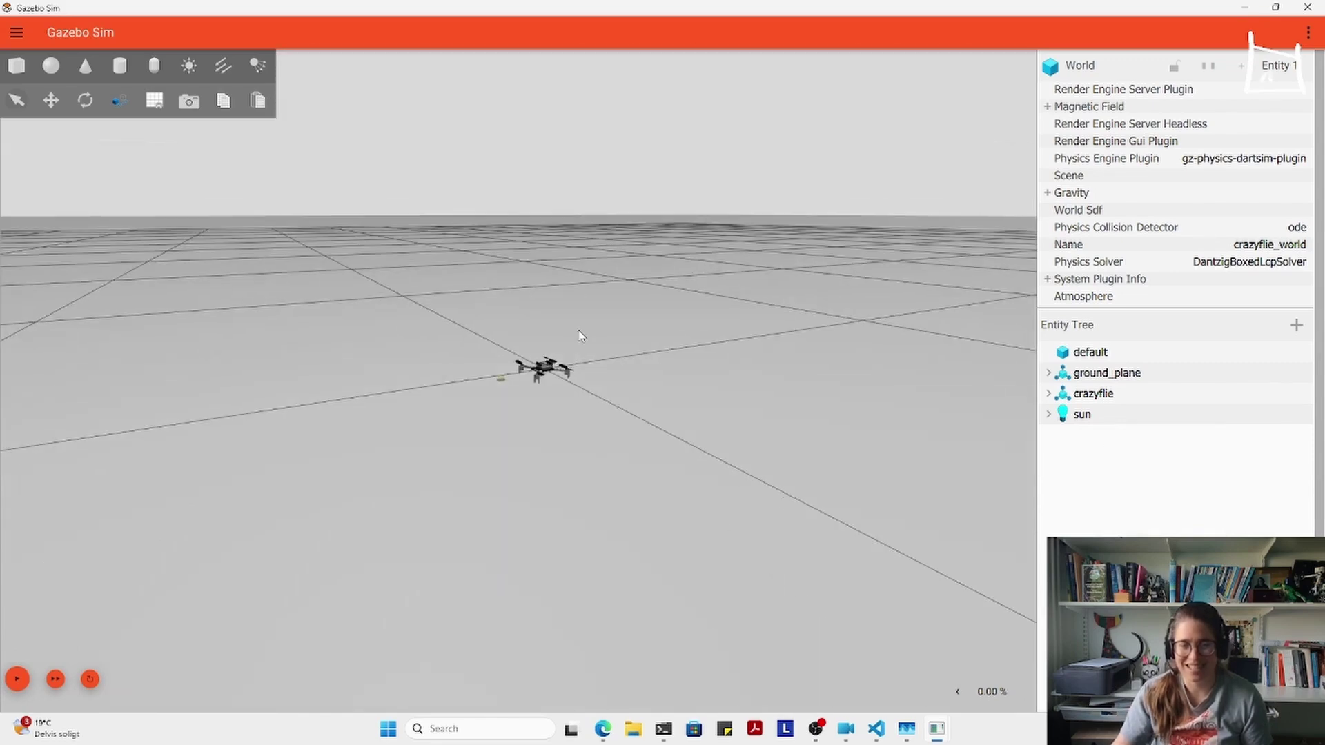
{"action": "left_click_drag", "start_coordinate": [701, 15], "coordinate": [2, 5]}
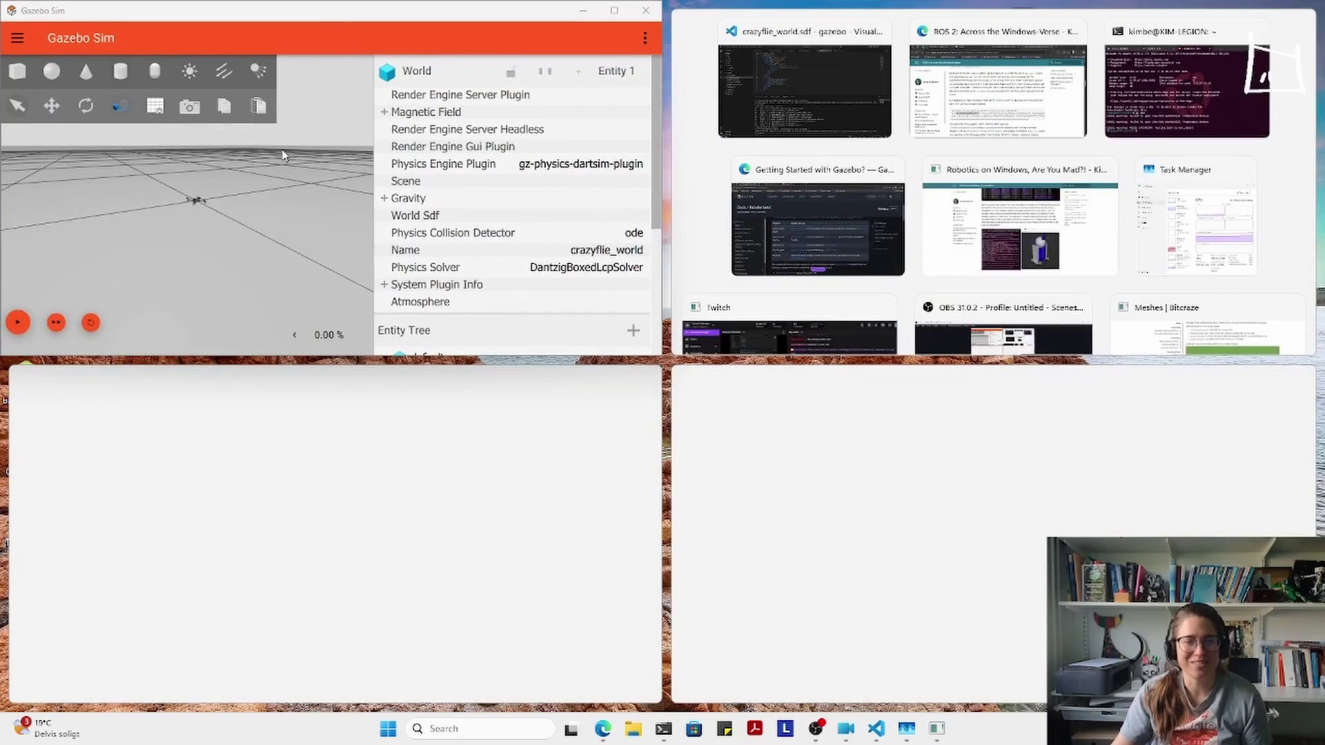
{"action": "key", "text": "super+Up"}
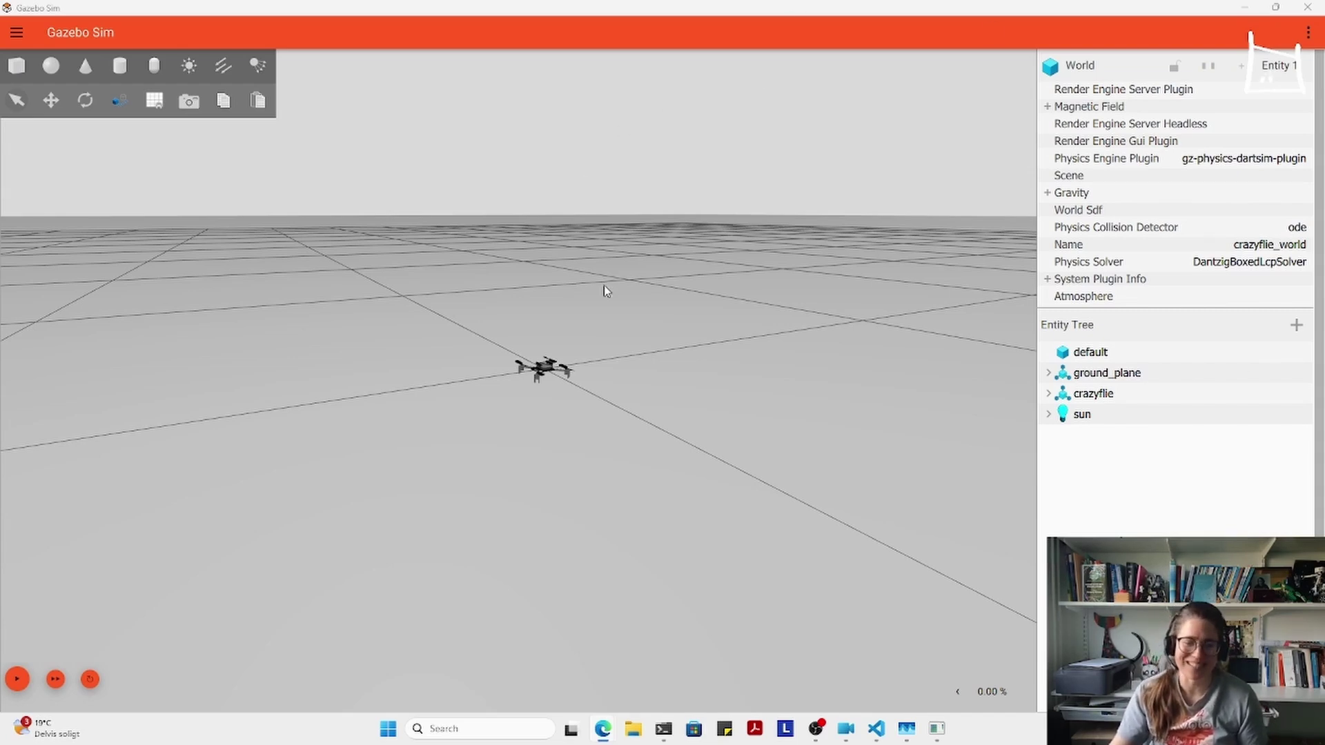
{"action": "scroll", "coordinate": [523, 381], "scroll_direction": "up", "scroll_amount": 3}
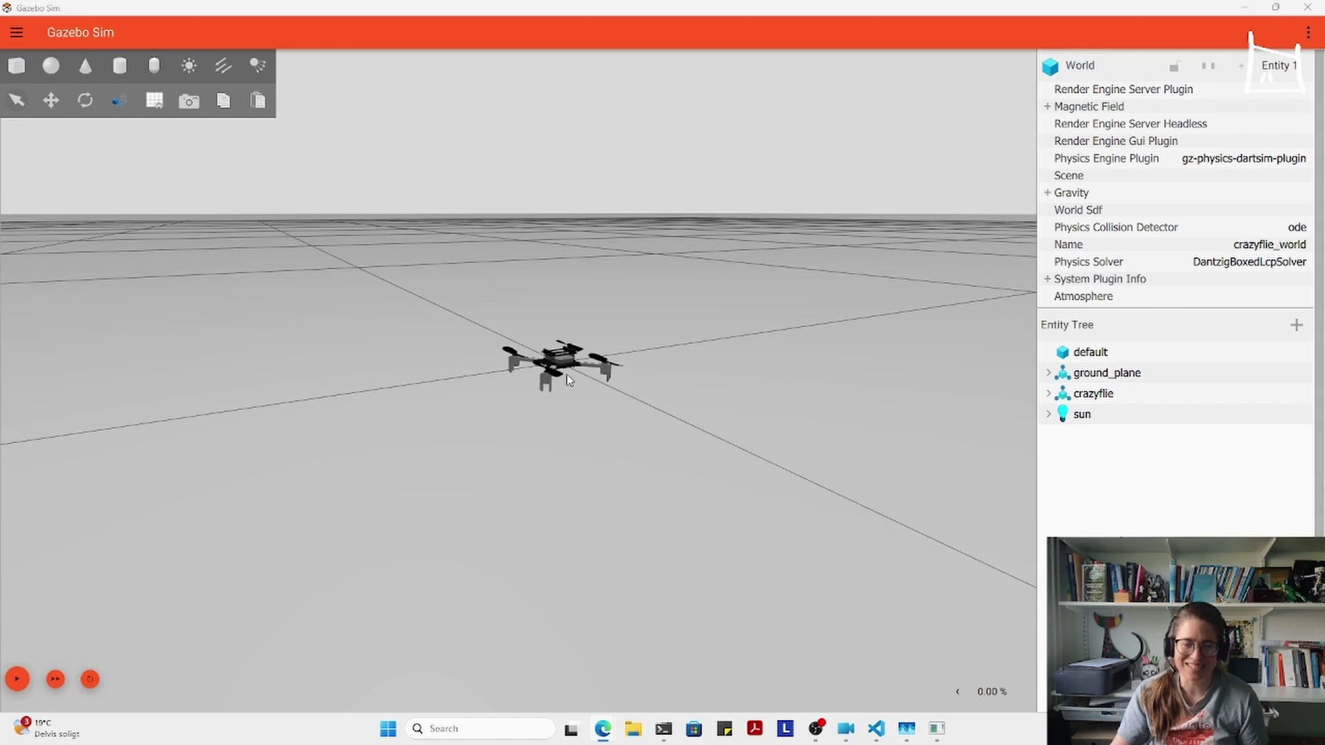
{"action": "left_click", "coordinate": [17, 681]}
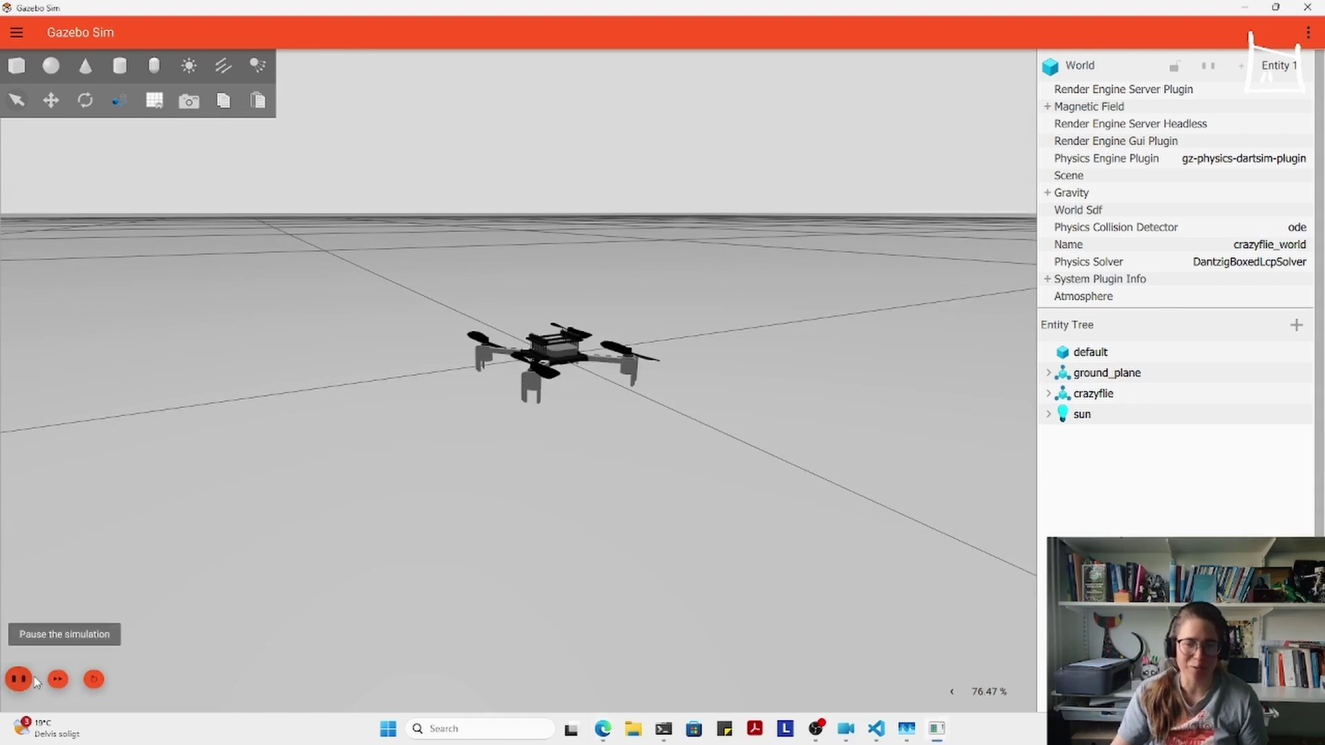
- Search the Gazebo plugins for "teleop" and add the Teleop plugin
{"action": "left_click", "coordinate": [1309, 35]}
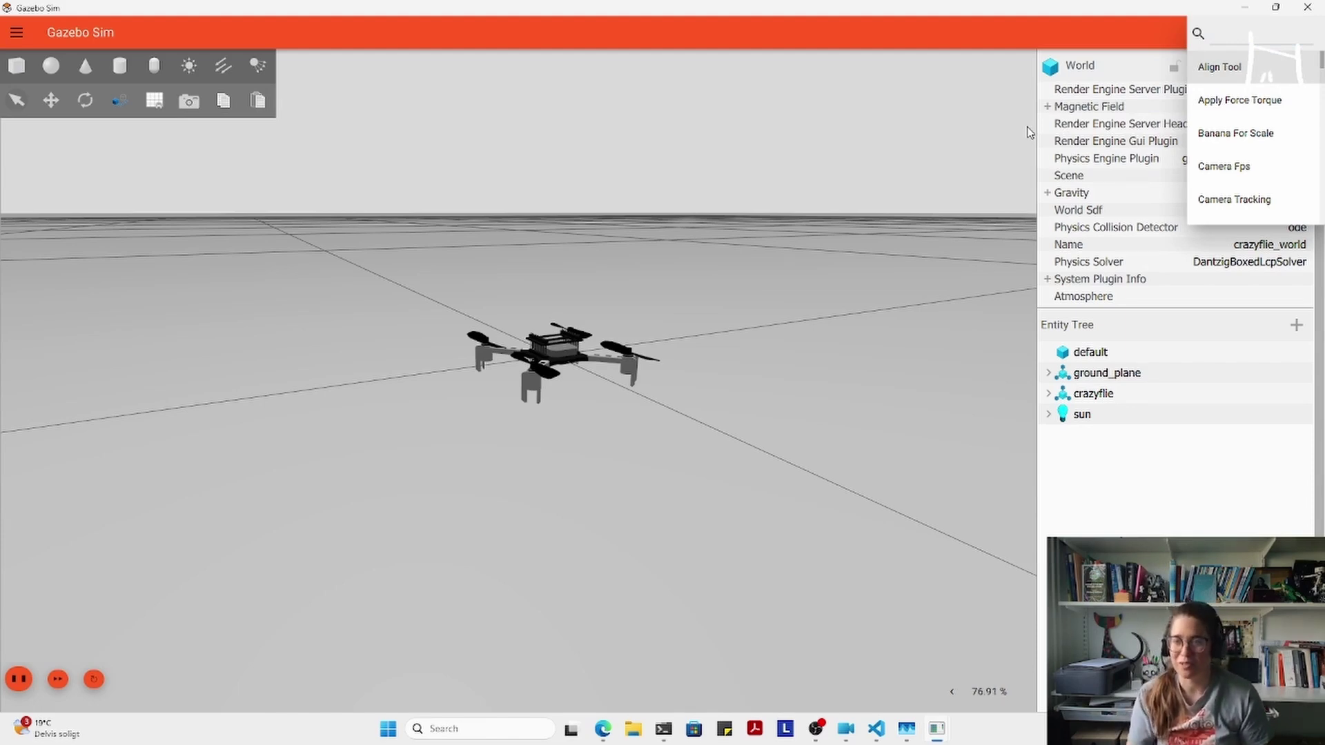
{"action": "left_click", "coordinate": [1237, 36]}
{"action": "type", "text": "teleop"}
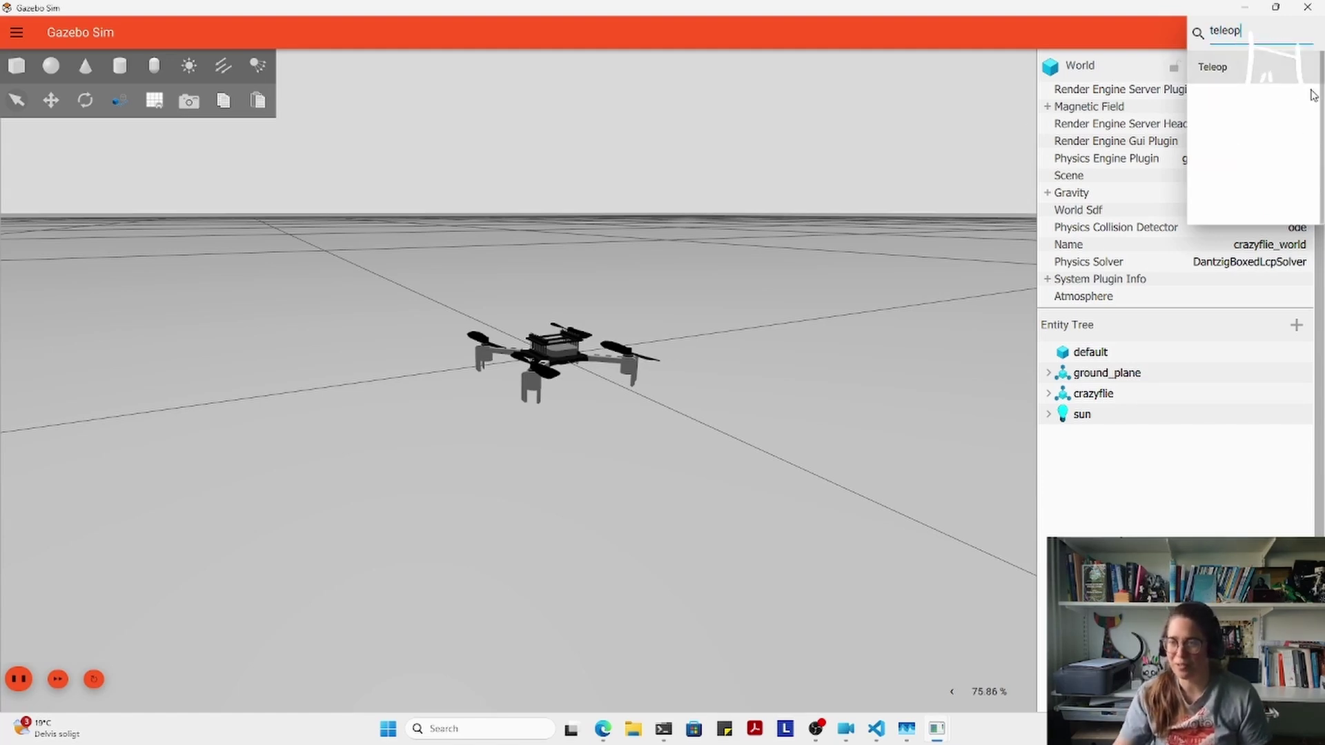
{"action": "left_click", "coordinate": [1239, 67]}
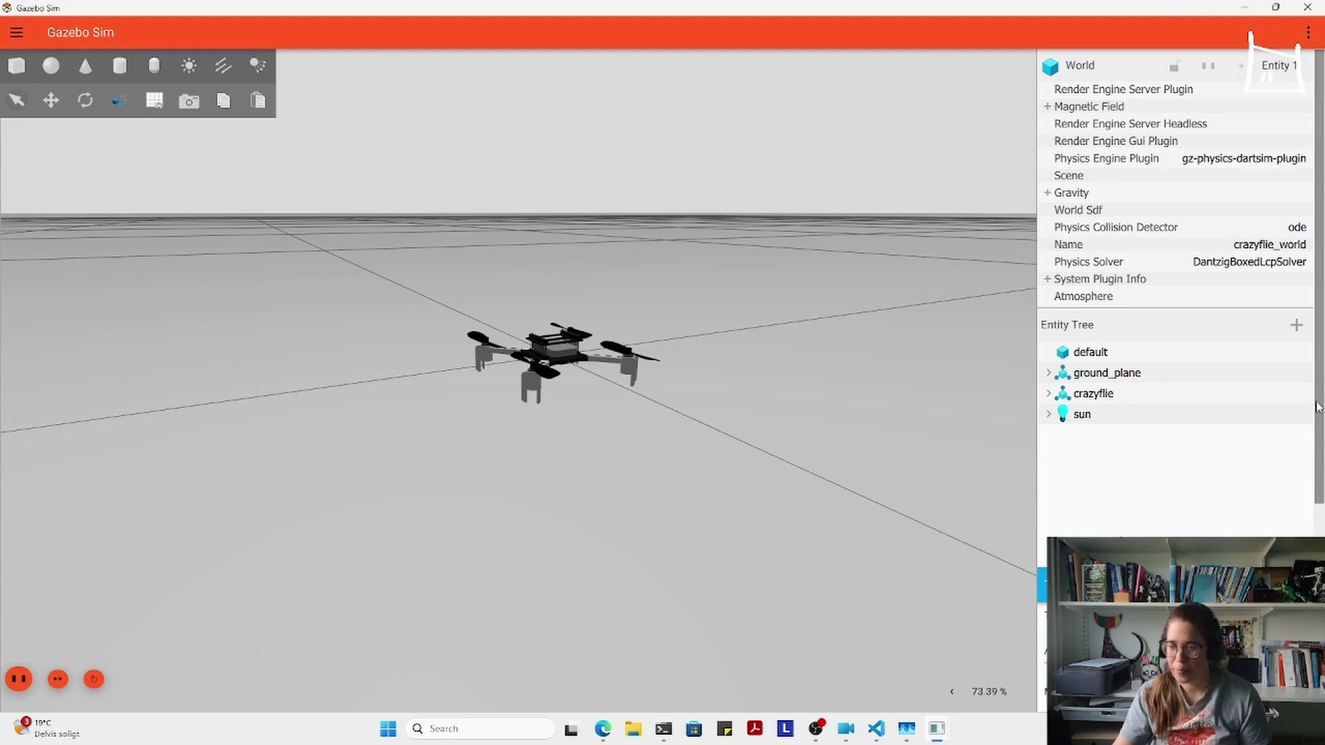
- Shorten the Teleop plugin's topic to "/" and apply it
{"action": "left_click_drag", "start_coordinate": [1318, 246], "coordinate": [1318, 454]}
{"action": "left_click", "coordinate": [1128, 343]}
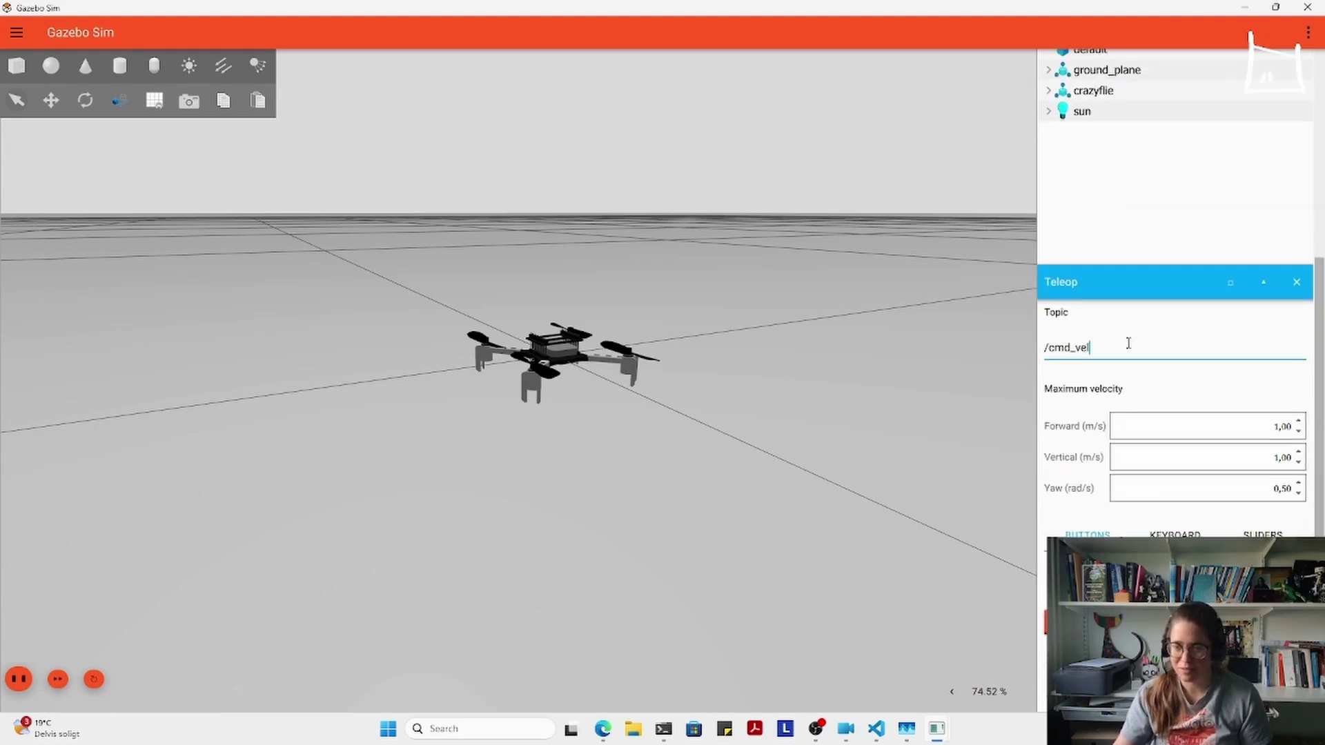
{"action": "key", "text": "BackSpace"}
{"action": "key", "text": "BackSpace"}
{"action": "key", "text": "BackSpace"}
{"action": "key", "text": "BackSpace"}
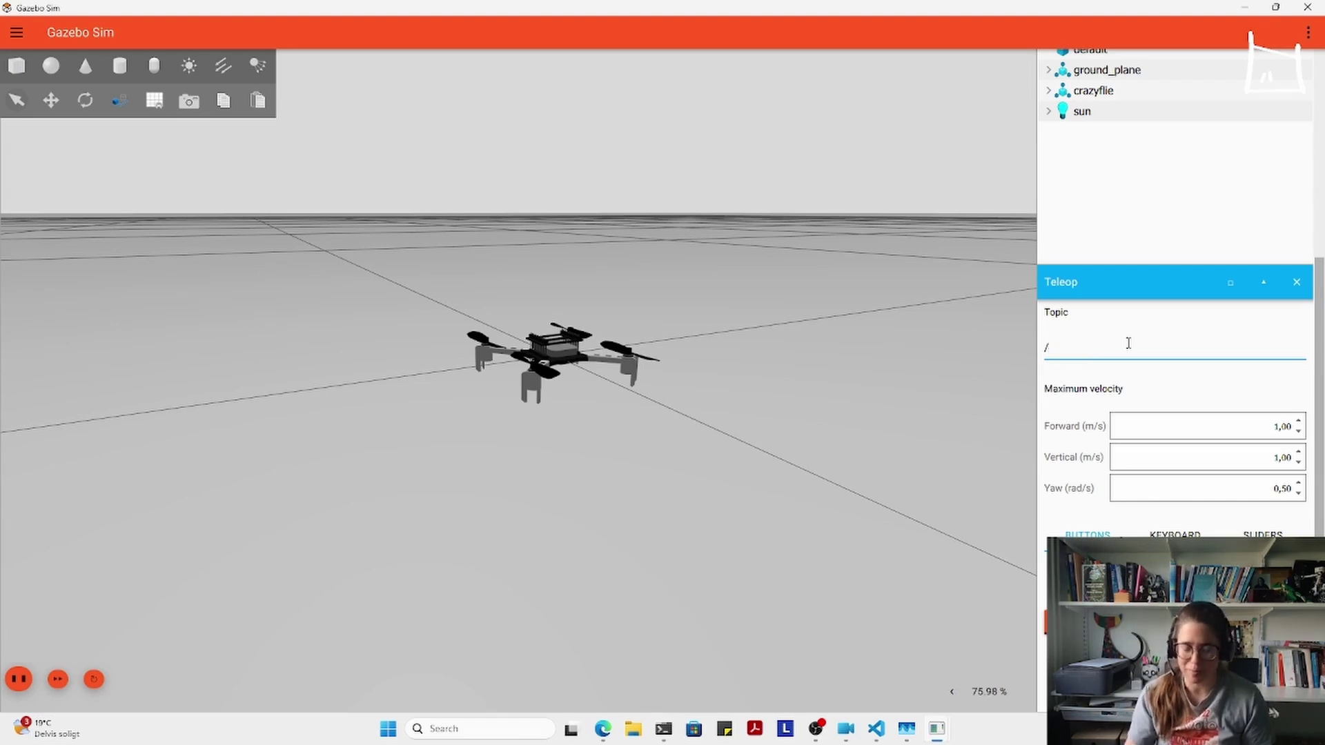
{"action": "key", "text": "Return"}
- Switch to the terminal's Command Prompt session in the gazebo folder and run "pixi run gz topics --list"
{"action": "left_click", "coordinate": [664, 724]}
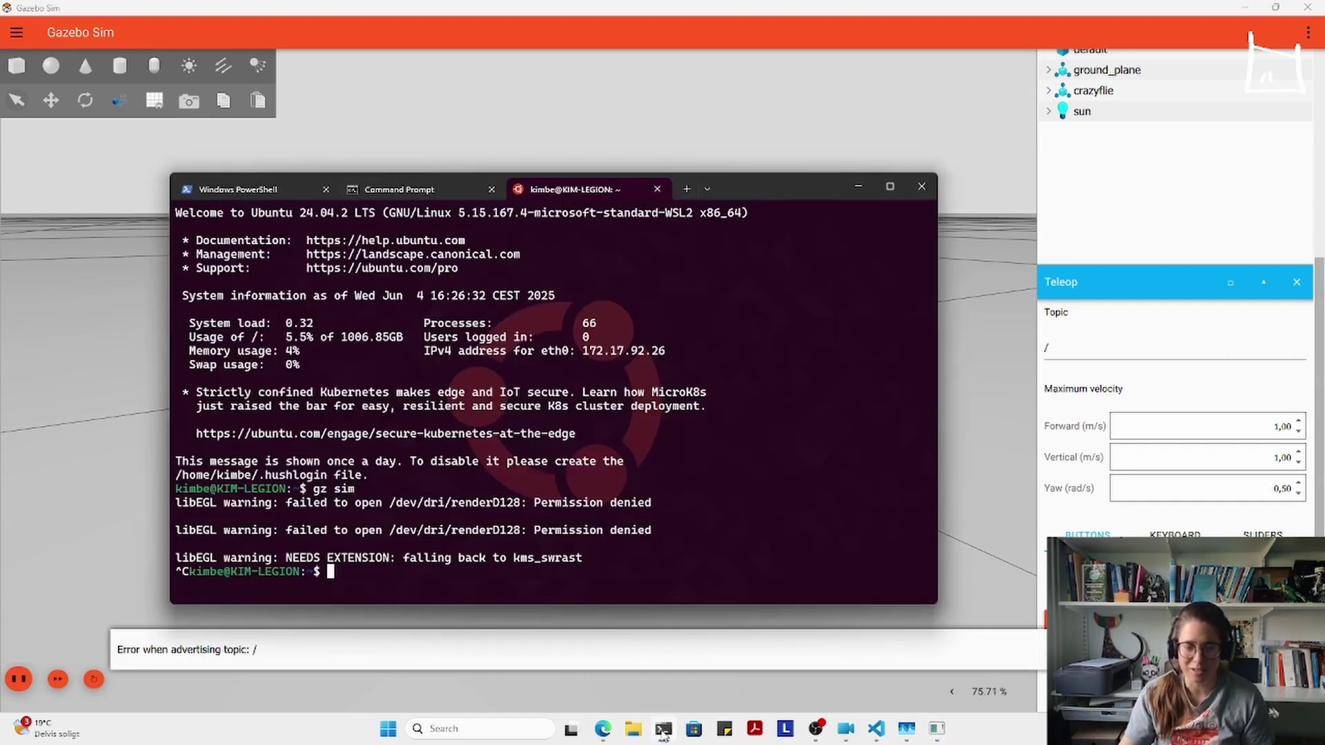
{"action": "left_click", "coordinate": [400, 189]}
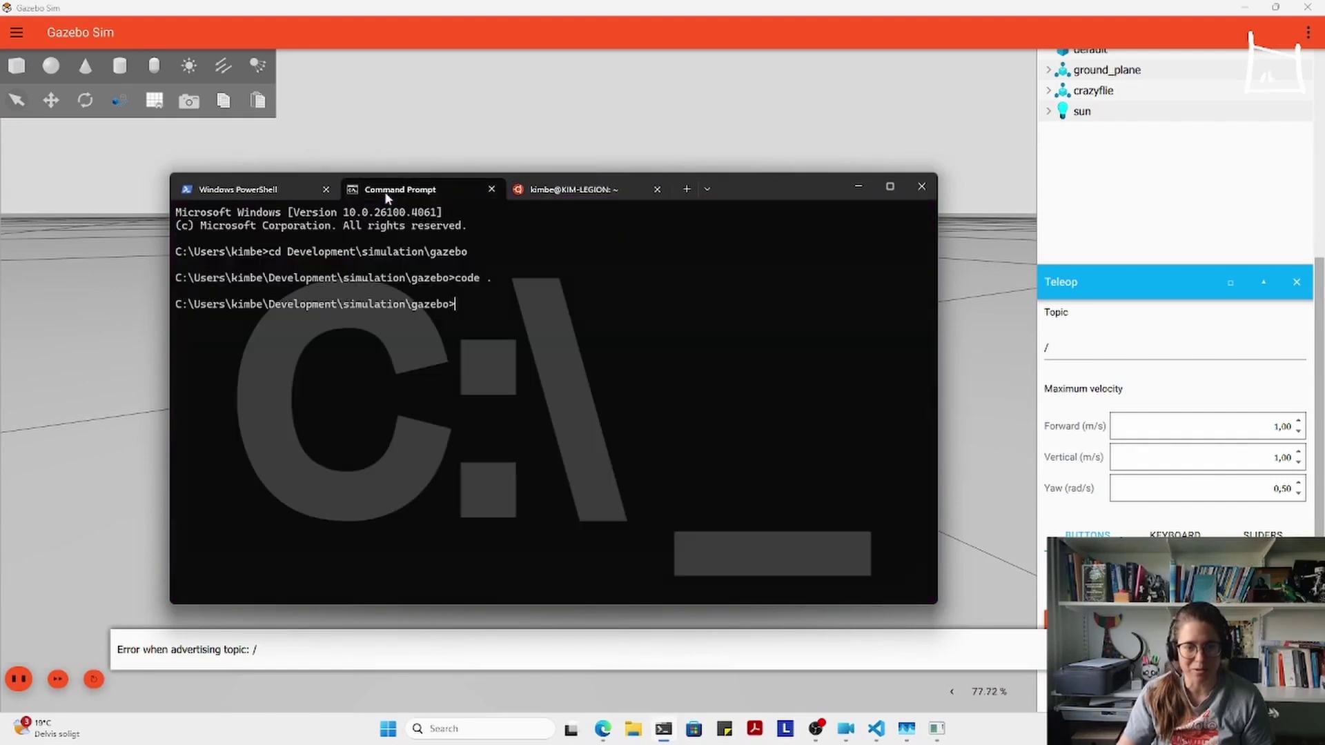
{"action": "type", "text": "pix run gz"}
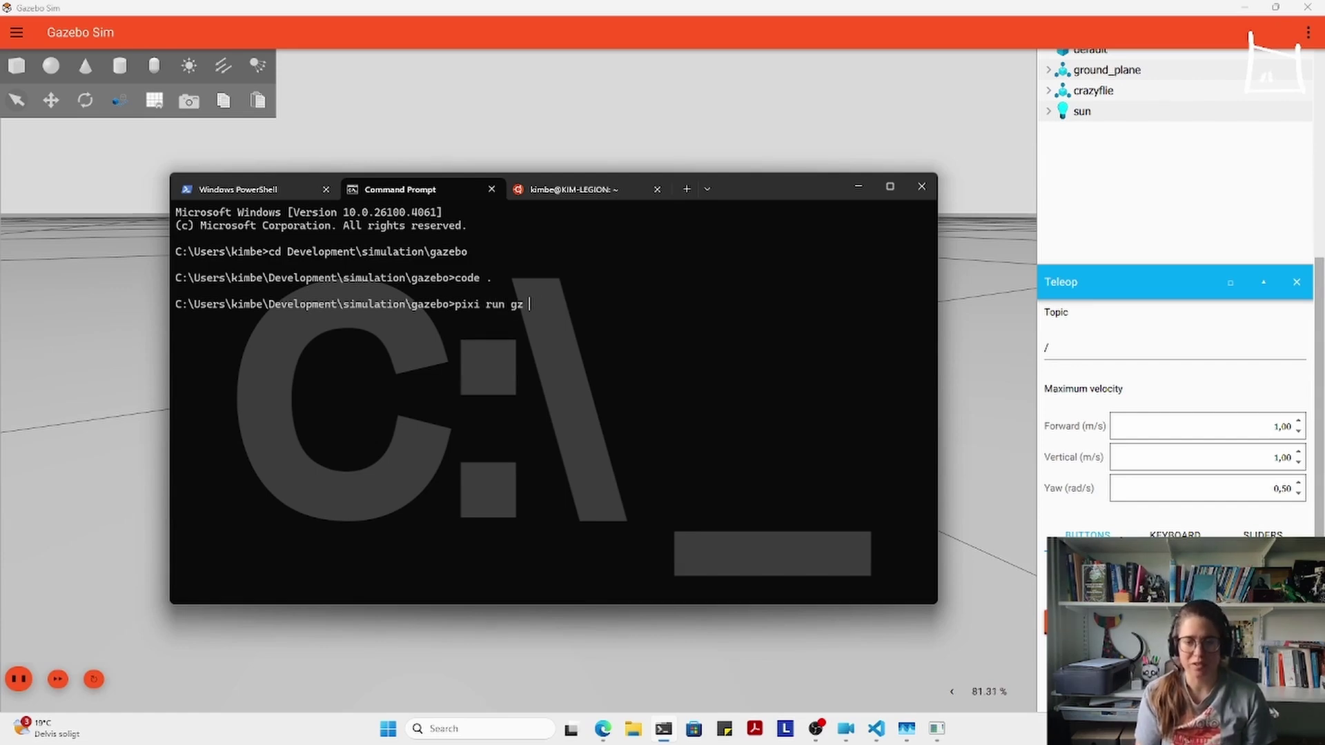
{"action": "type", "text": "topics "}
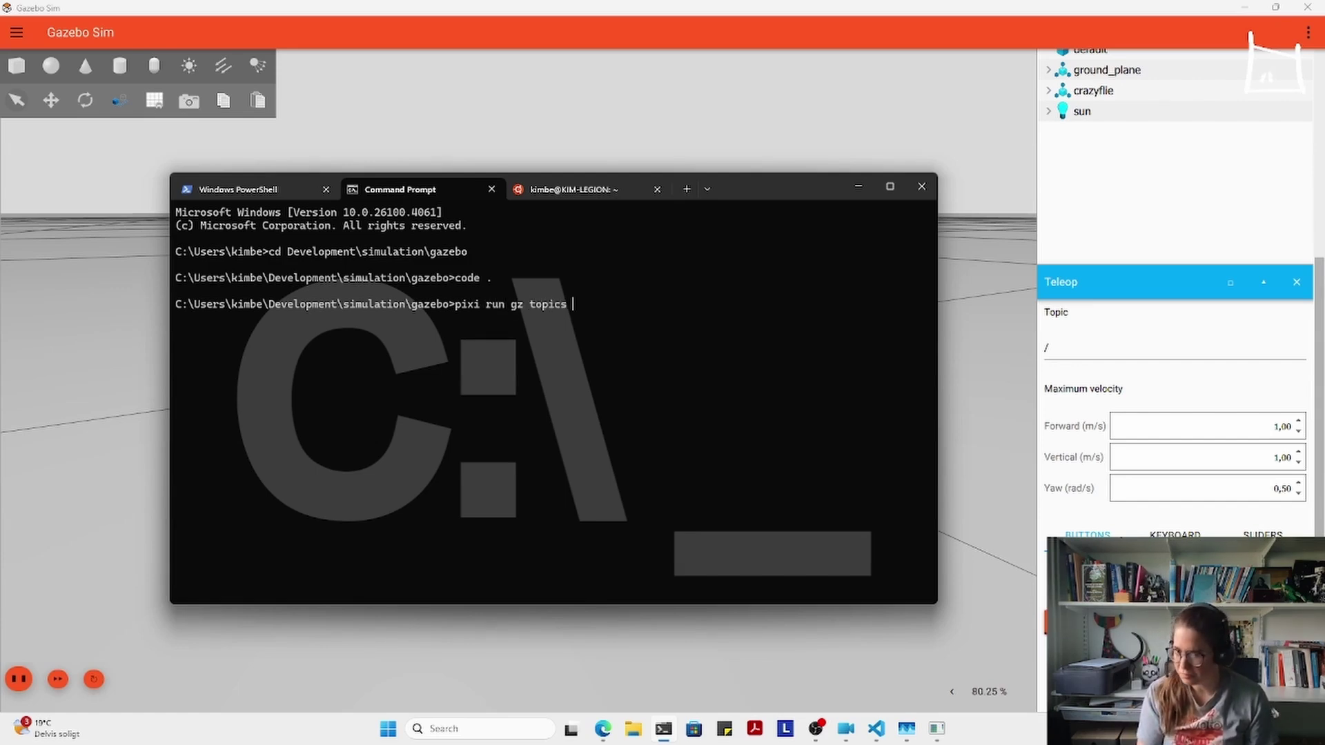
{"action": "type", "text": "--list"}
{"action": "key", "text": "Return"}
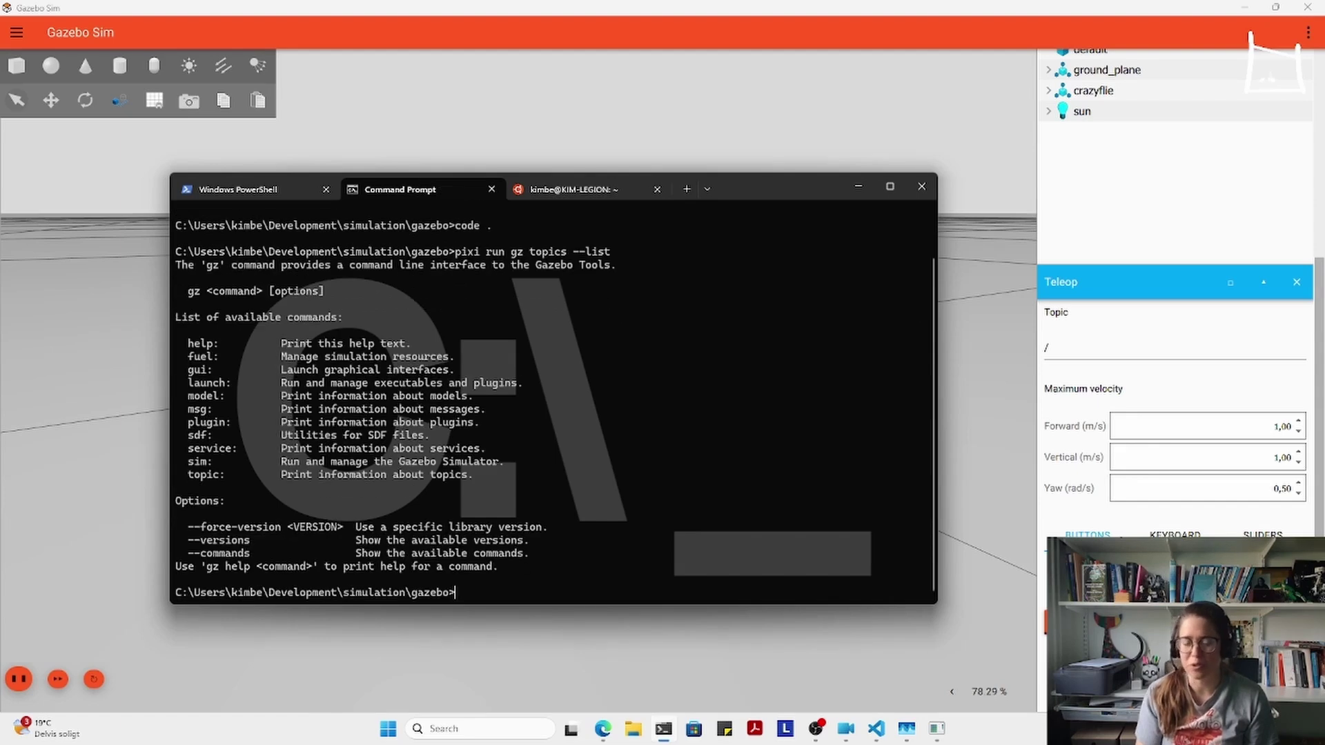
- Rerun the command as "pixi run gz topic --list" and allow gz-transport-topic to access public and private networks
{"action": "key", "text": "Up"}
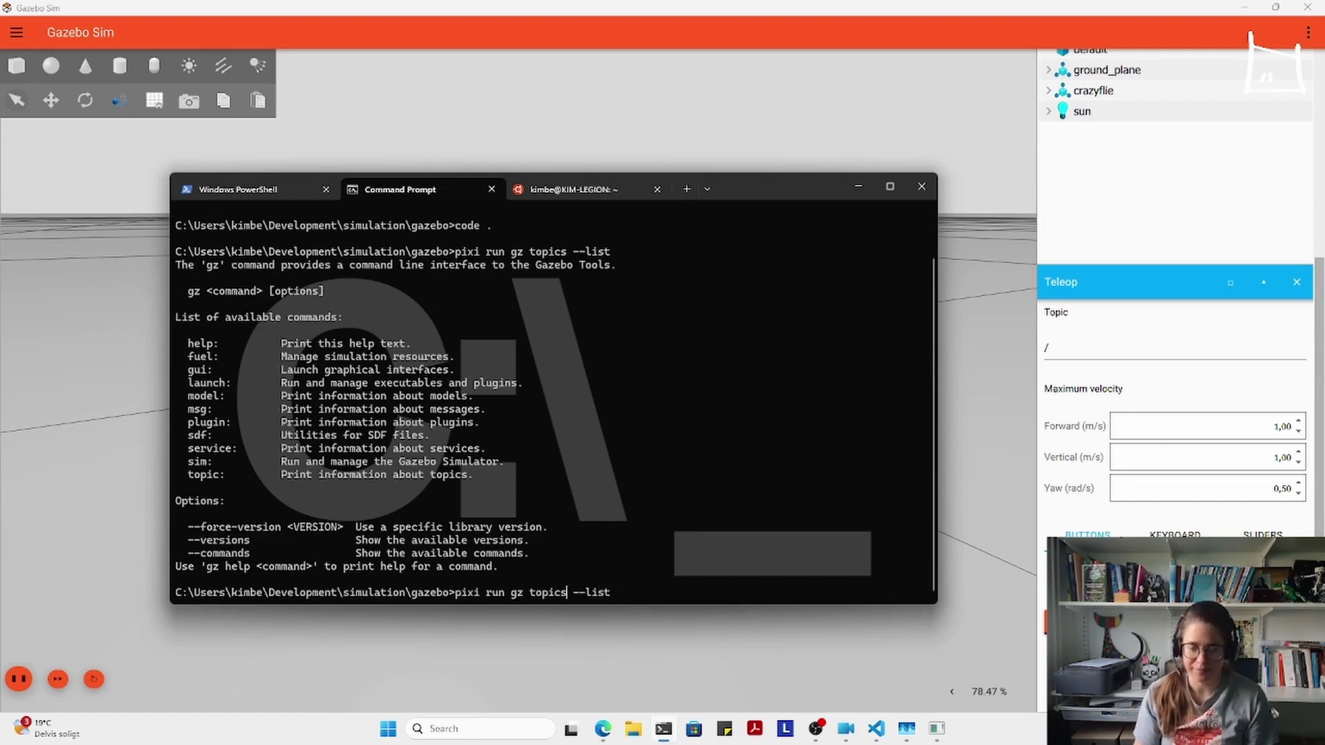
{"action": "key", "text": "BackSpace"}
{"action": "key", "text": "Return"}
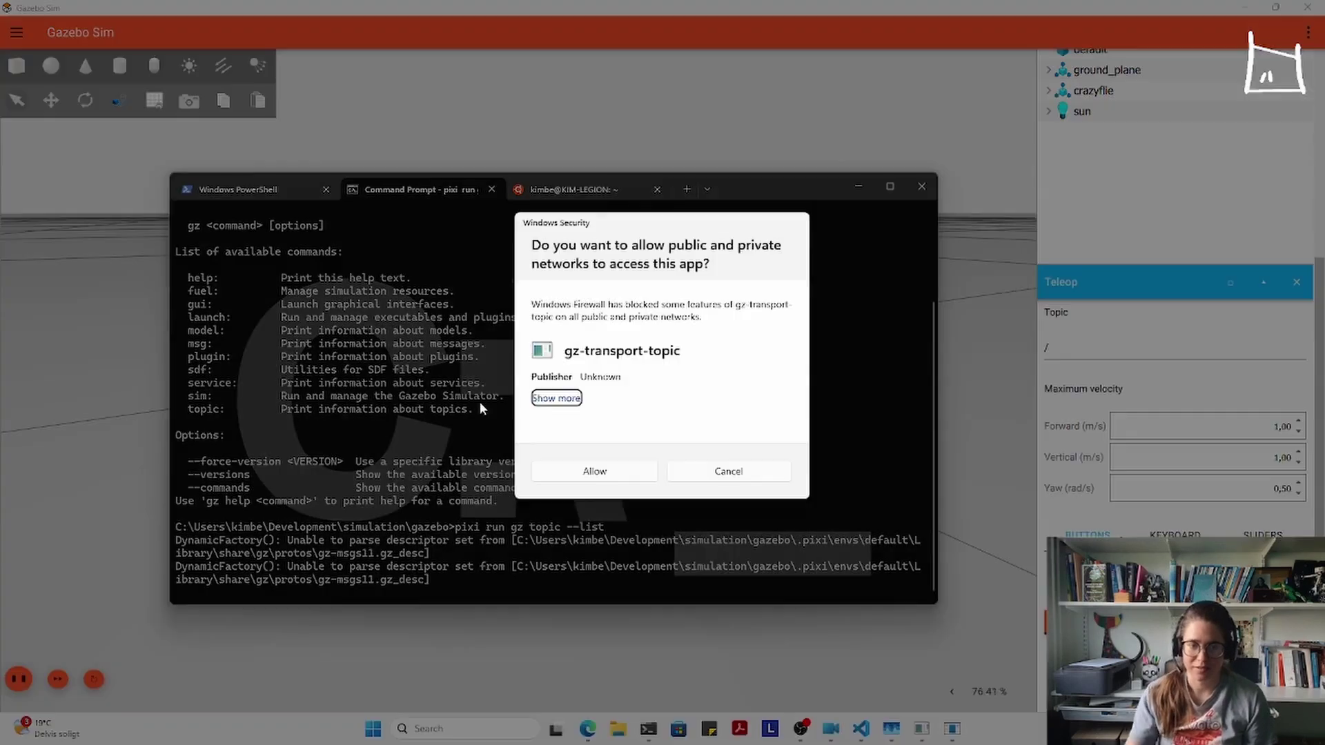
{"action": "left_click", "coordinate": [579, 474]}
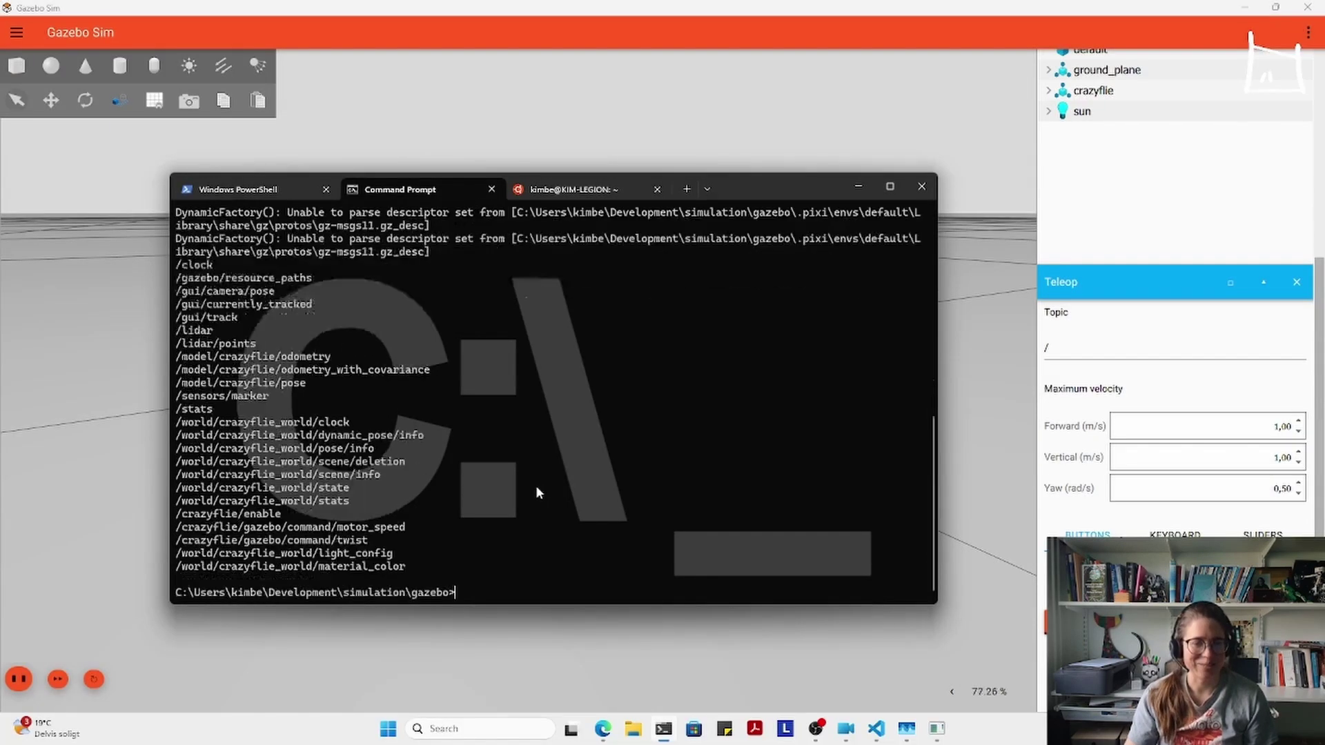
- Copy the topic name /crazyflie/gazebo/command/twist from the topic list in the terminal
{"action": "left_click_drag", "start_coordinate": [427, 583], "coordinate": [181, 268]}
{"action": "right_click", "coordinate": [220, 298]}
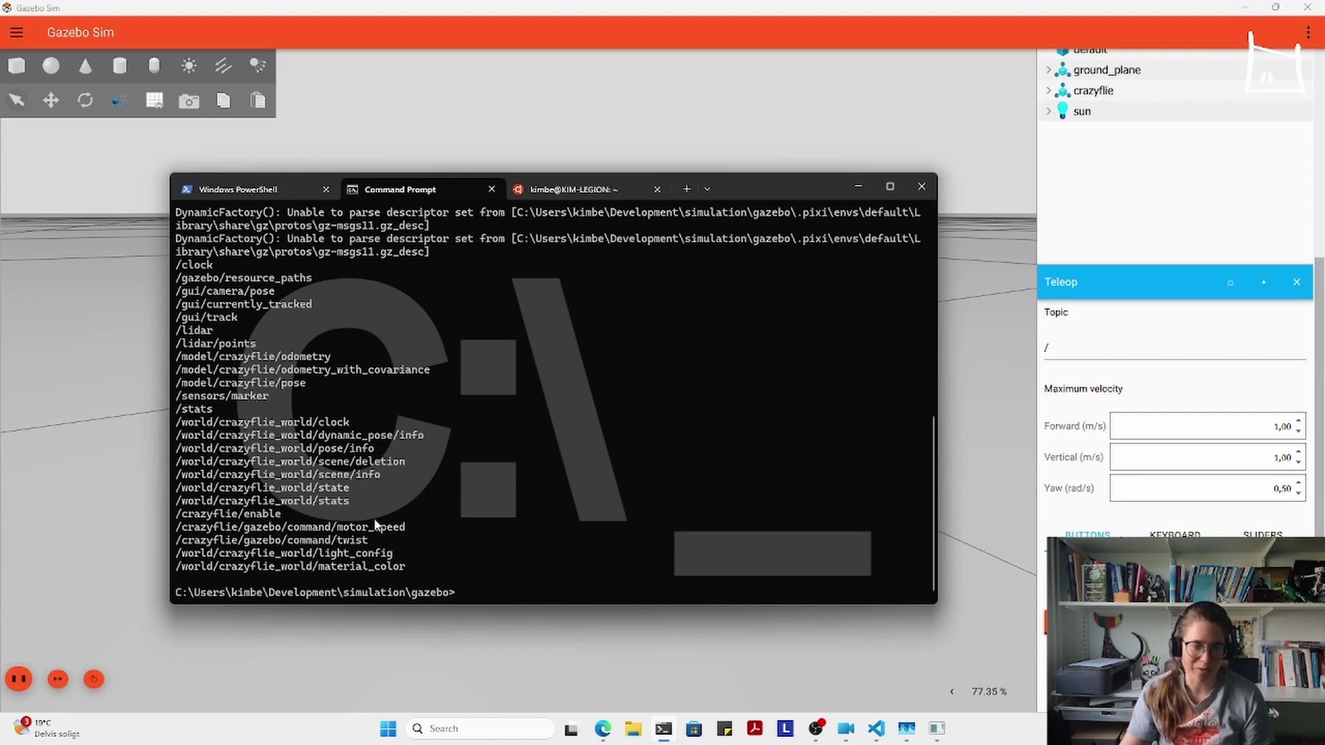
{"action": "left_click_drag", "start_coordinate": [376, 540], "coordinate": [152, 550]}
{"action": "key", "text": "ctrl+c"}
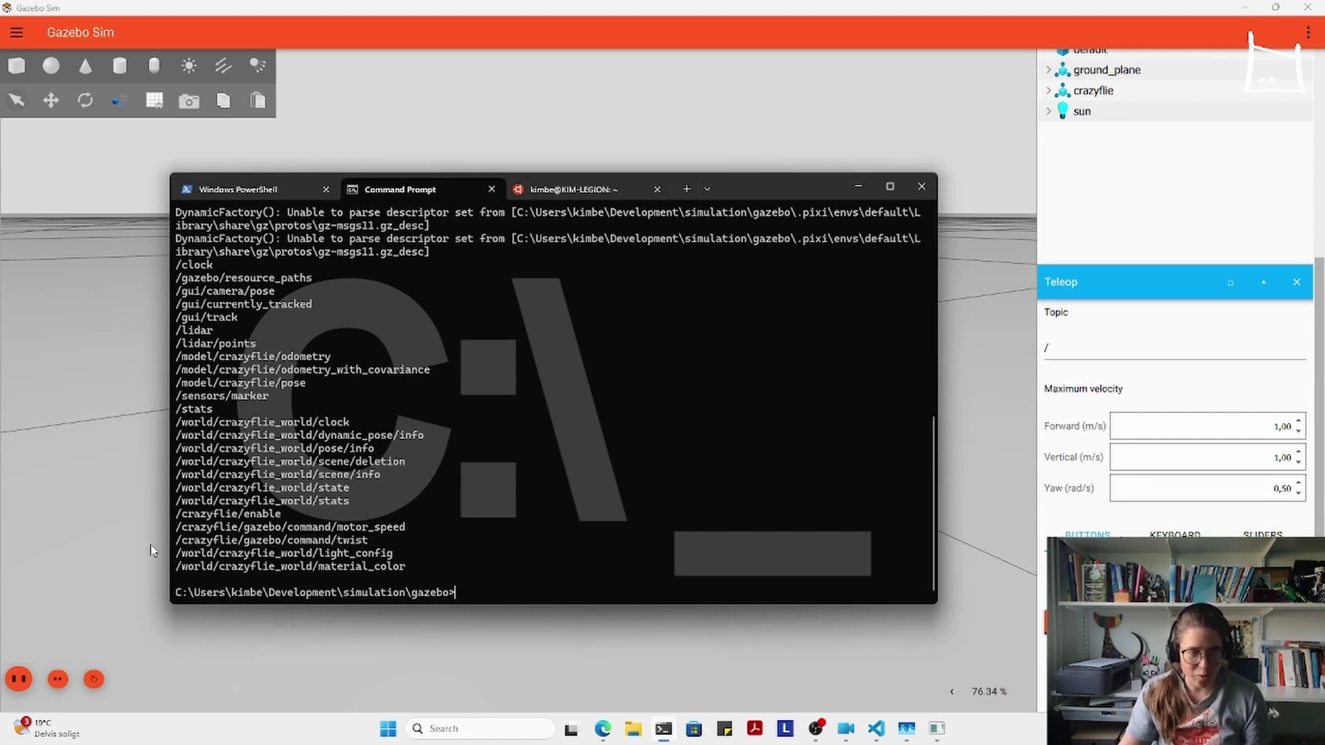
- Switch back to Gazebo Sim, replace the Teleop topic with /crazyflie/gazebo/command/twist and apply it
{"action": "left_click", "coordinate": [1097, 9]}
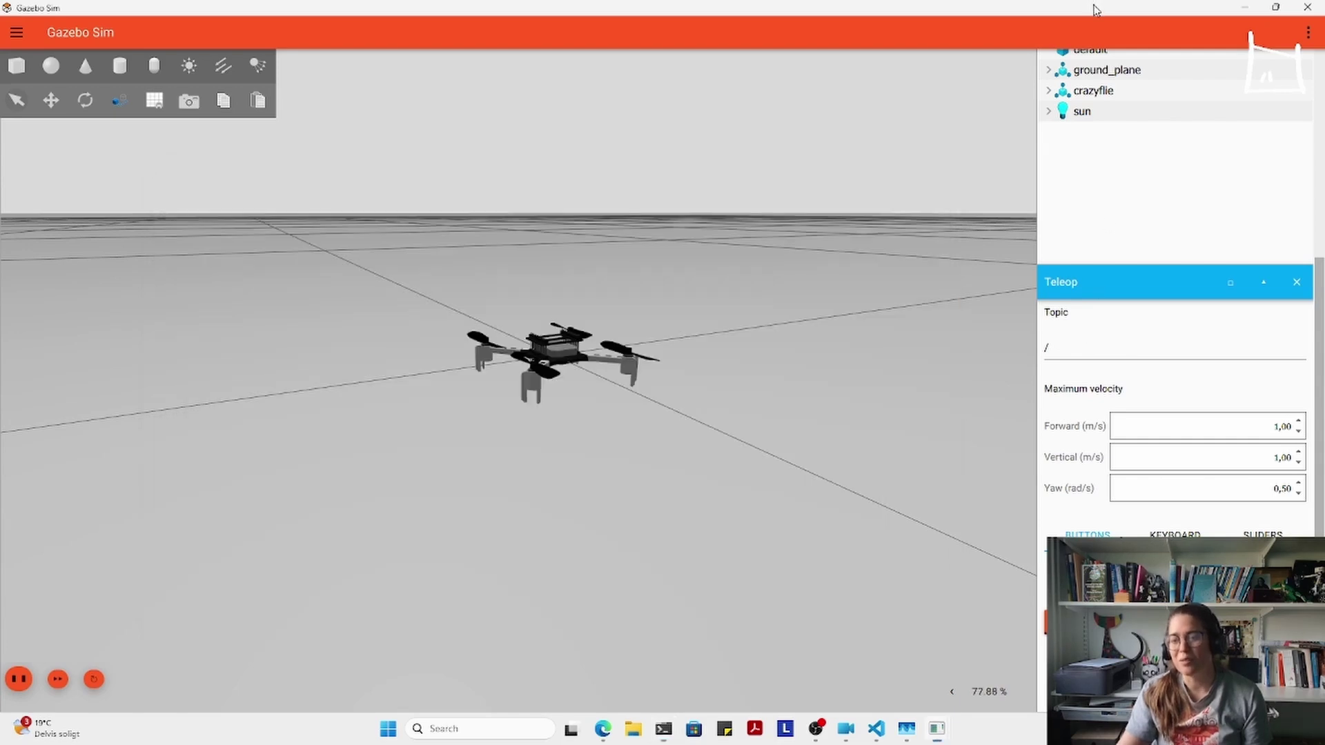
{"action": "left_click", "coordinate": [1090, 343]}
{"action": "key", "text": "BackSpace"}
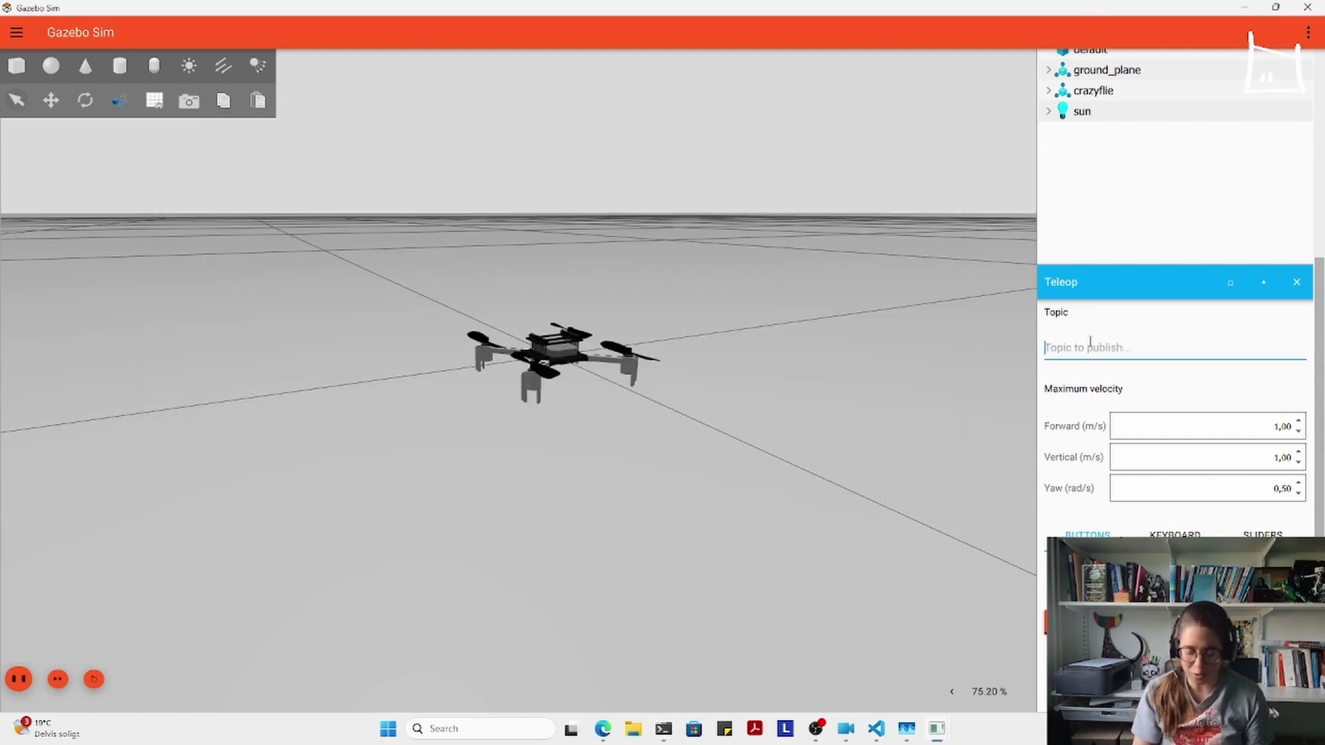
{"action": "key", "text": "ctrl+v"}
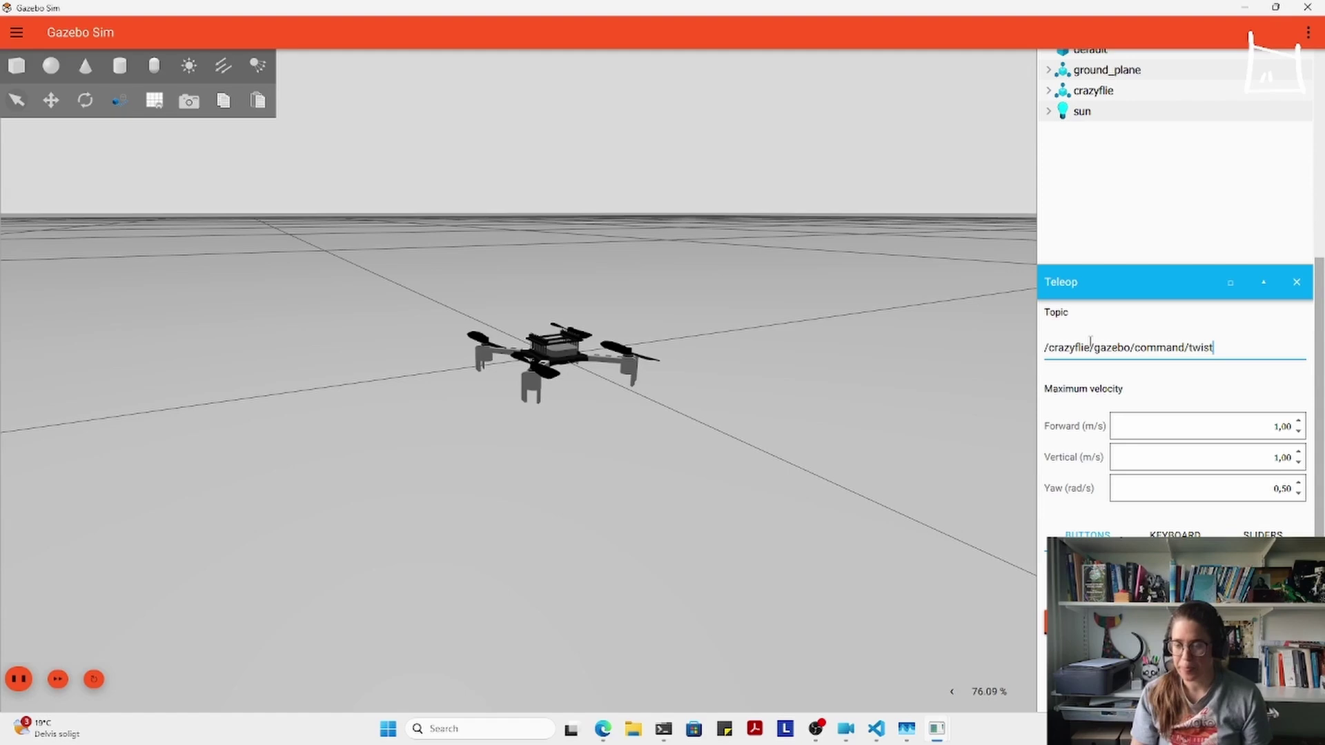
{"action": "key", "text": "Return"}
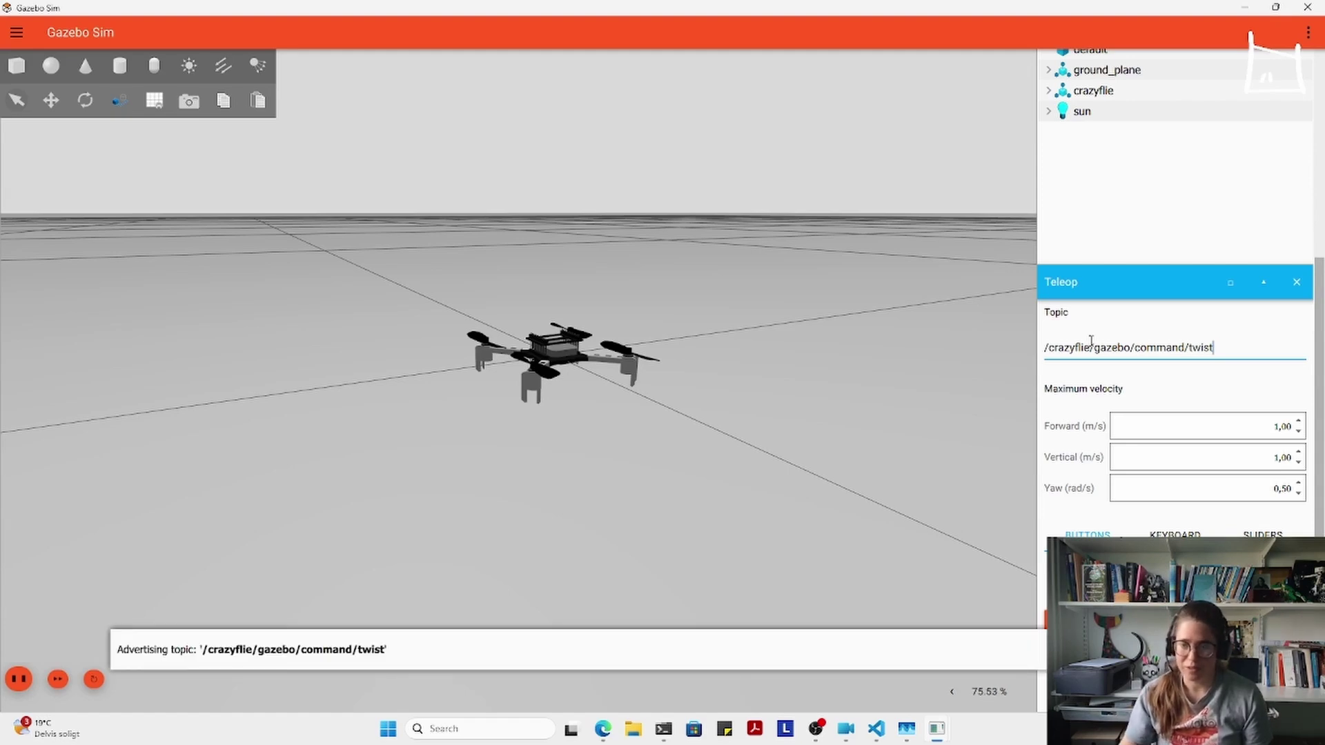
- Examine the crazyflie's flight above the ground plane from several distances and viewing angles
{"action": "left_click", "coordinate": [714, 384]}
{"action": "scroll", "coordinate": [718, 388], "scroll_direction": "down", "scroll_amount": 5}
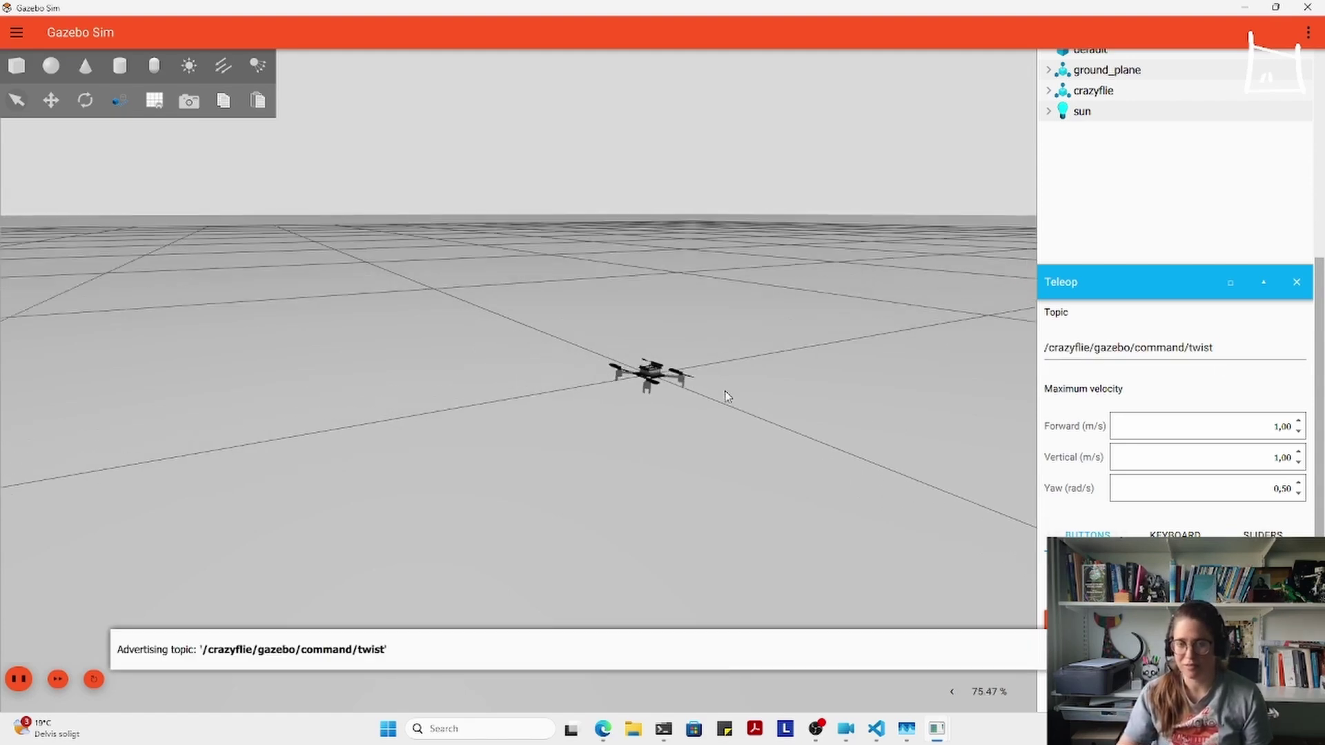
{"action": "middle_click_drag", "start_coordinate": [726, 395], "coordinate": [606, 438]}
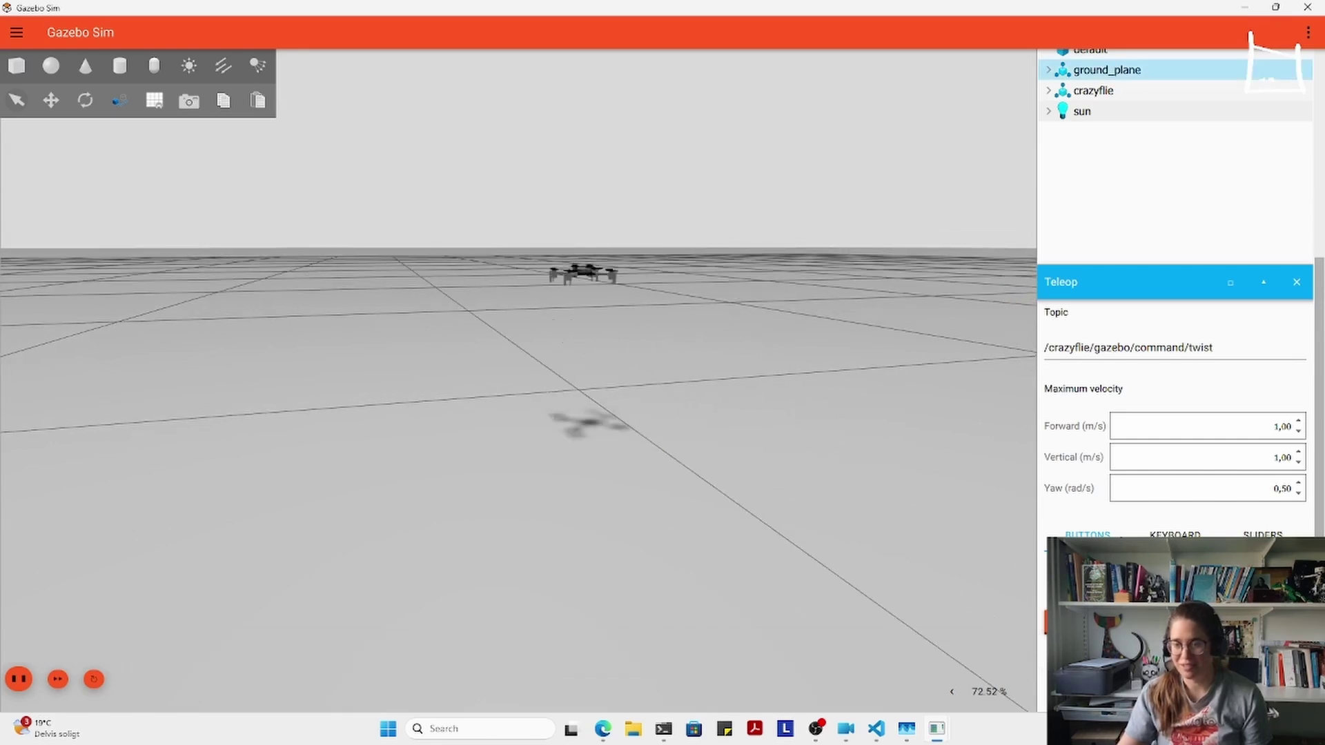
{"action": "scroll", "coordinate": [749, 432], "scroll_direction": "down", "scroll_amount": 5}
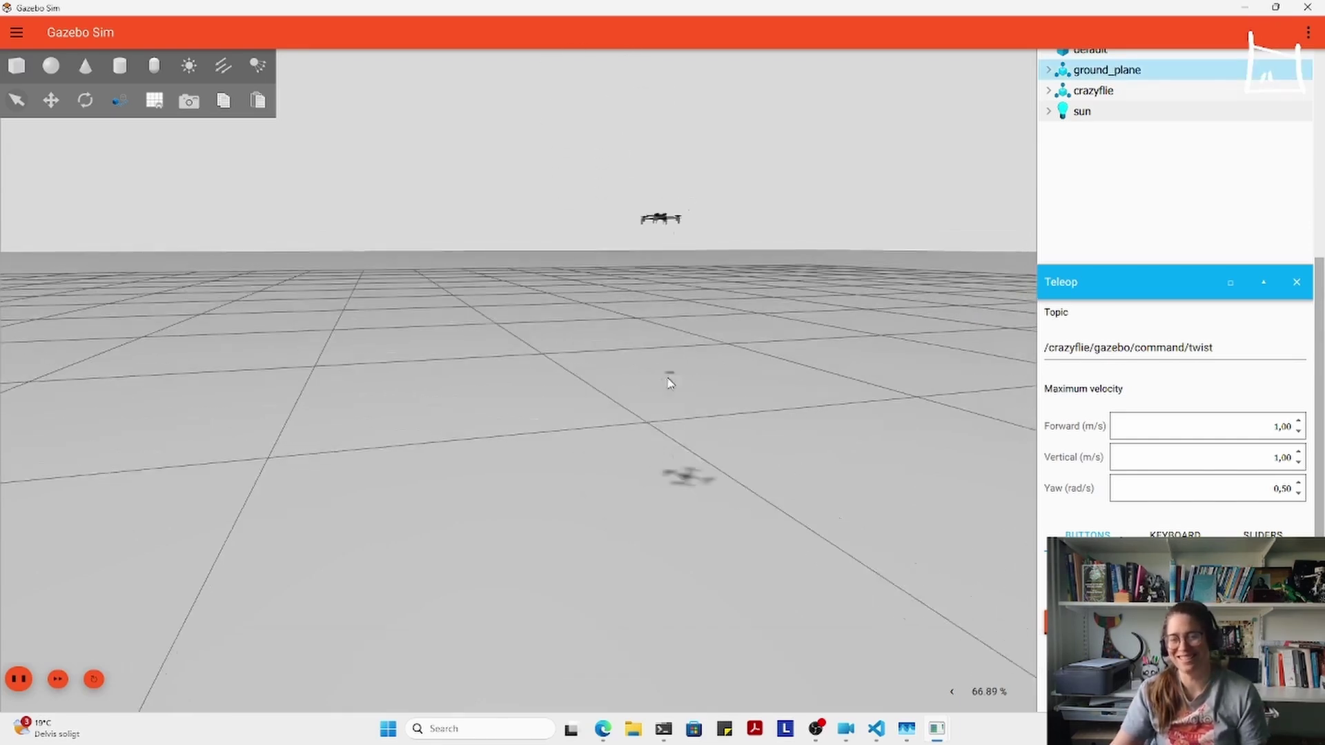
{"action": "scroll", "coordinate": [586, 442], "scroll_direction": "down", "scroll_amount": 5}
{"action": "scroll", "coordinate": [594, 480], "scroll_direction": "up", "scroll_amount": 3}
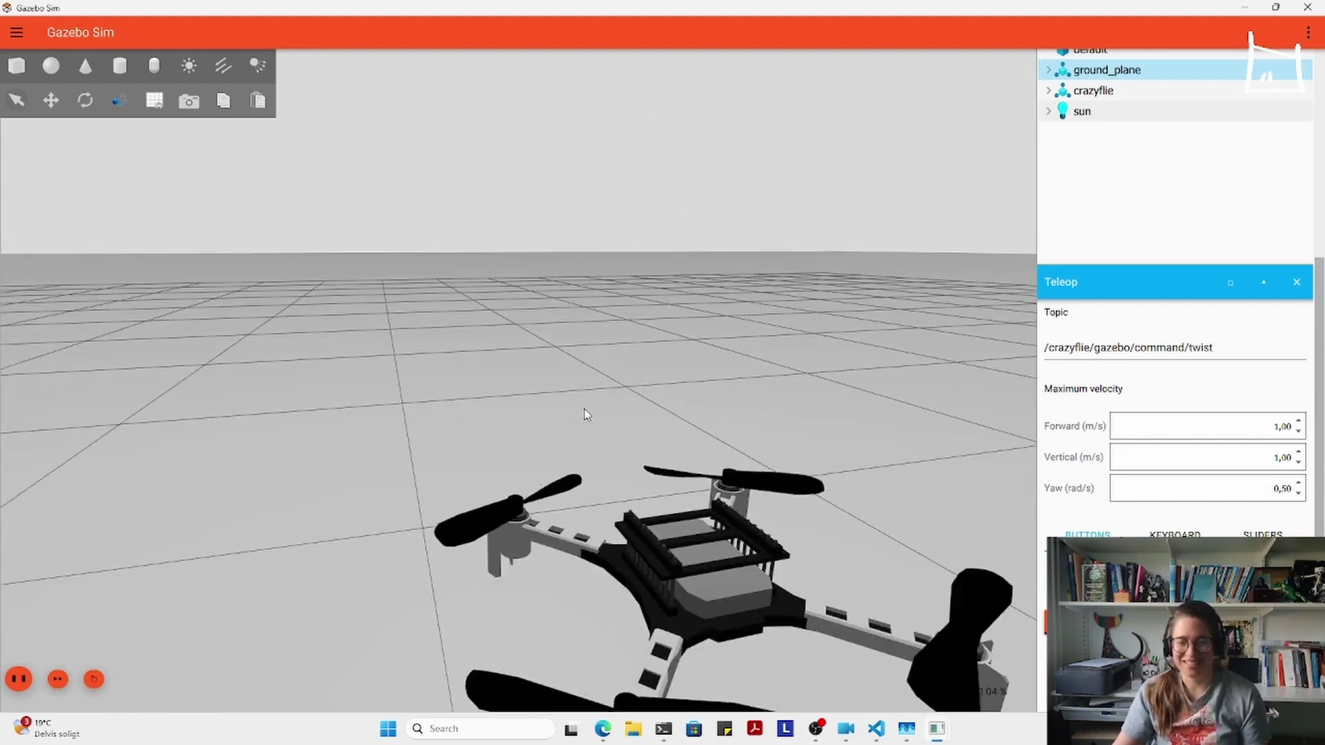
{"action": "scroll", "coordinate": [603, 472], "scroll_direction": "up", "scroll_amount": 2}
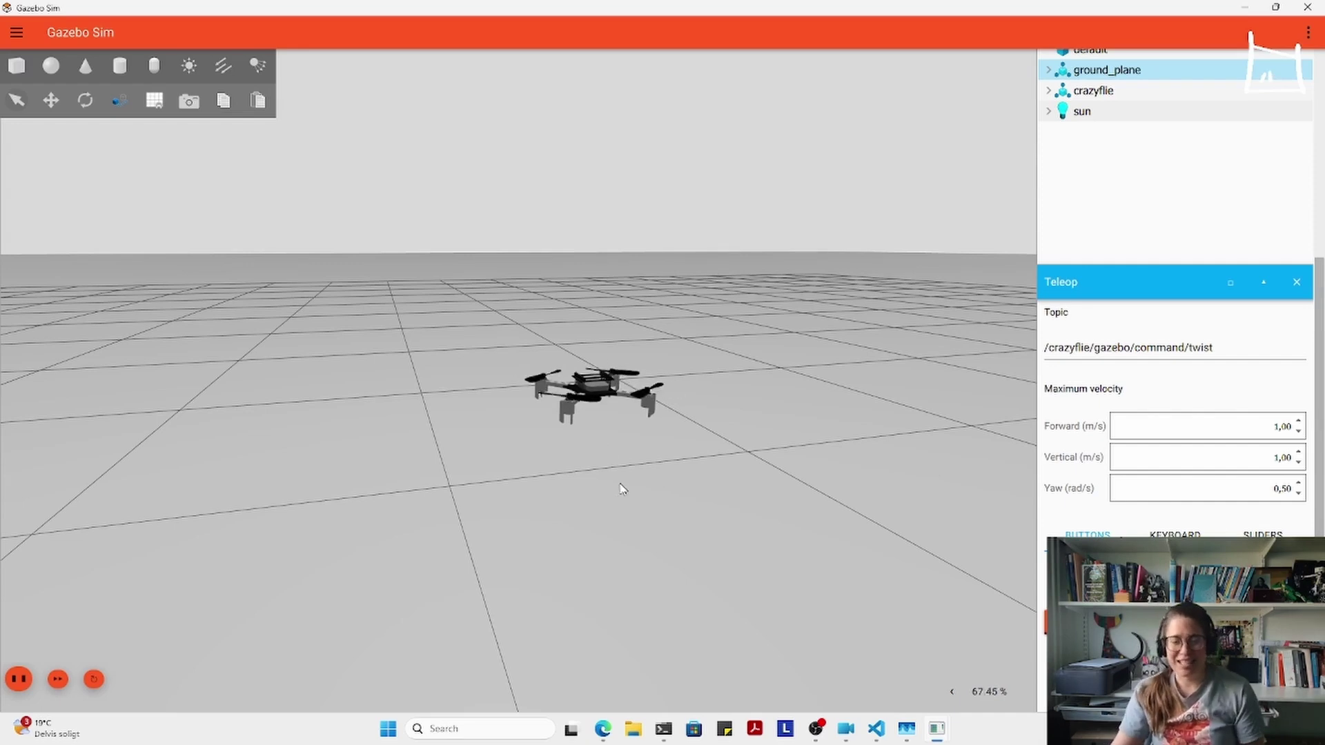
{"action": "scroll", "coordinate": [620, 562], "scroll_direction": "up", "scroll_amount": 1}
{"action": "scroll", "coordinate": [621, 562], "scroll_direction": "up", "scroll_amount": 2}
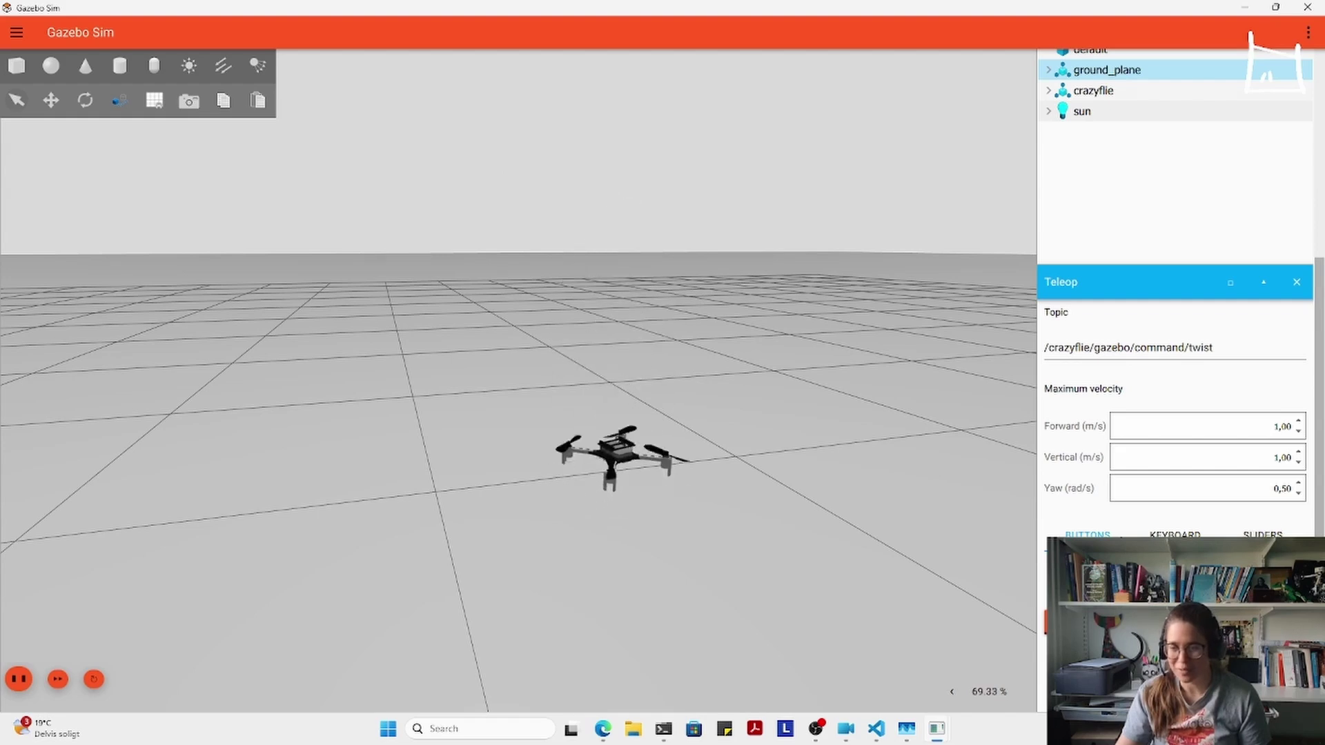
{"action": "middle_click_drag", "start_coordinate": [776, 476], "coordinate": [547, 394]}
{"action": "scroll", "coordinate": [546, 392], "scroll_direction": "up", "scroll_amount": 5}
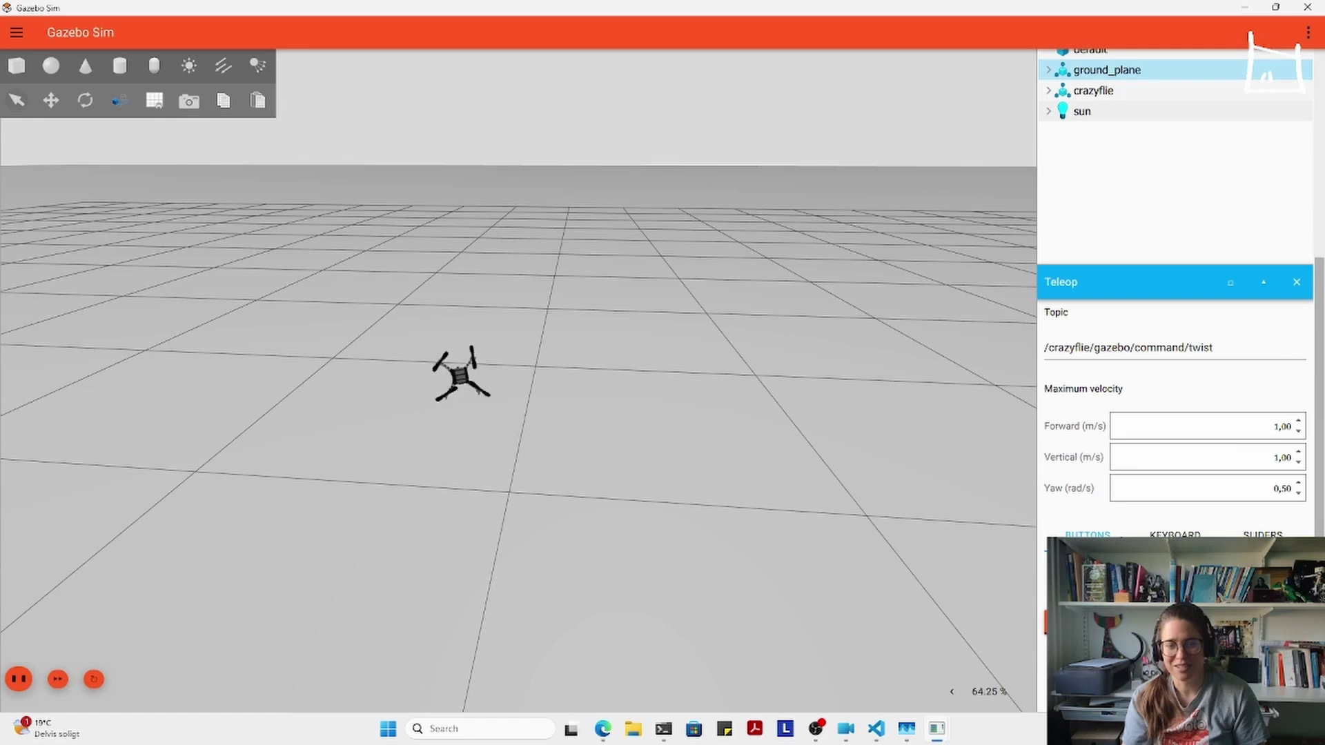
{"action": "middle_click_drag", "start_coordinate": [580, 603], "coordinate": [580, 533]}
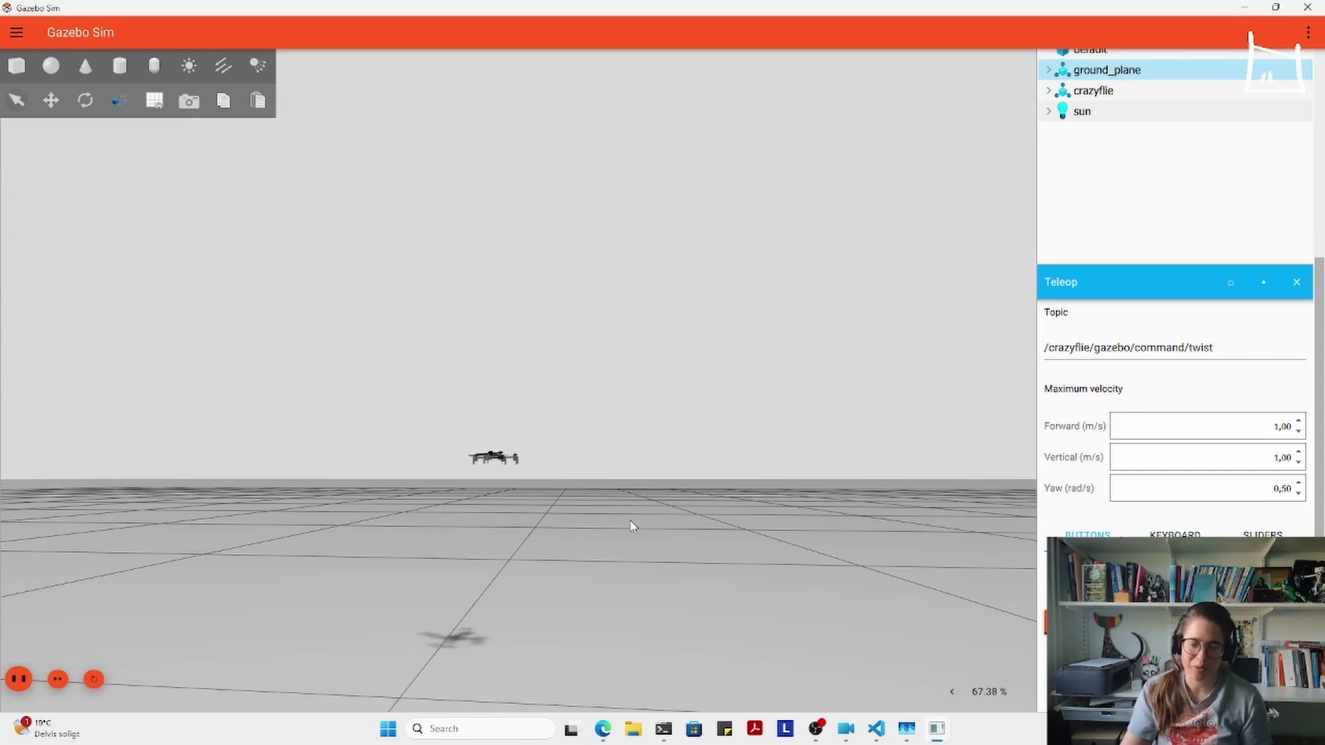
{"action": "mouse_move", "coordinate": [579, 527]}
{"action": "middle_mouse_down"}
{"action": "mouse_move", "coordinate": [573, 538]}
{"action": "mouse_move", "coordinate": [511, 526]}
{"action": "mouse_move", "coordinate": [522, 543]}
{"action": "mouse_move", "coordinate": [443, 542]}
{"action": "mouse_move", "coordinate": [471, 571]}
{"action": "mouse_move", "coordinate": [497, 535]}
{"action": "mouse_move", "coordinate": [594, 514]}
{"action": "middle_mouse_up"}
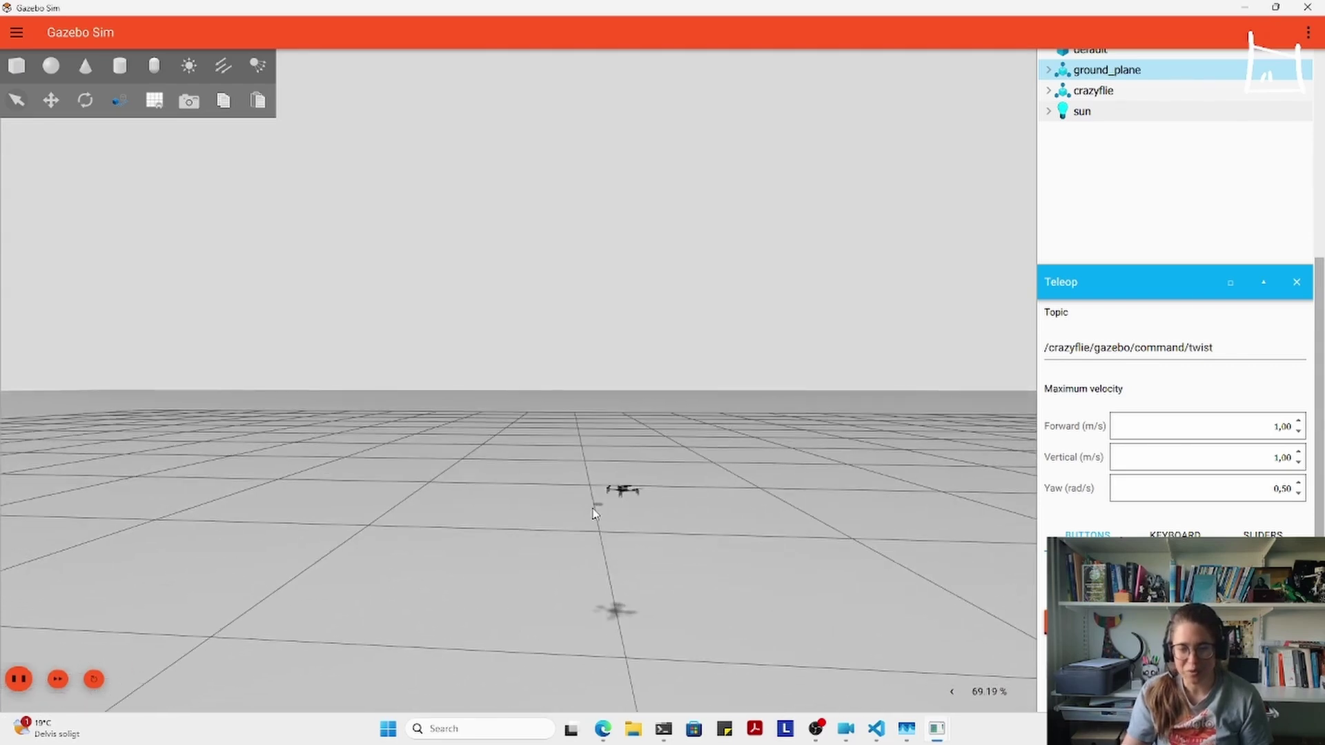
{"action": "scroll", "coordinate": [714, 560], "scroll_direction": "up", "scroll_amount": 5}
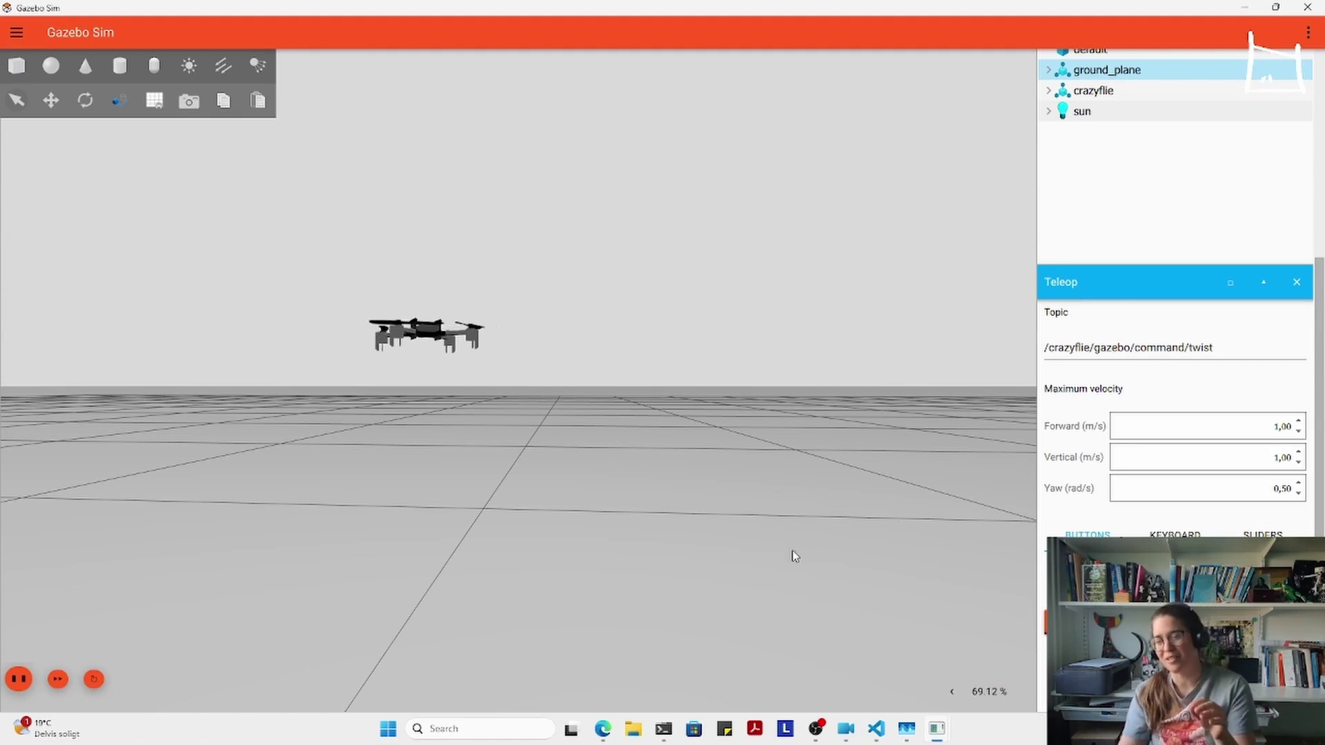
- Select the crazyflie model in the entity tree and move the camera to it
{"action": "double_click", "coordinate": [1268, 429]}
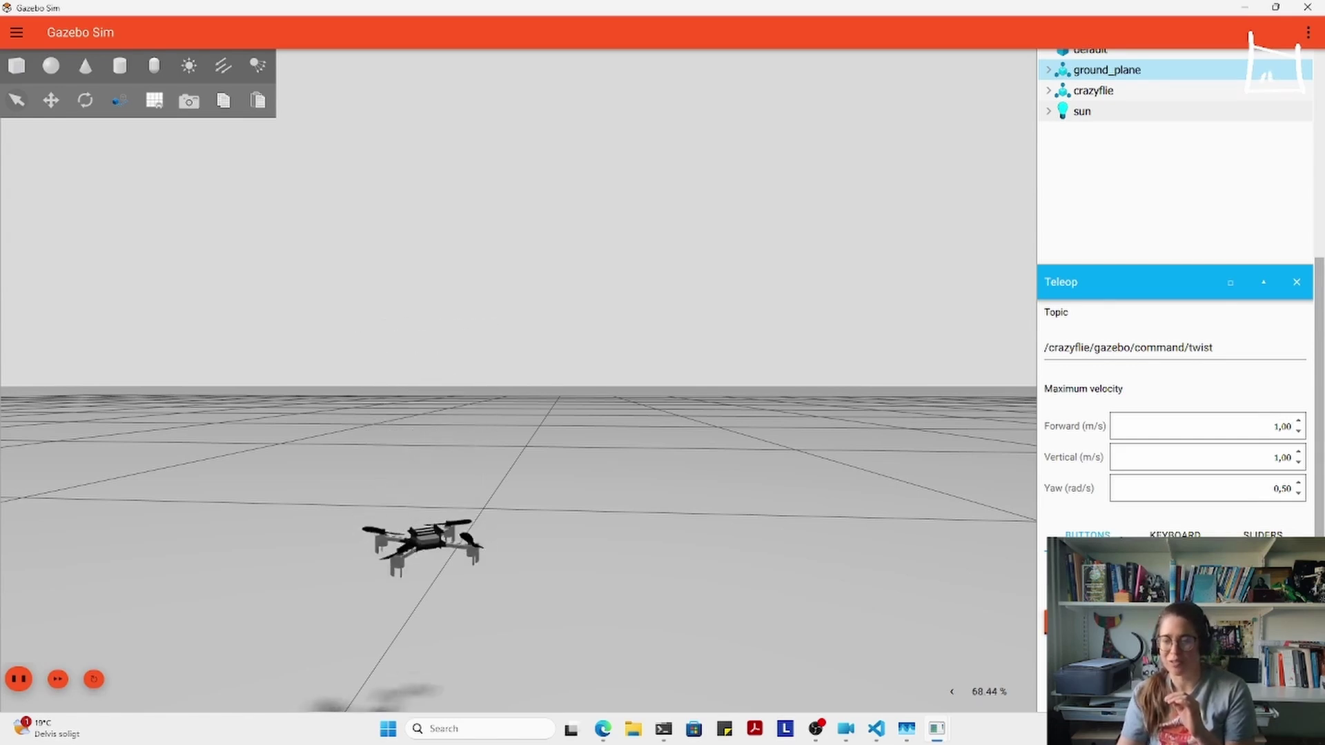
{"action": "scroll", "coordinate": [668, 287], "scroll_direction": "up", "scroll_amount": 10}
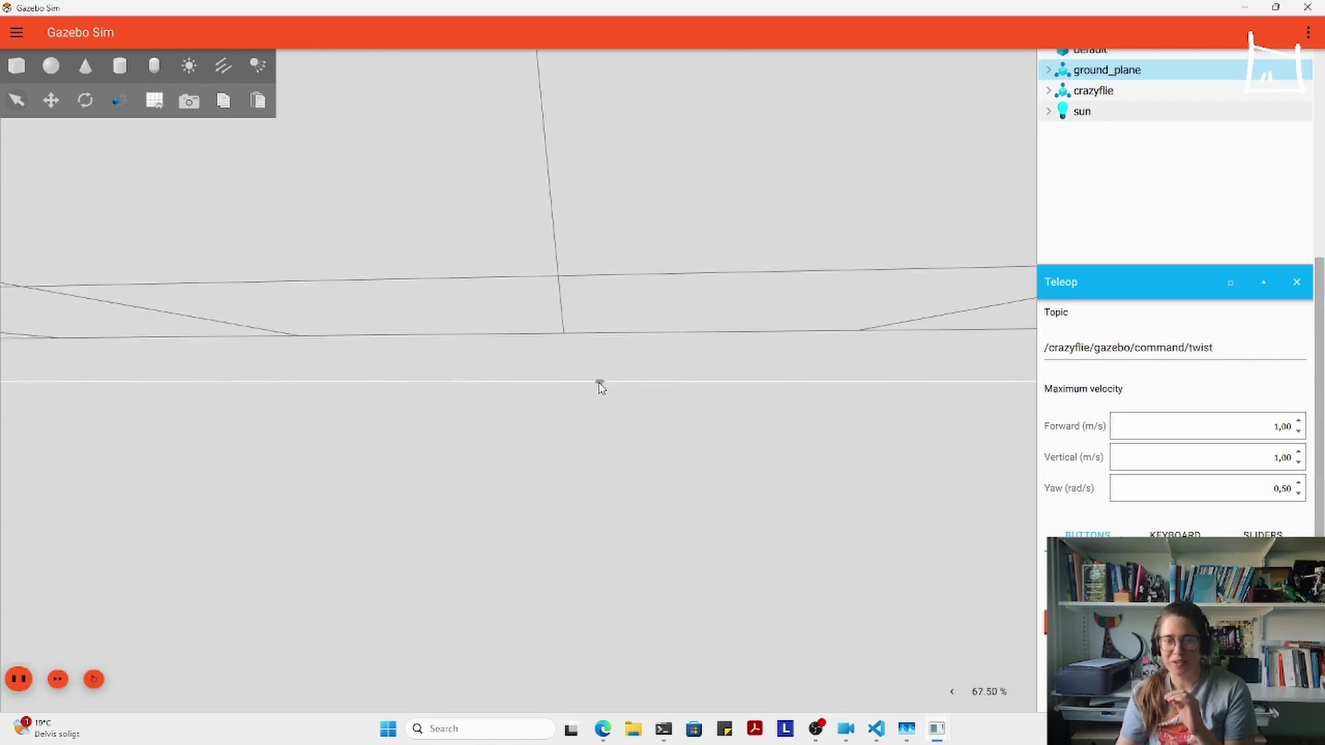
{"action": "scroll", "coordinate": [607, 388], "scroll_direction": "down", "scroll_amount": 2}
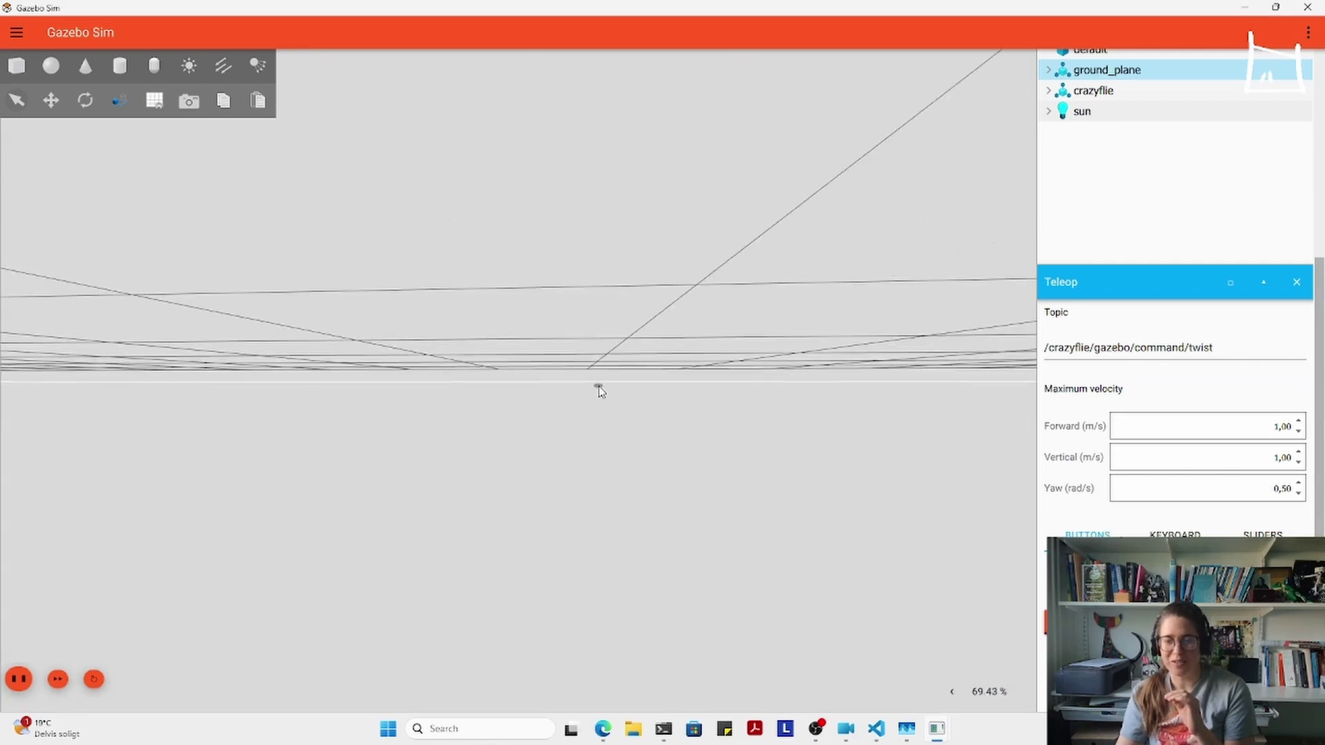
{"action": "right_click", "coordinate": [1106, 98]}
{"action": "left_click", "coordinate": [1121, 146]}
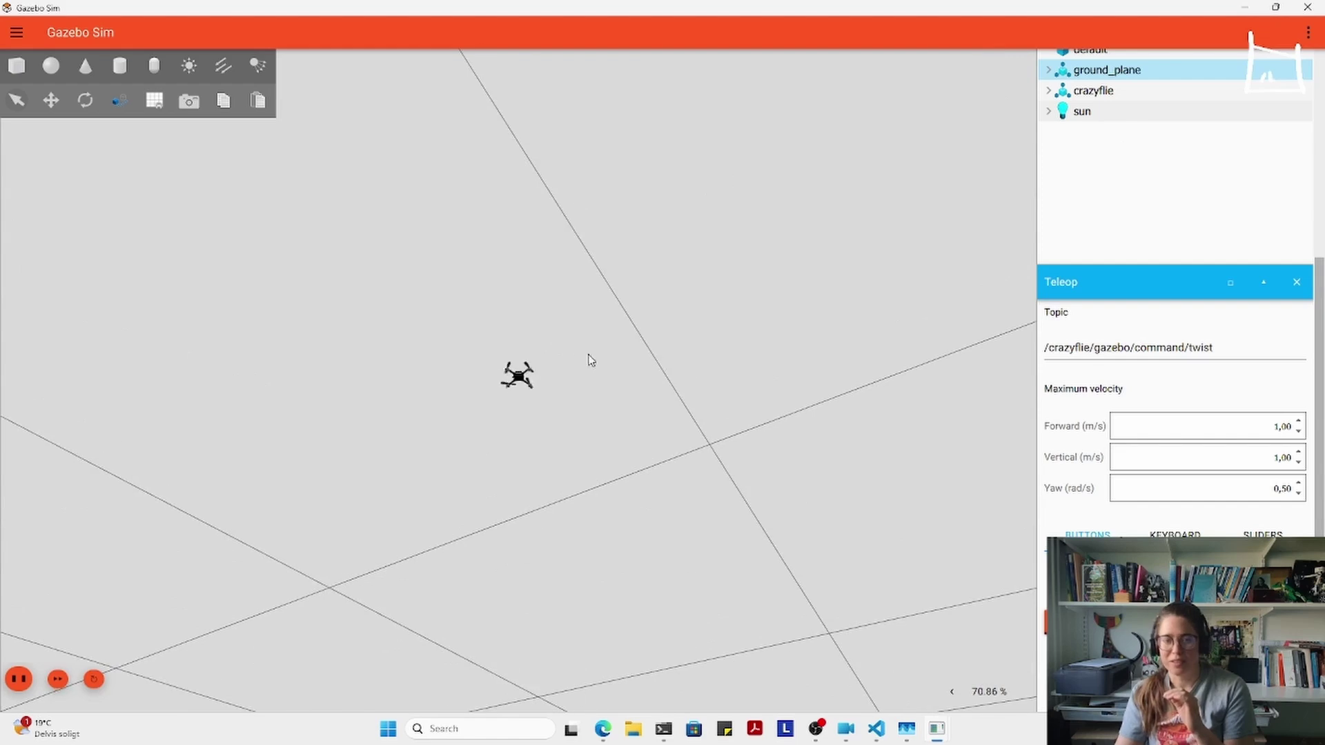
{"action": "left_click", "coordinate": [1090, 93]}
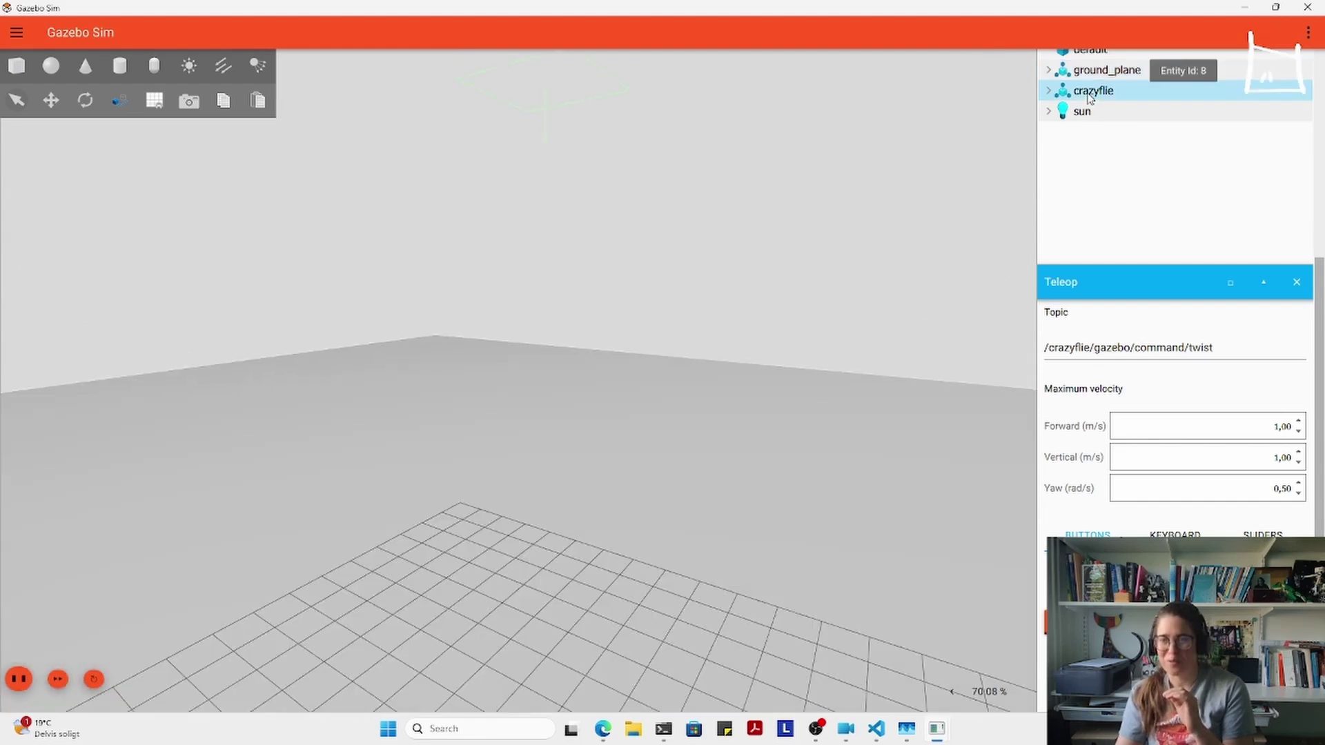
{"action": "right_click", "coordinate": [1090, 97]}
{"action": "left_click", "coordinate": [1118, 144]}
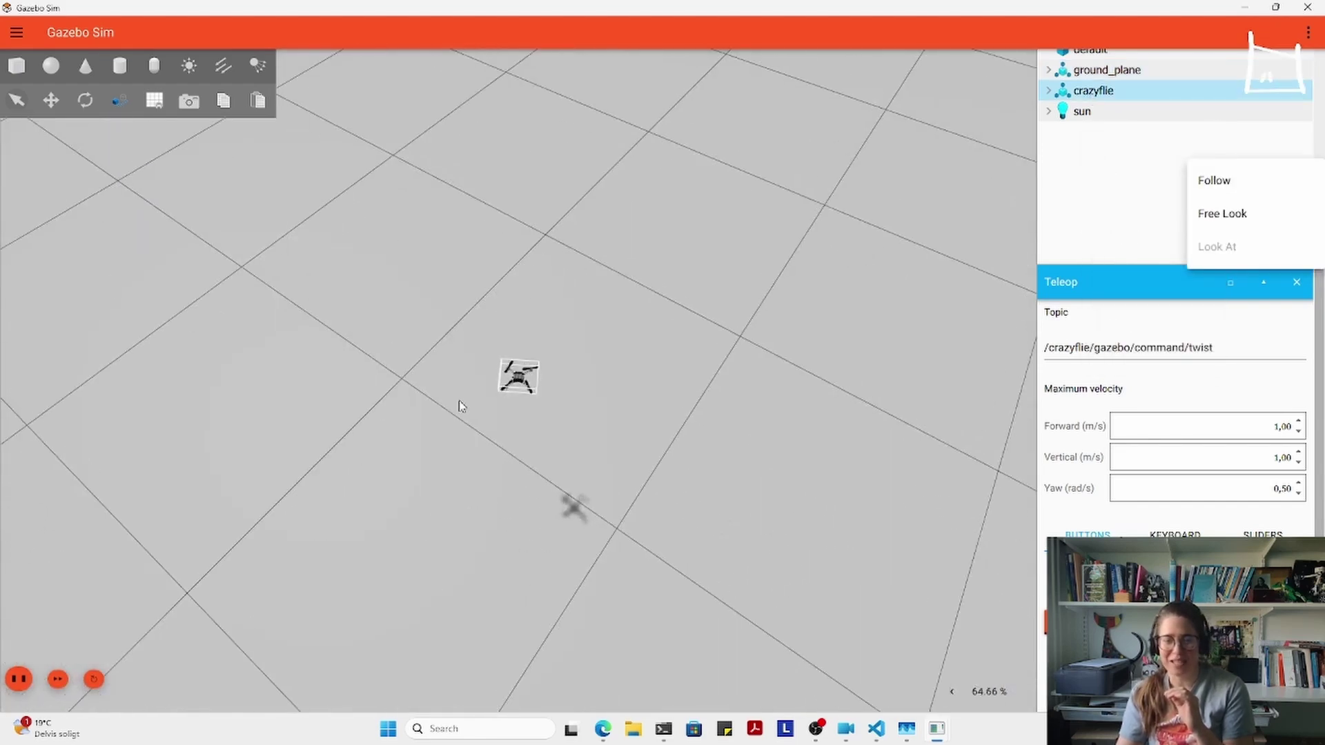